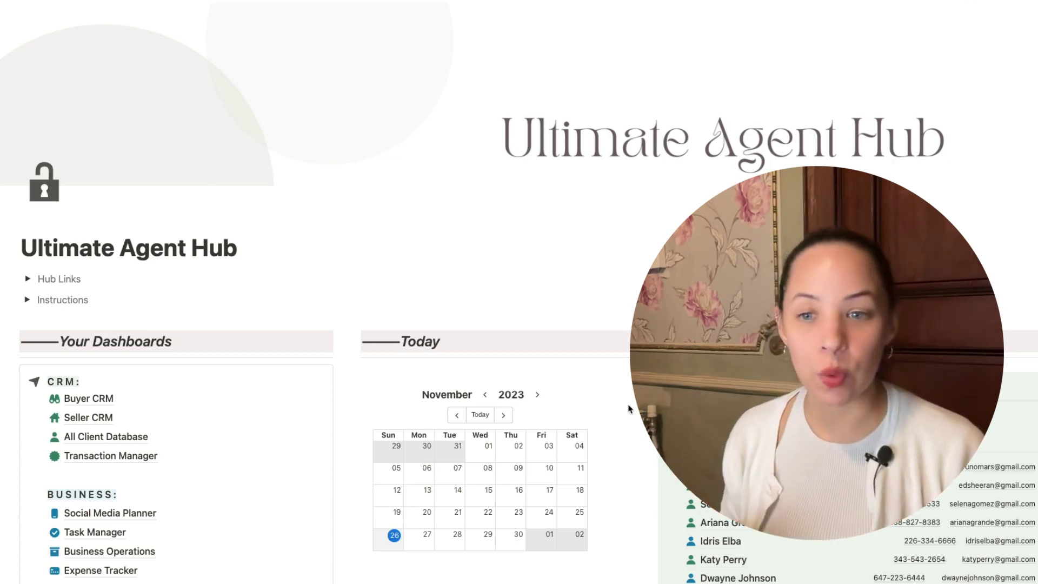
- Scroll through the Ultimate Agent Hub dashboard to review its CRM links, calendar and follow-ups
scroll(629, 409, down, 3)
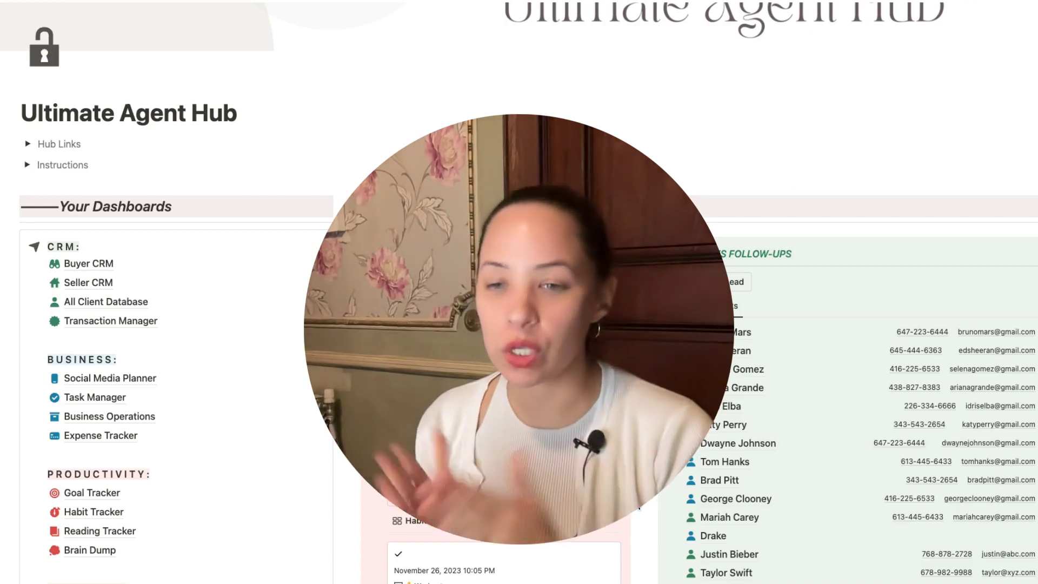
scroll(638, 507, up, 3)
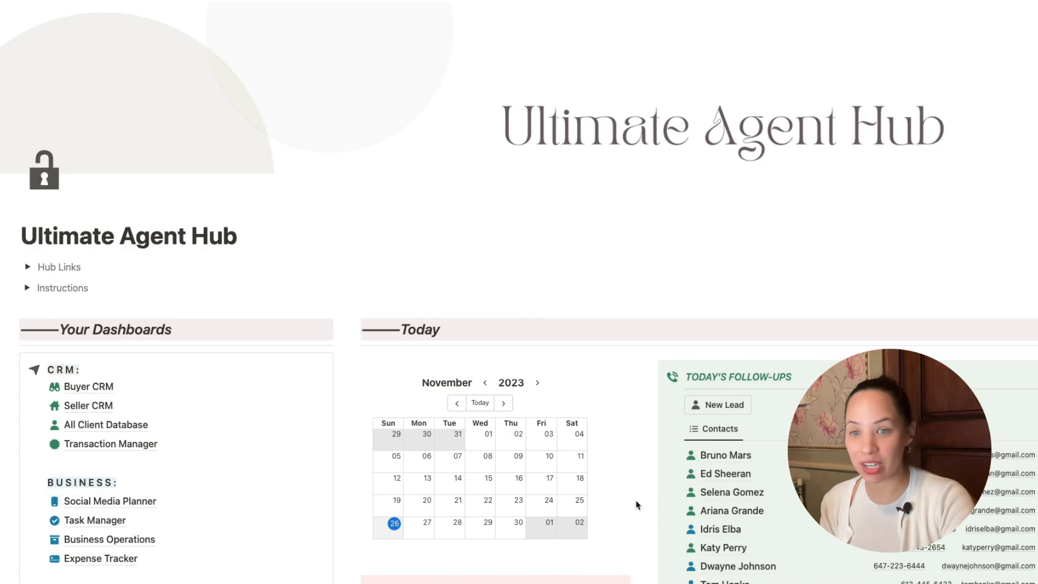
scroll(636, 503, down, 3)
scroll(615, 468, up, 3)
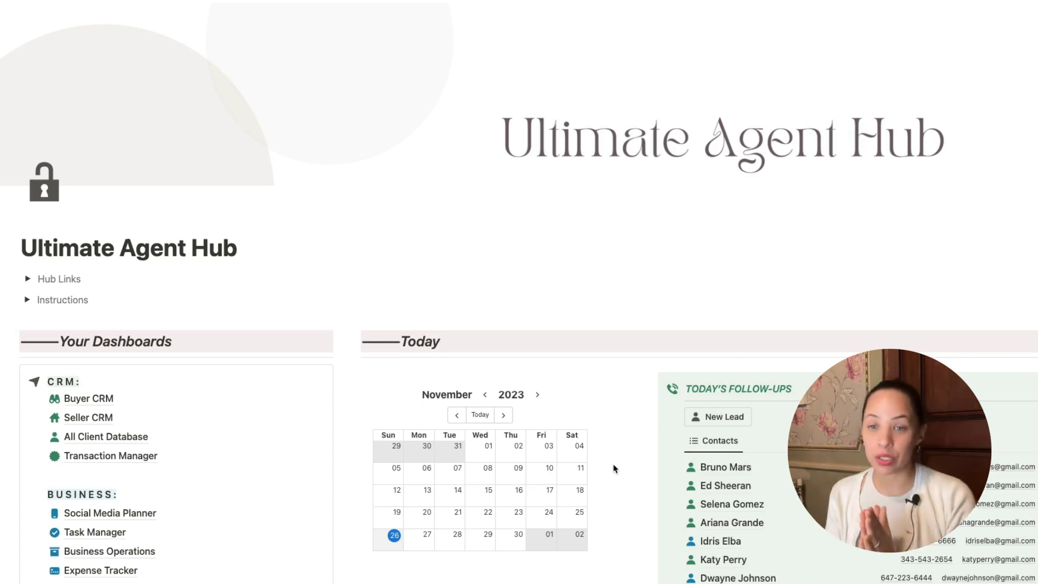
scroll(614, 468, down, 2)
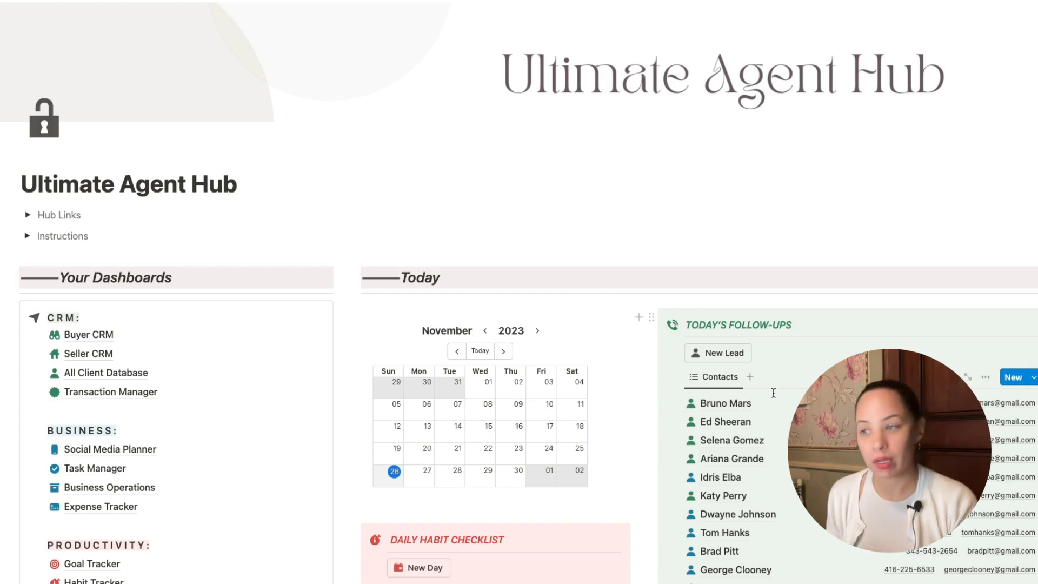
scroll(708, 410, down, 1)
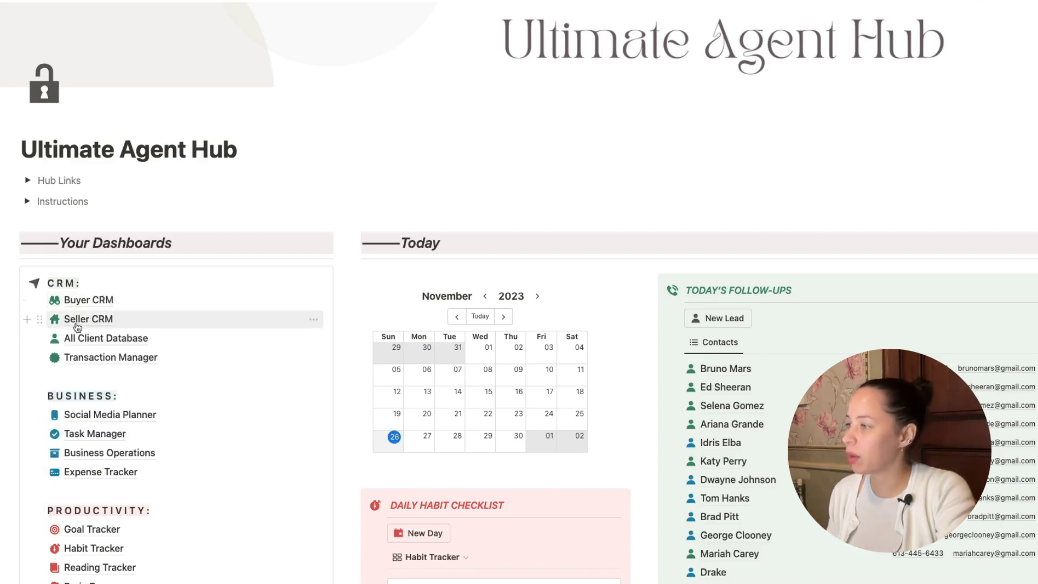
- Open the All Client Database and view the seller client's record as a full page
click(93, 339)
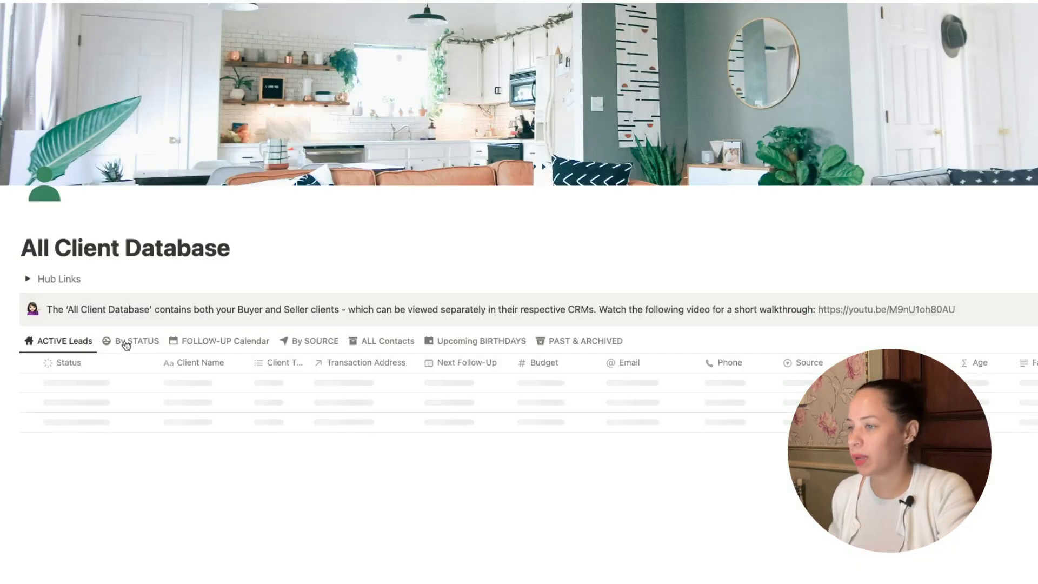
scroll(492, 453, down, 3)
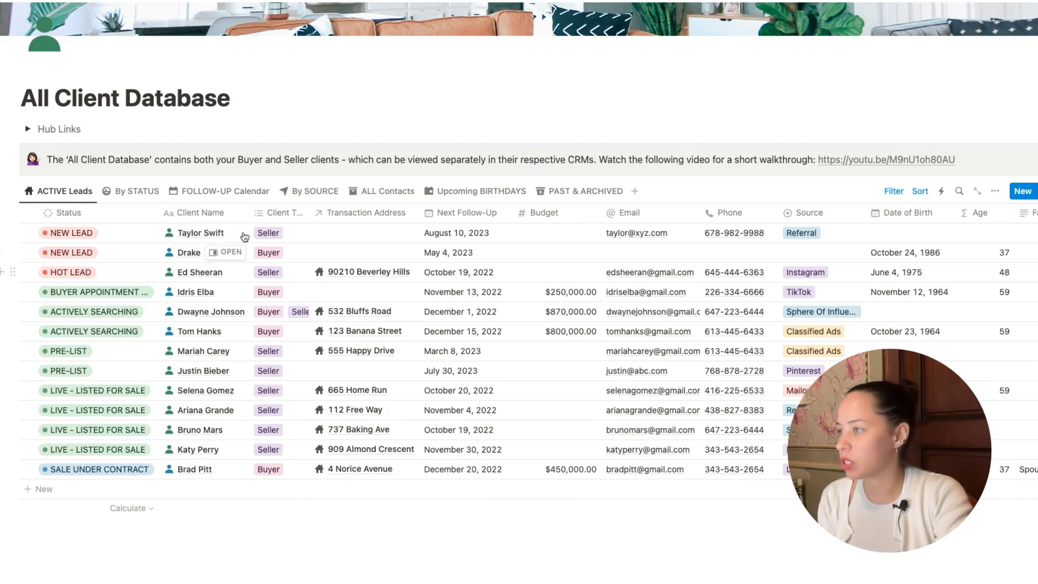
click(226, 233)
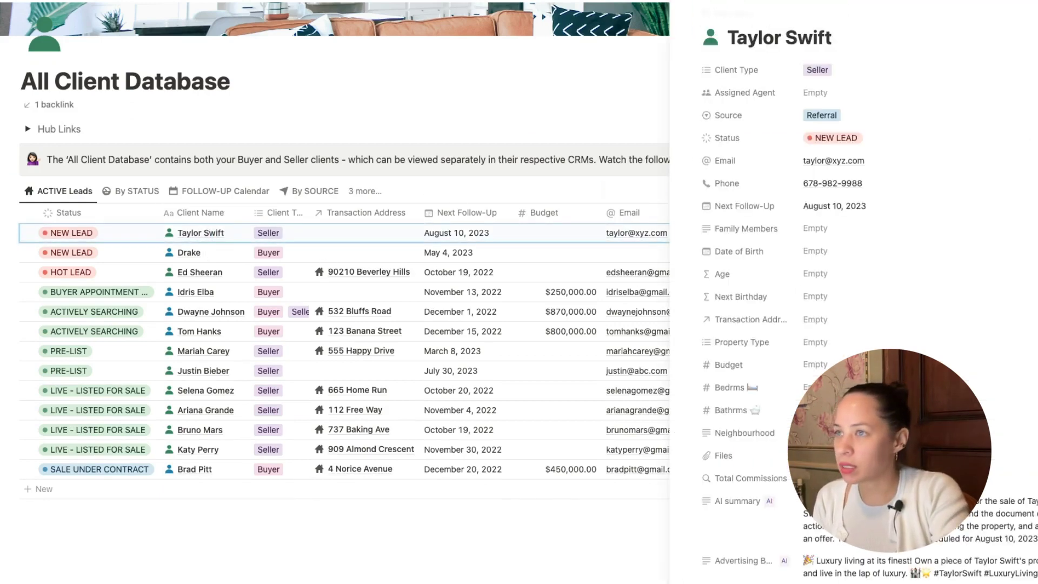
click(714, 2)
click(692, 44)
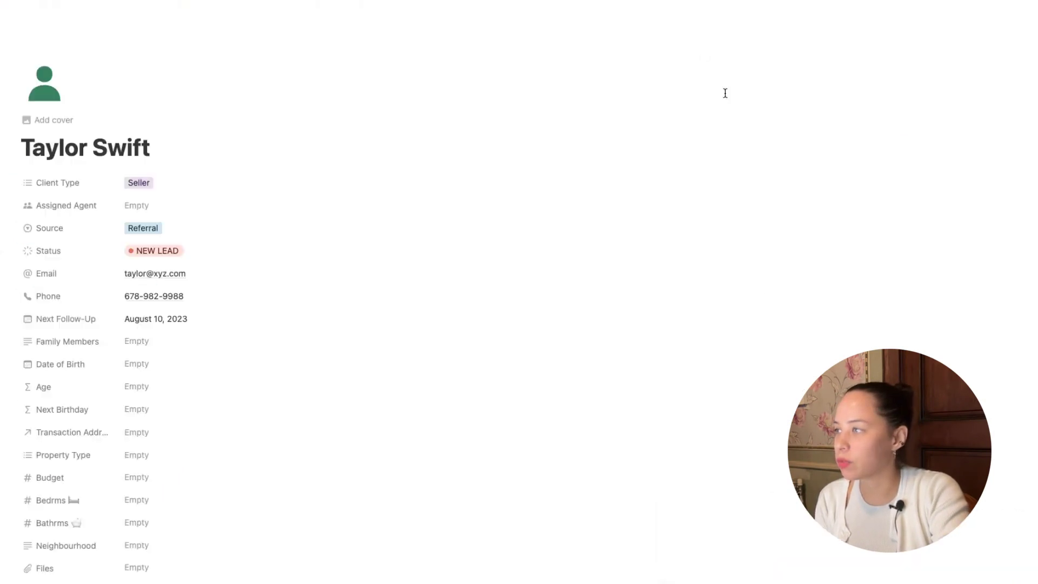
- Scroll down the record to its seller Action items checklist
scroll(401, 425, down, 15)
scroll(401, 423, down, 1)
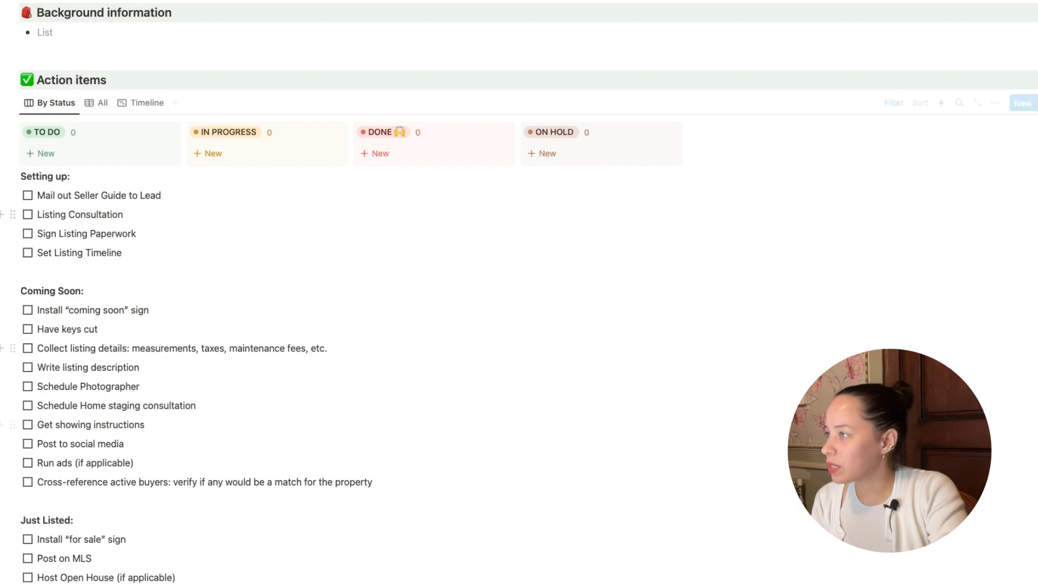
scroll(274, 221, up, 20)
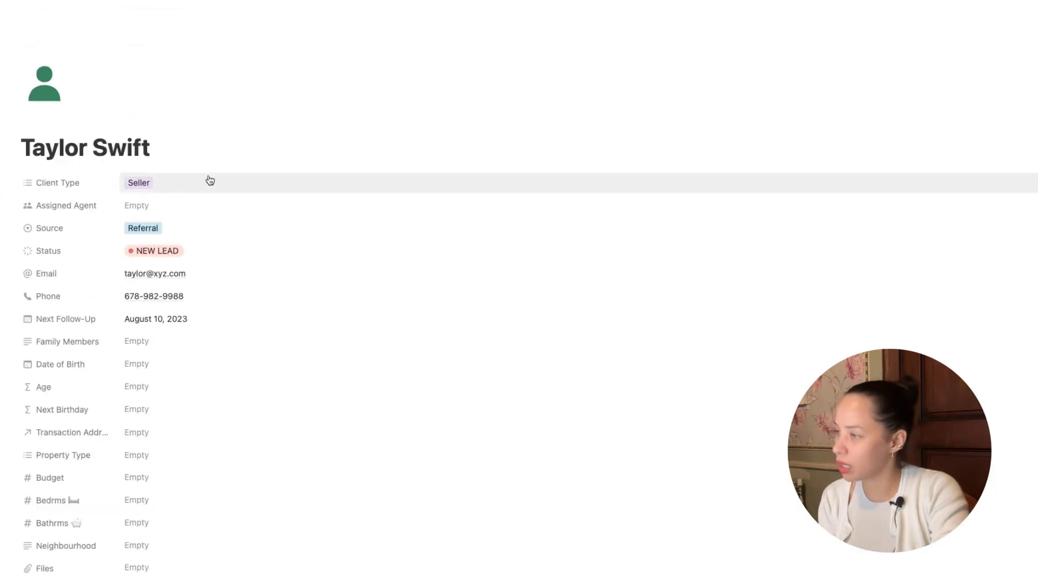
scroll(208, 186, down, 2)
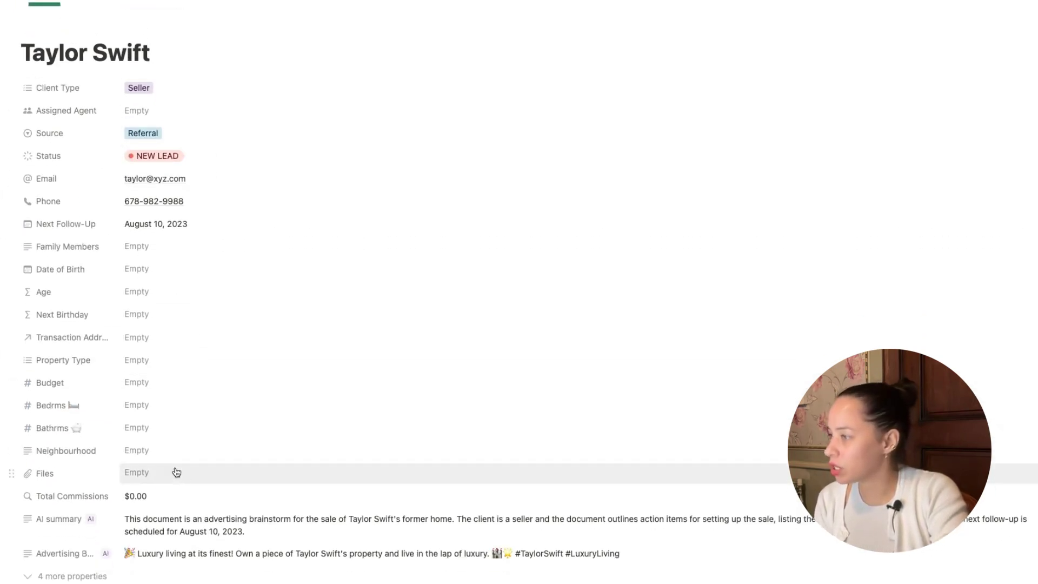
scroll(177, 473, down, 2)
scroll(128, 473, down, 5)
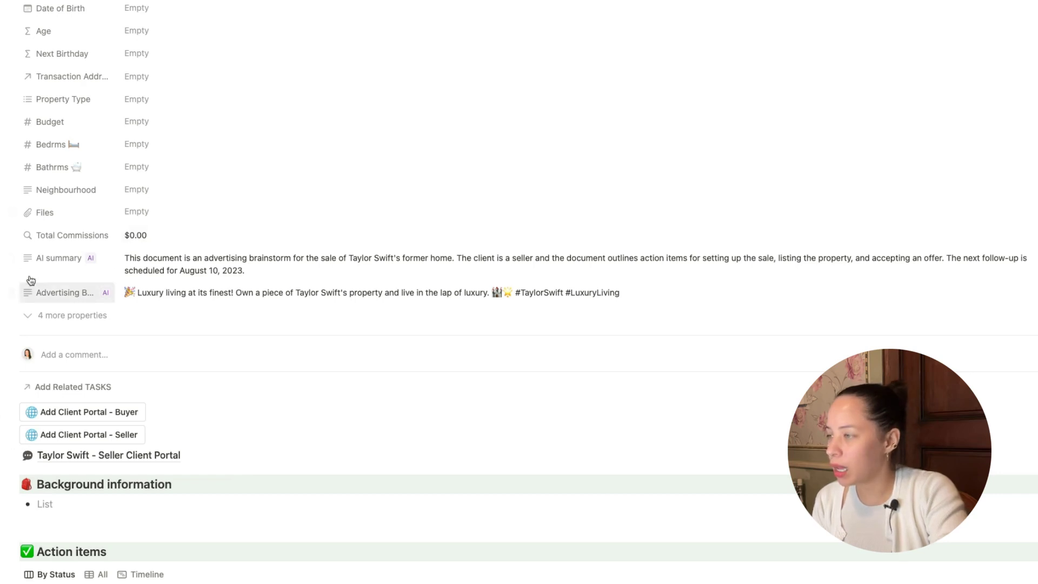
scroll(362, 359, down, 3)
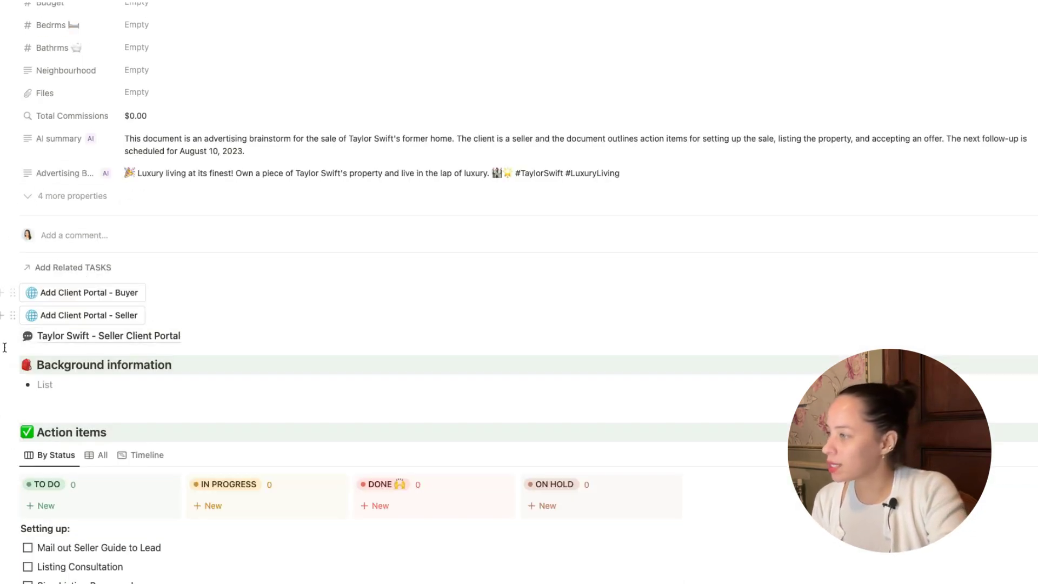
scroll(251, 349, down, 7)
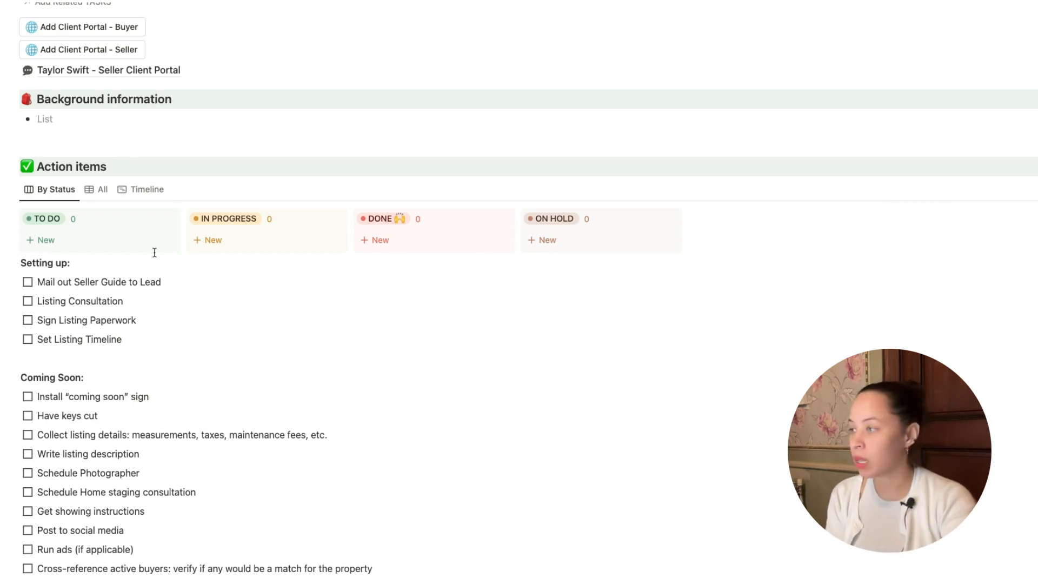
- Tick and then untick the Setting up checklist items, leaving them all unchecked
scroll(64, 322, down, 2)
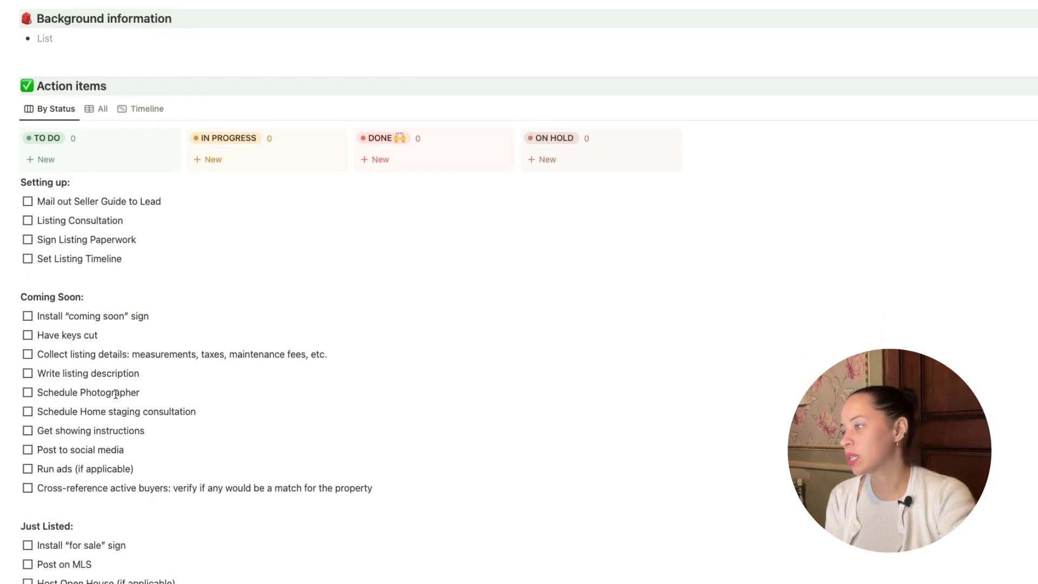
scroll(125, 274, down, 2)
scroll(125, 274, up, 3)
click(27, 219)
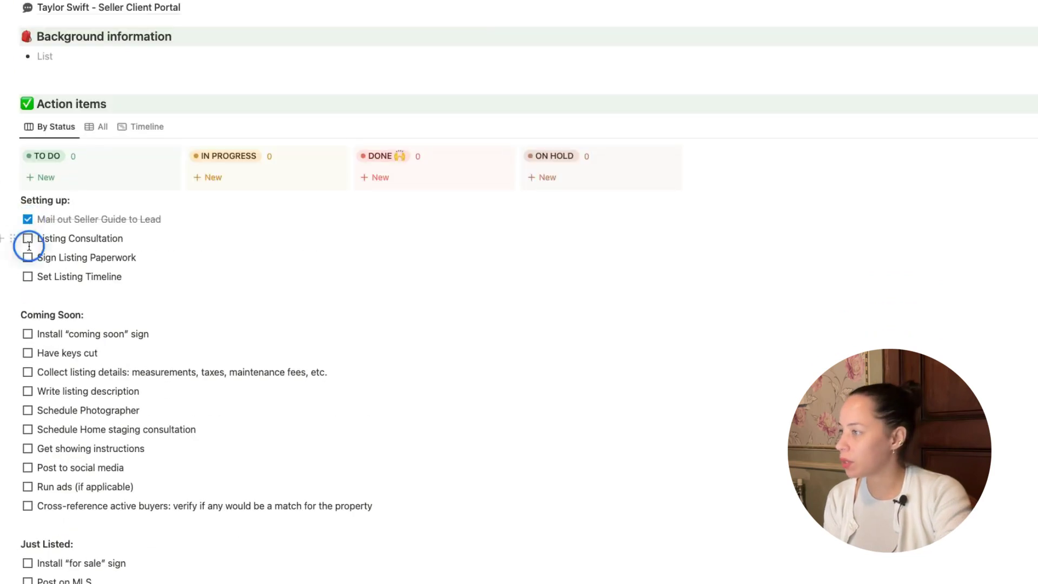
click(27, 258)
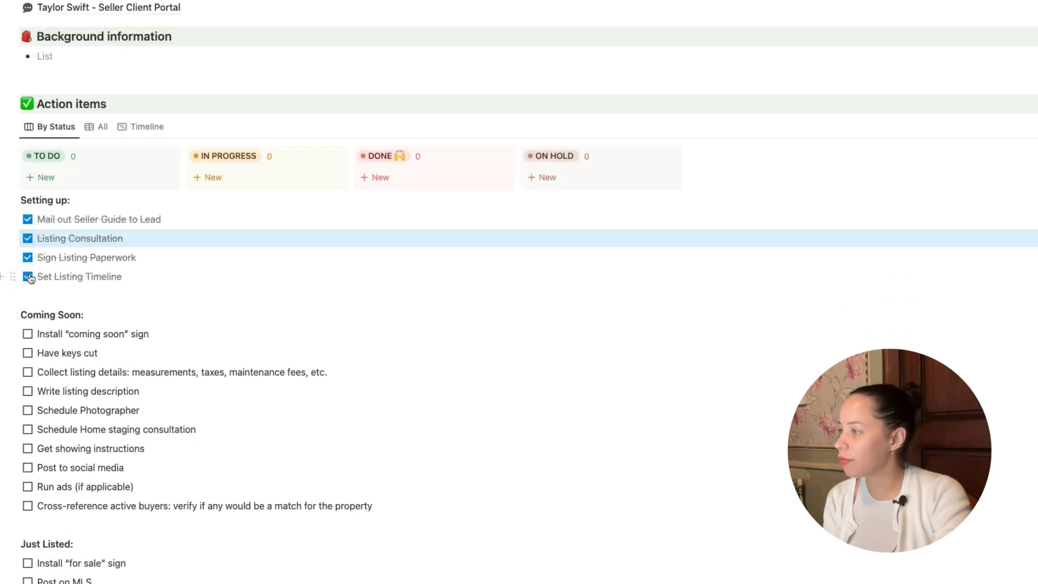
click(28, 257)
click(27, 238)
click(27, 219)
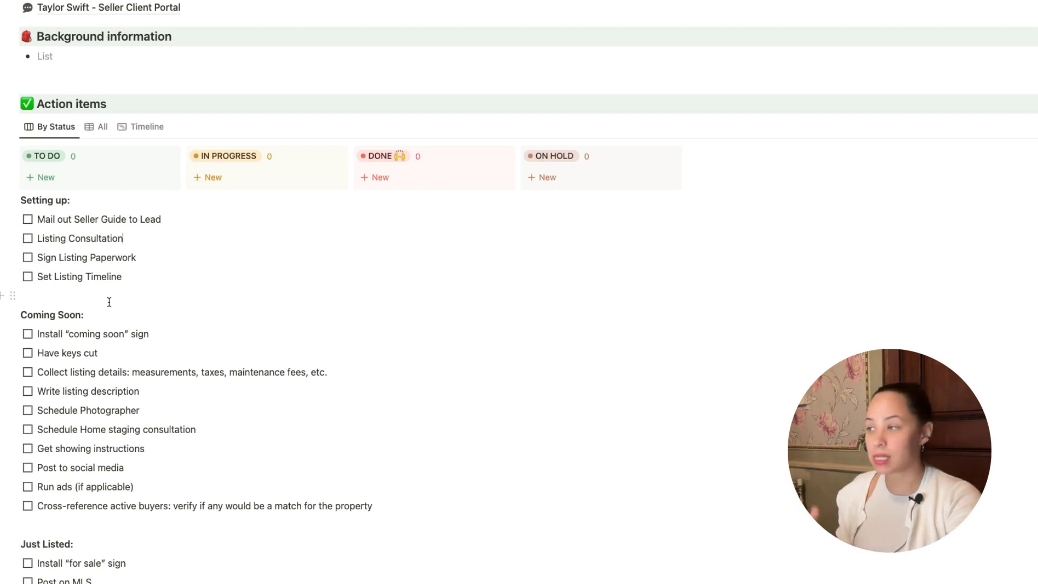
- Drag Mail out Seller Guide to Lead and Listing Consultation into the TO DO column
scroll(81, 254, up, 2)
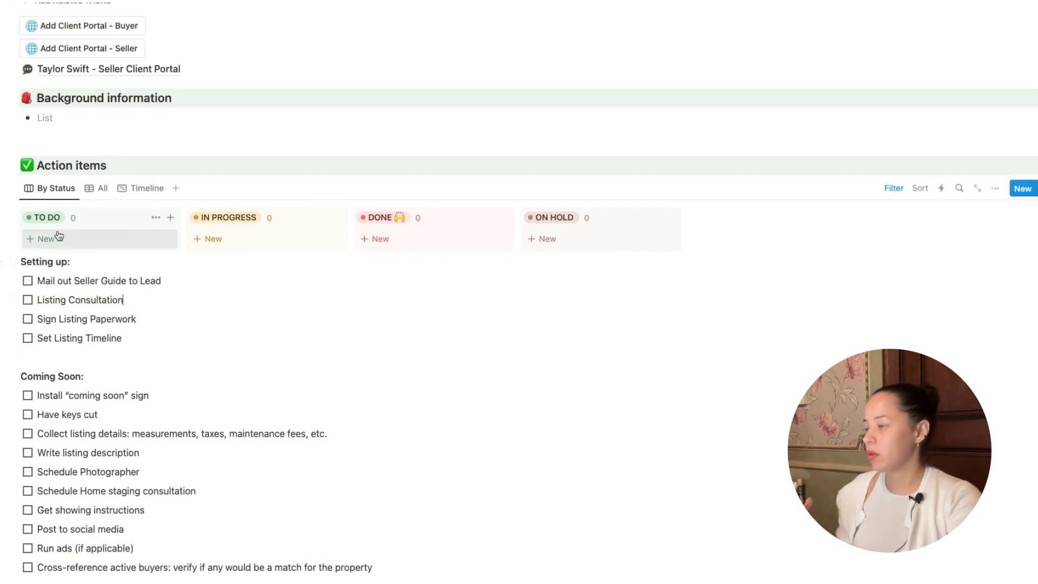
drag(12, 282, 33, 238)
scroll(23, 294, up, 2)
drag(13, 307, 29, 322)
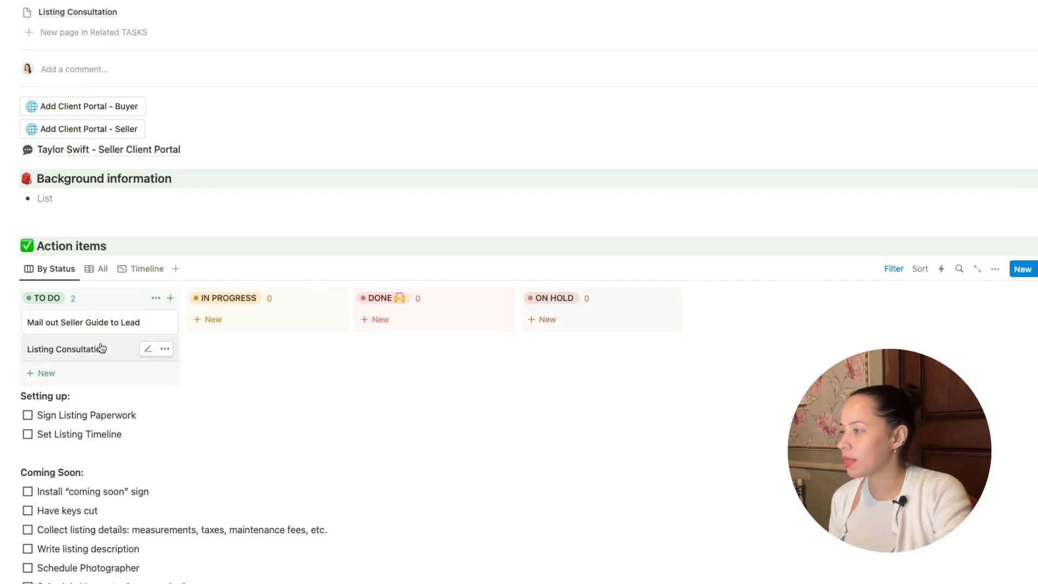
scroll(100, 347, up, 5)
scroll(127, 237, down, 4)
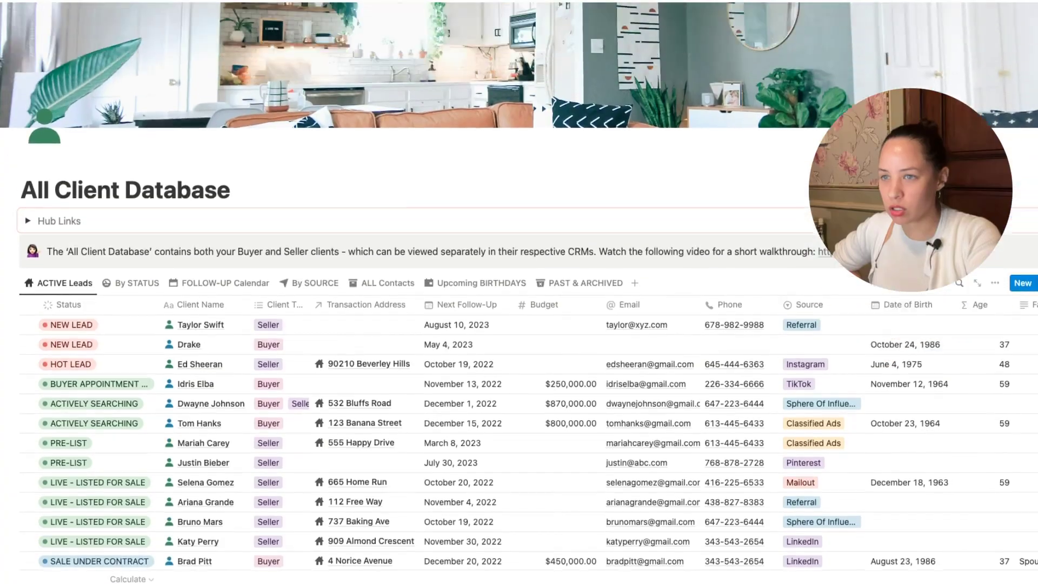
scroll(519, 324, up, 2)
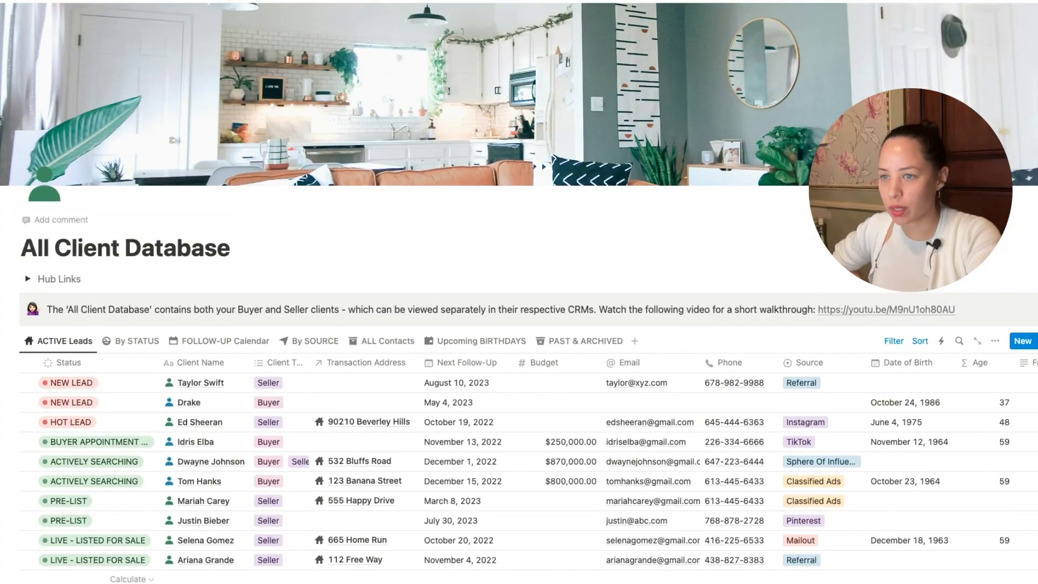
click(1033, 340)
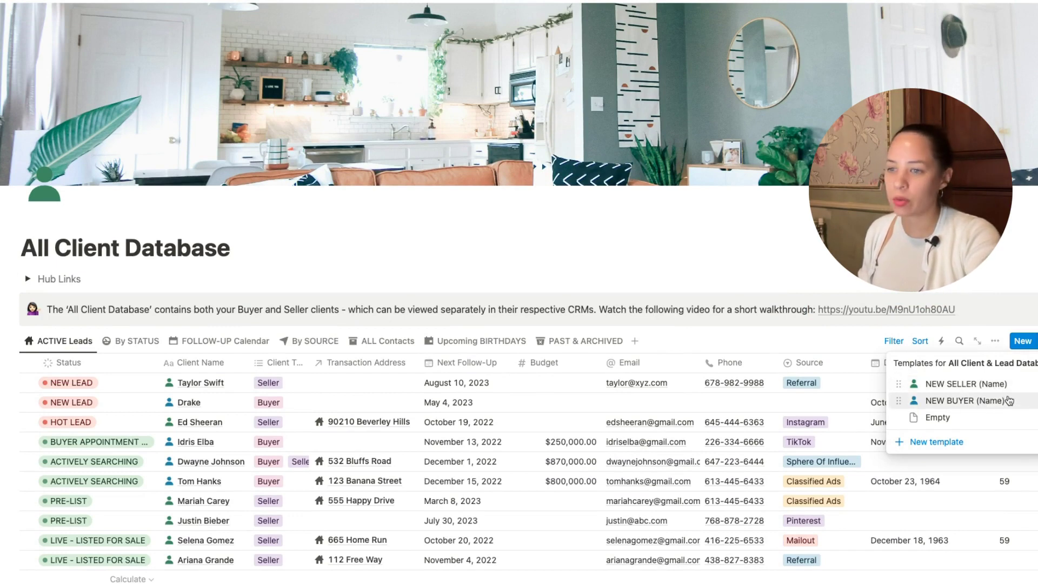
click(1033, 400)
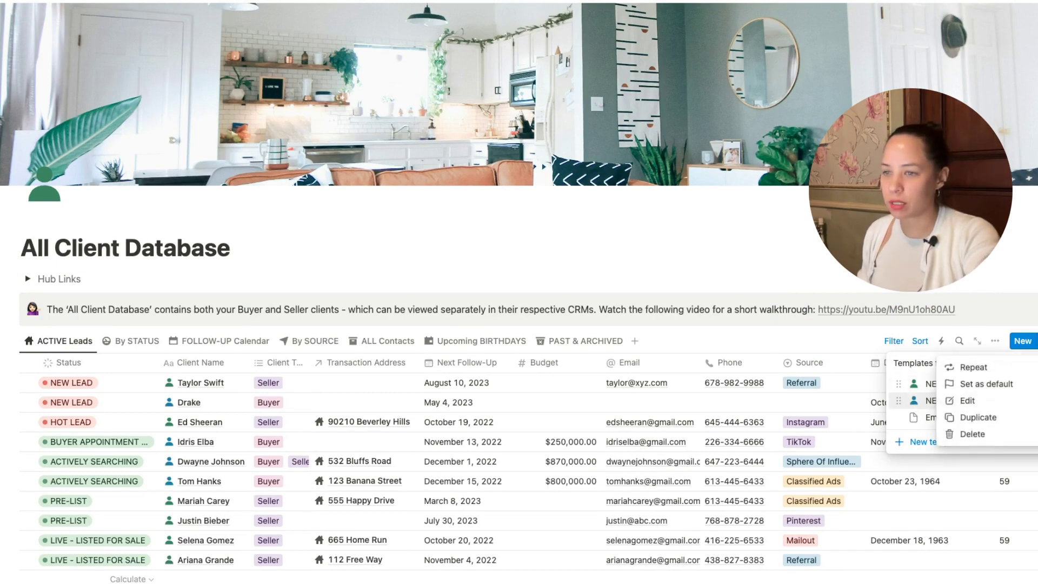
click(968, 402)
scroll(487, 210, down, 5)
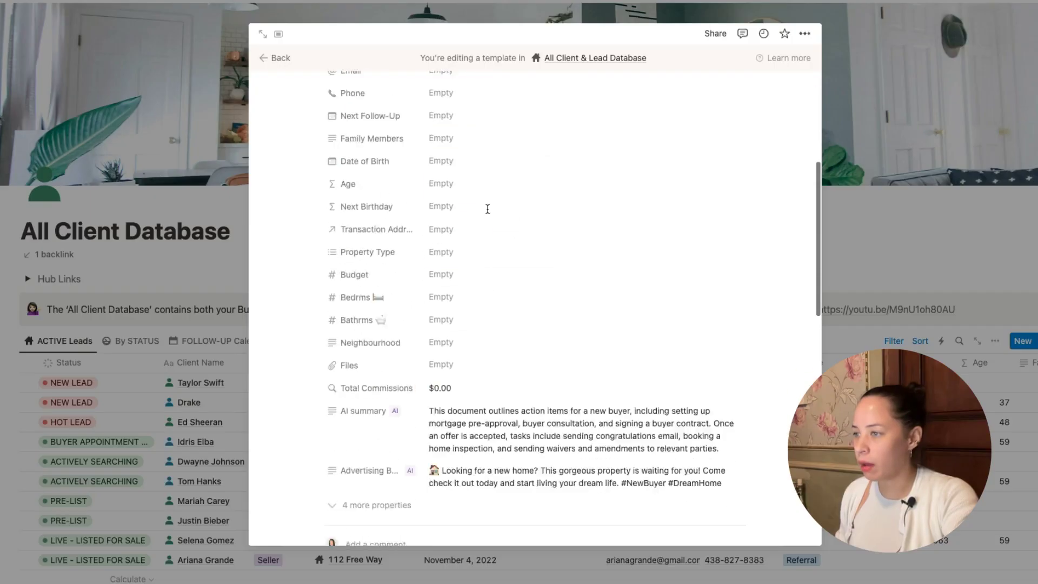
scroll(487, 209, down, 10)
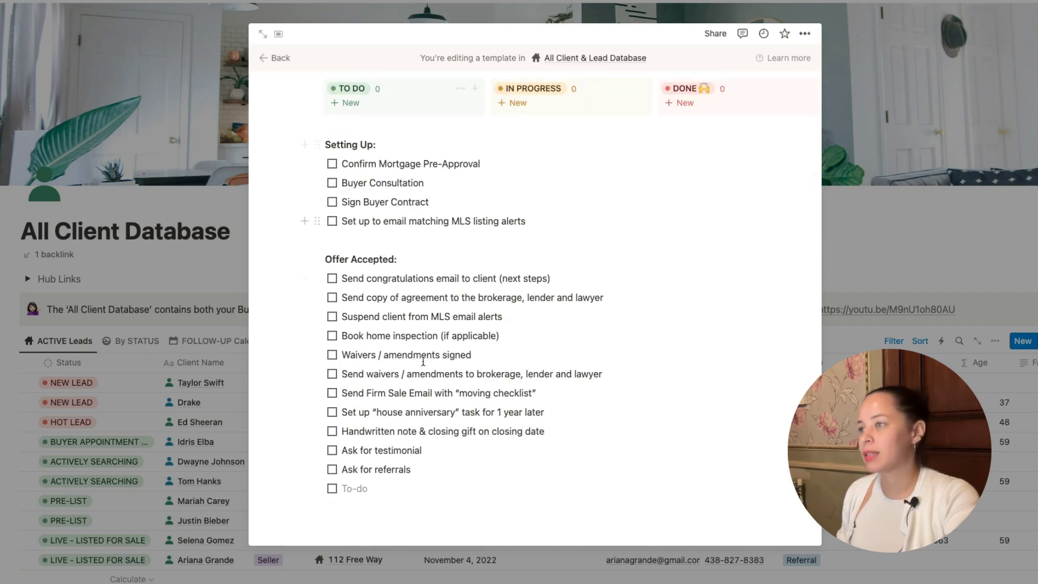
scroll(443, 439, up, 3)
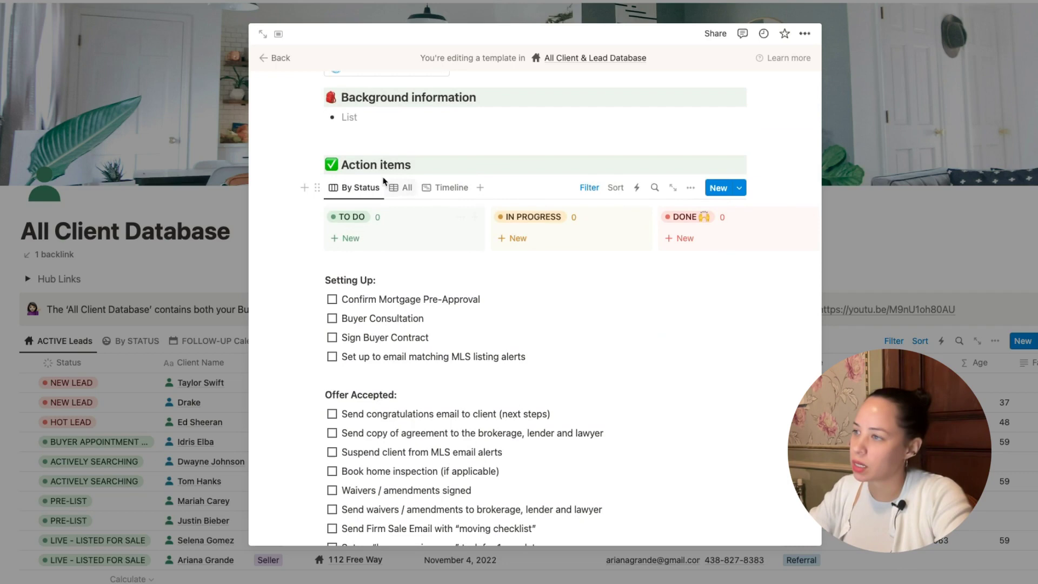
click(403, 188)
- Back in the client table, create a new automation on all pages, triggered by Page added
click(358, 187)
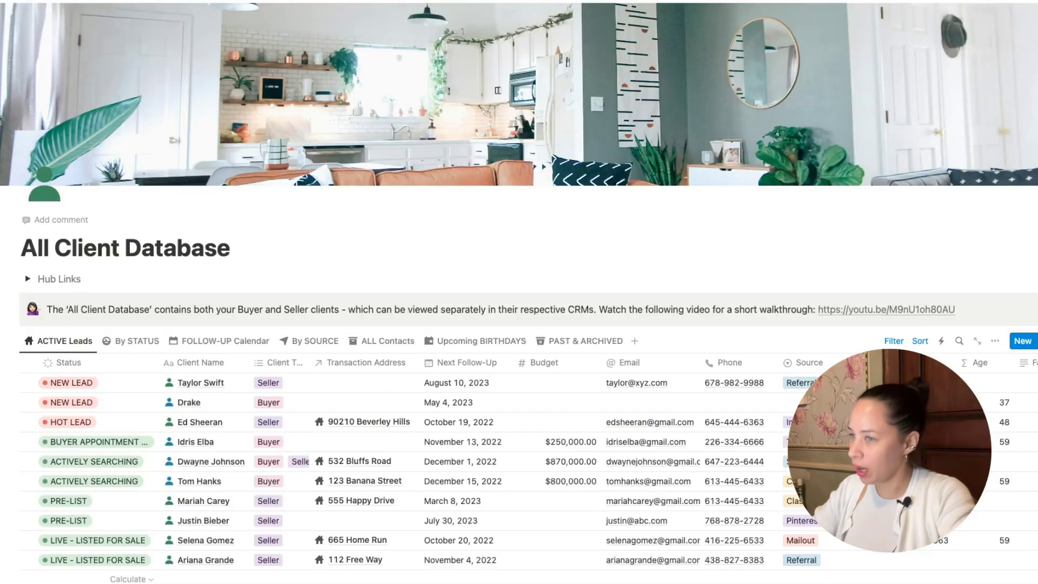
scroll(951, 234, down, 3)
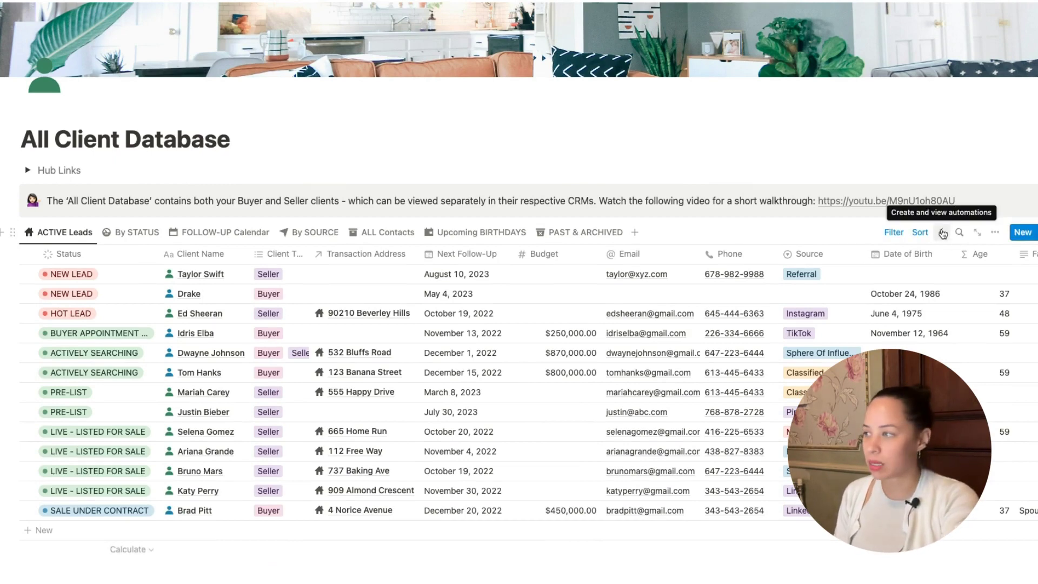
click(942, 233)
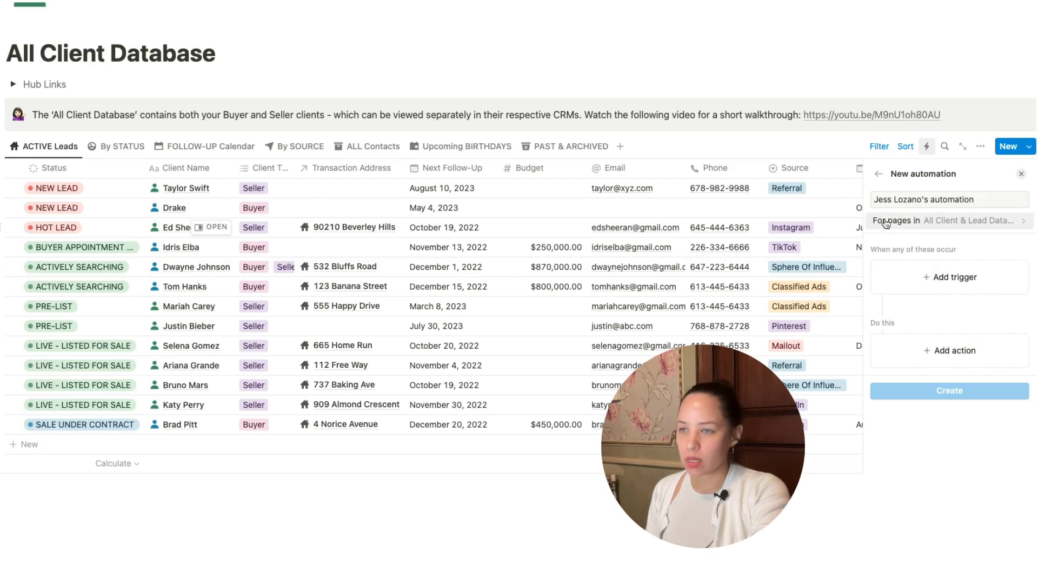
click(943, 220)
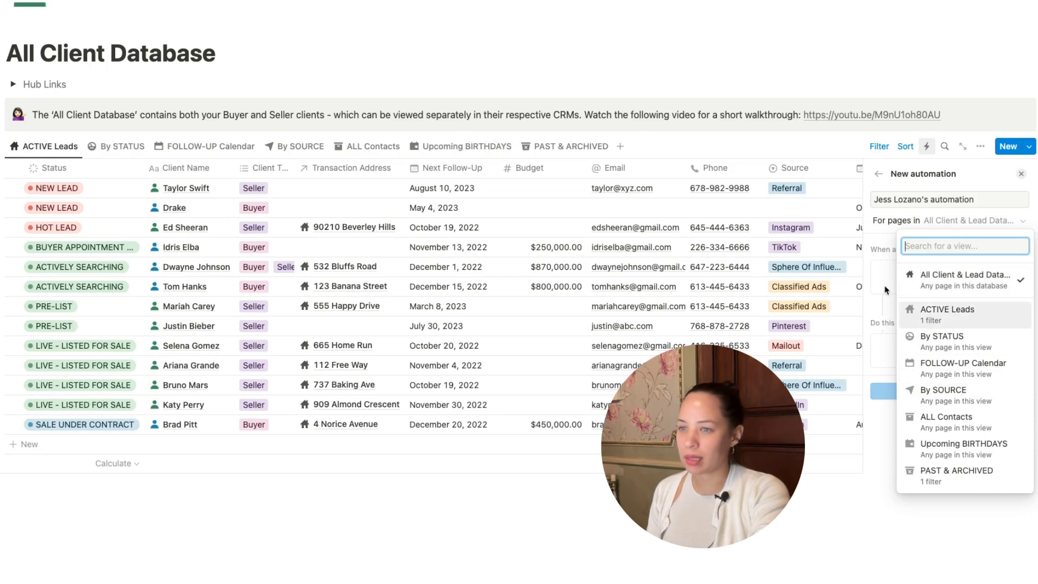
click(879, 250)
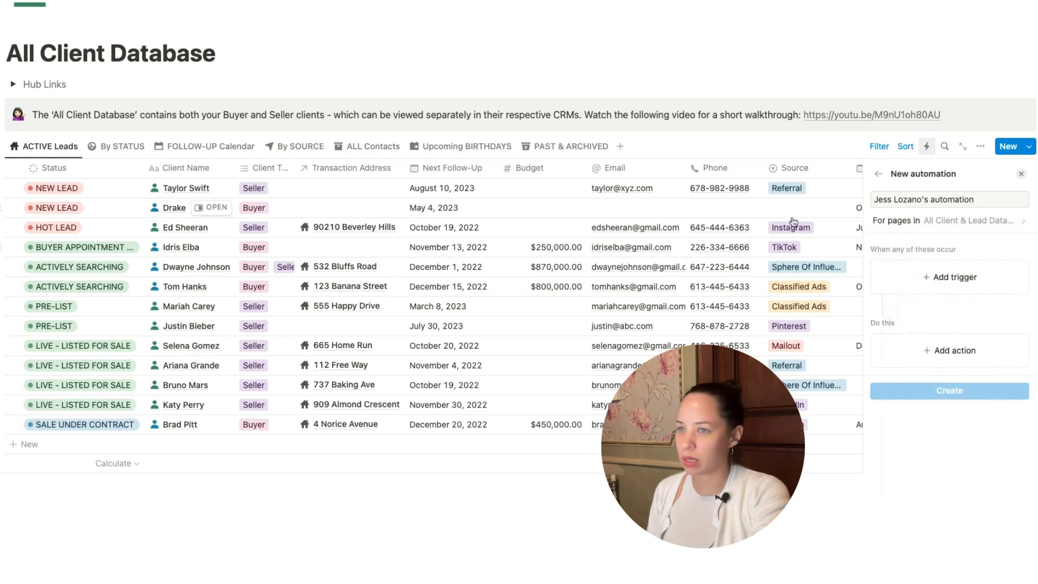
click(1000, 270)
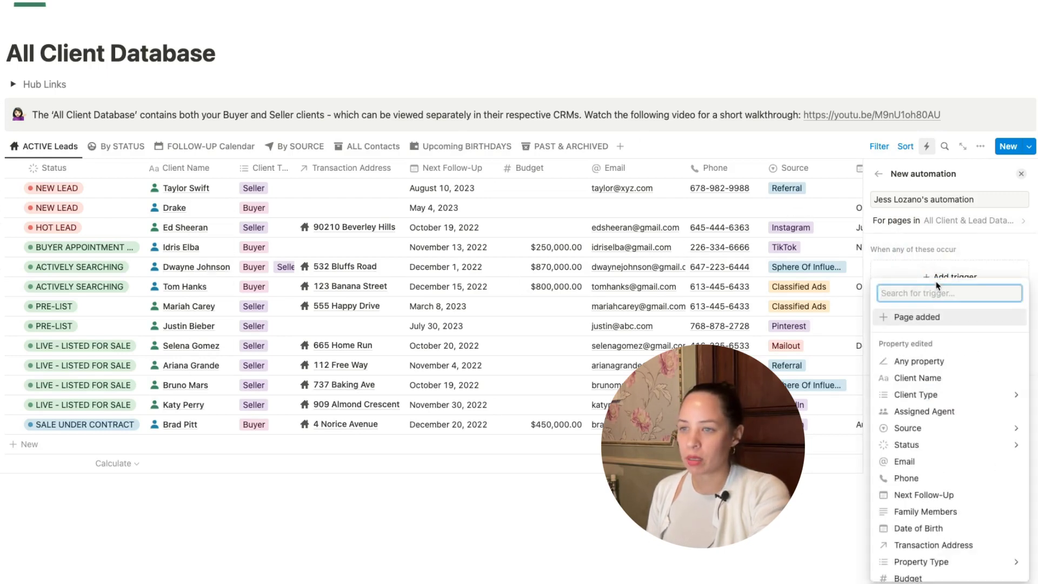
click(925, 319)
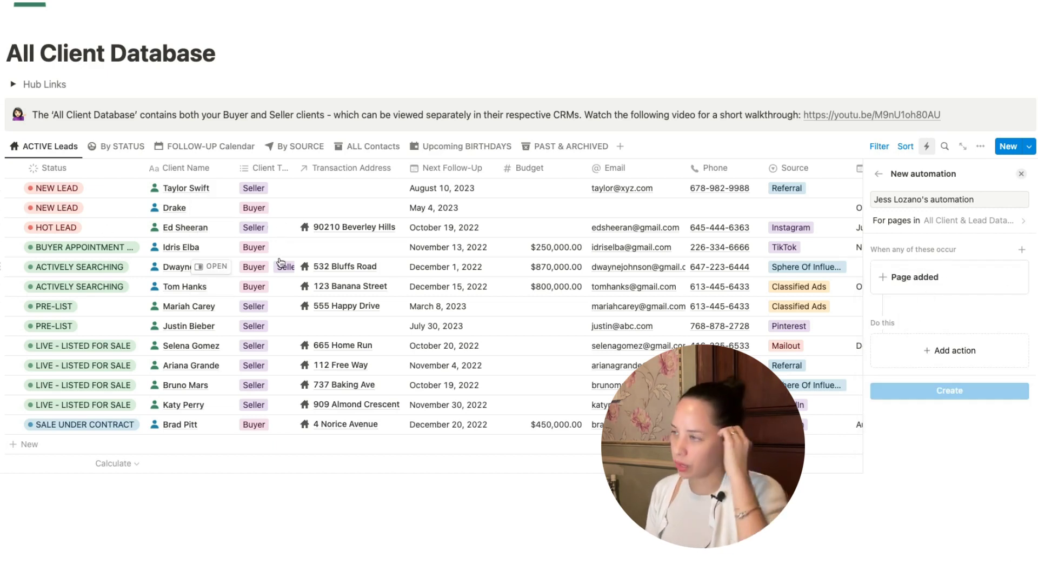
- Make the automation add a page to the Task List Database using the NEW TASK template
click(949, 354)
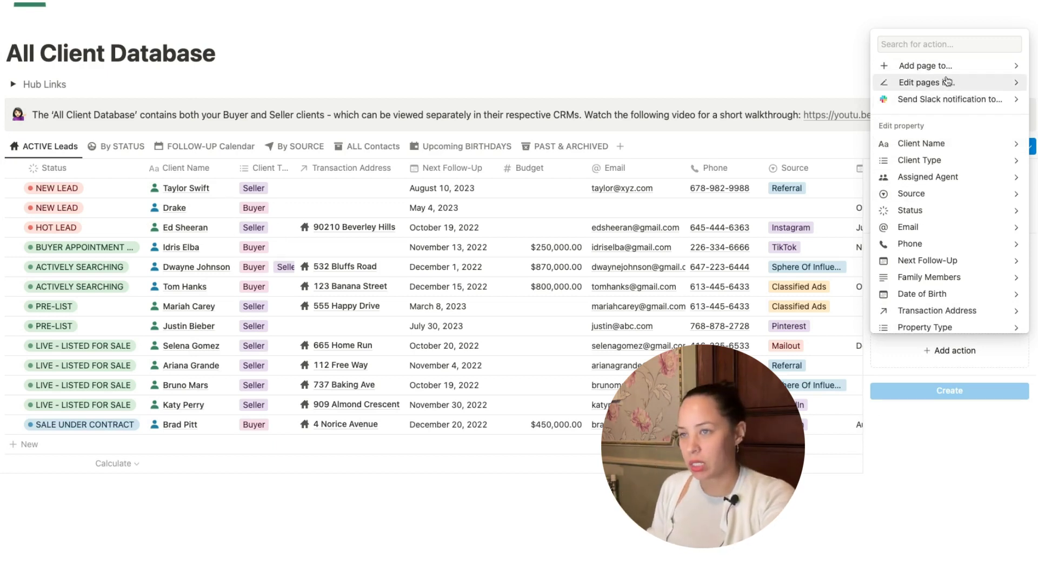
click(921, 66)
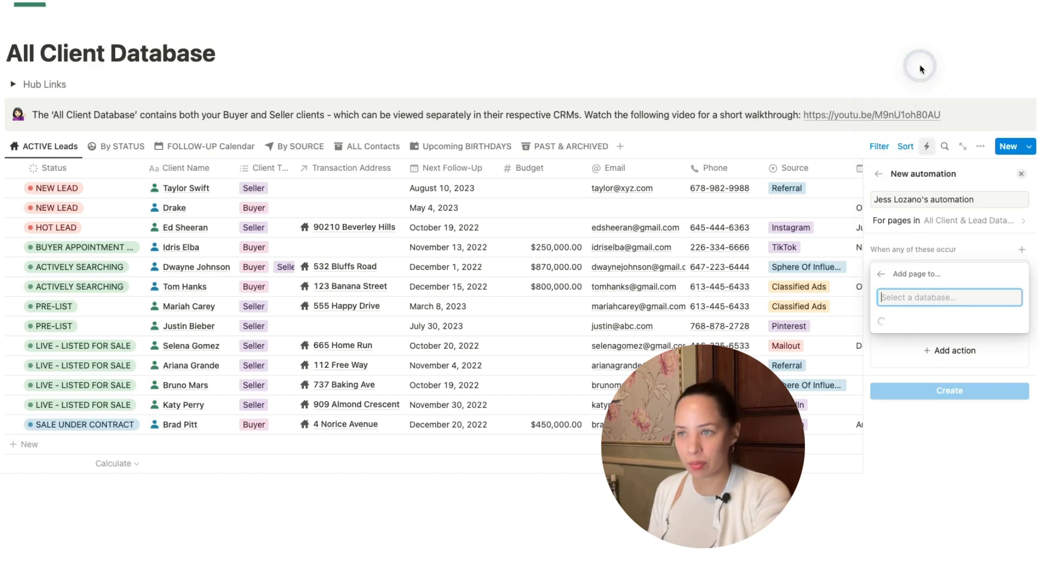
click(935, 194)
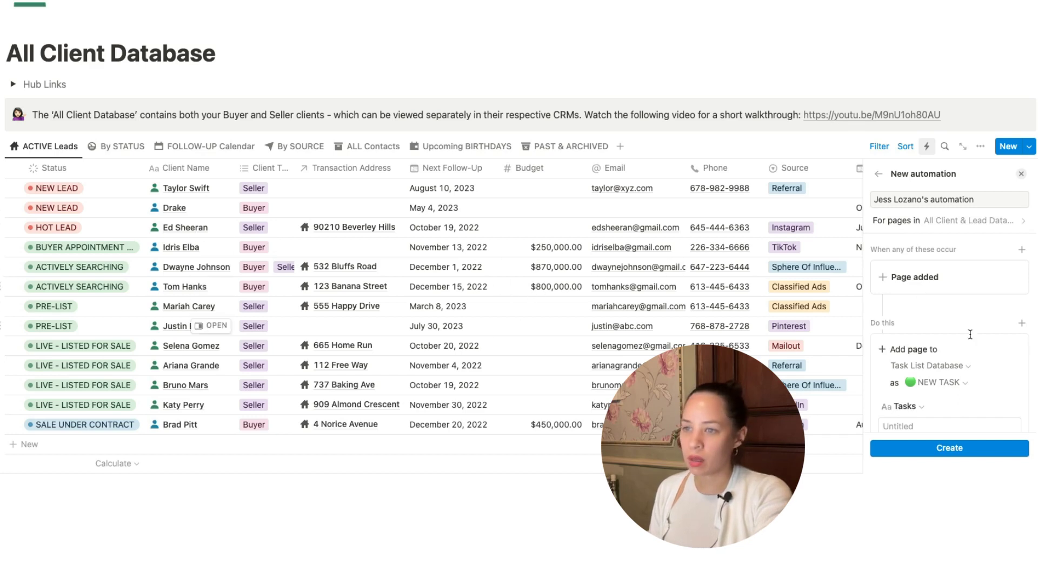
scroll(962, 344, down, 2)
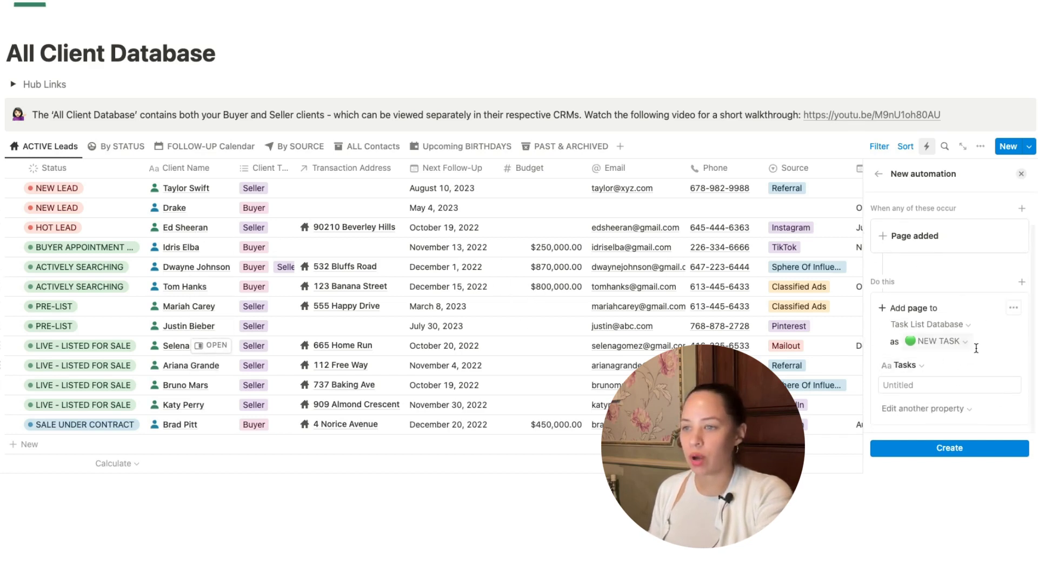
click(943, 344)
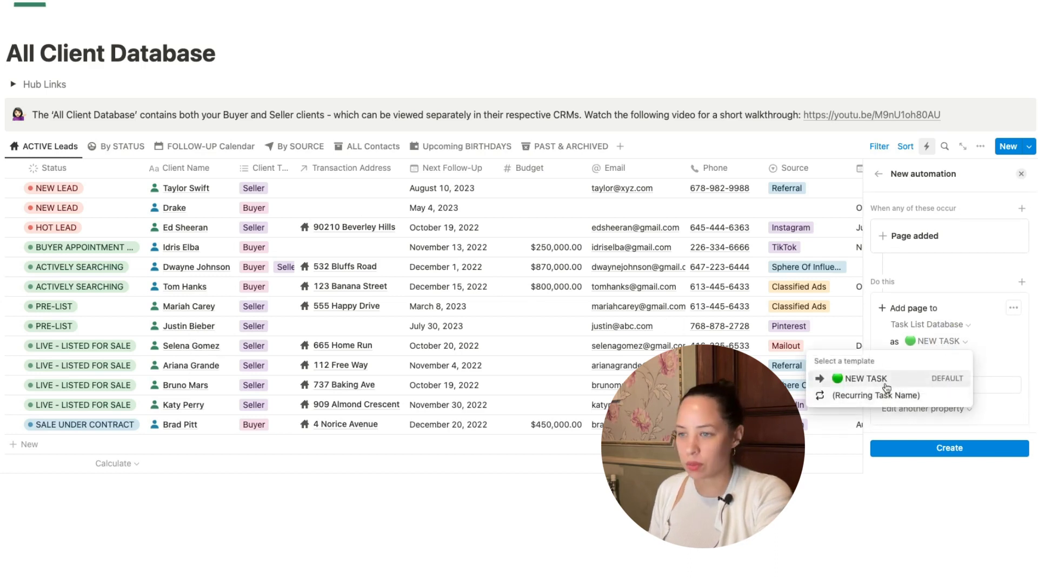
click(1006, 329)
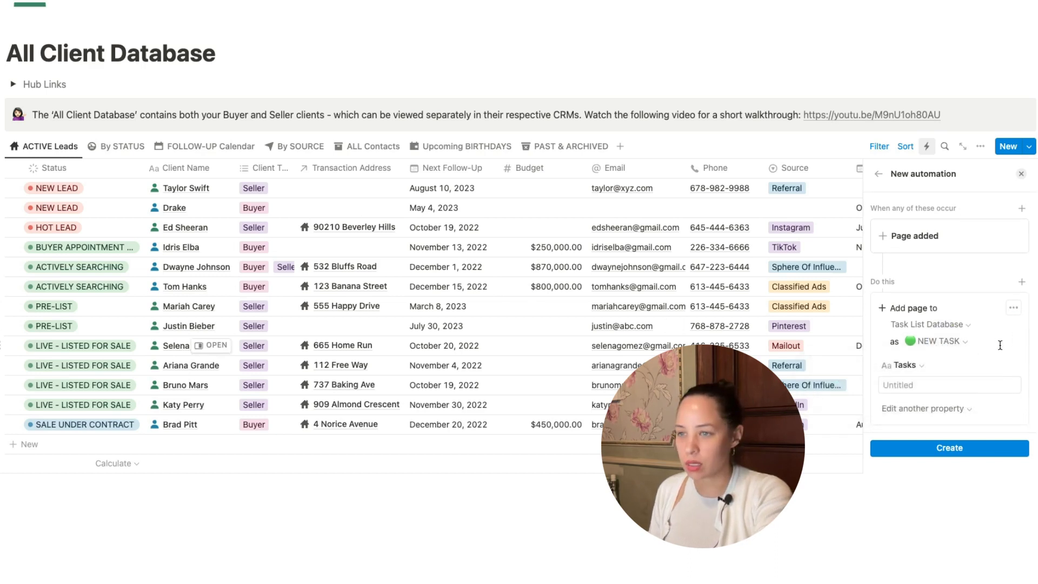
- Title the new task 'Have client sign paperwork' with a Deadline of Today
click(940, 383)
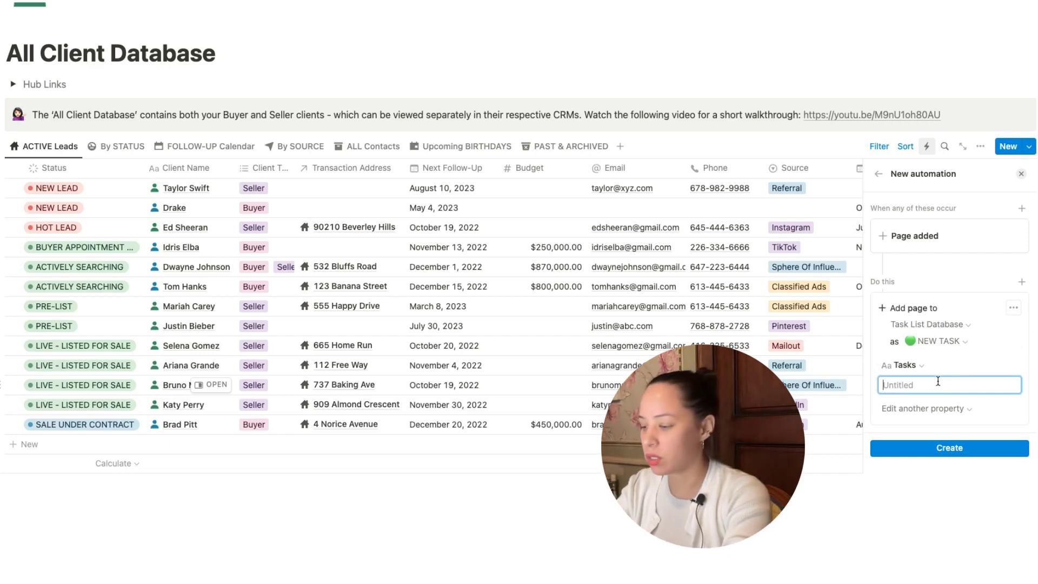
text(Have client sign pape)
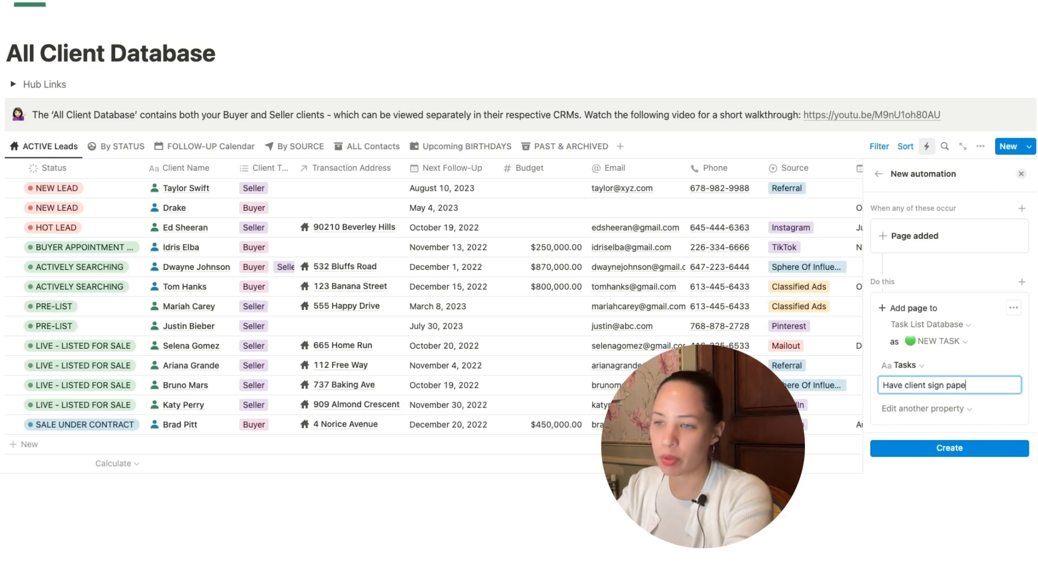
text(rwork)
click(938, 409)
click(949, 378)
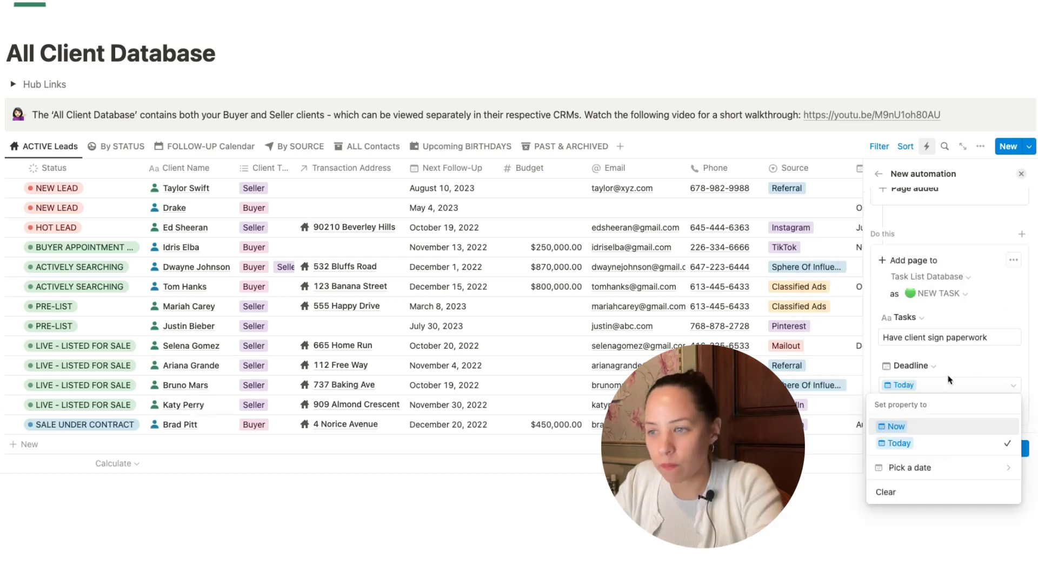
click(954, 444)
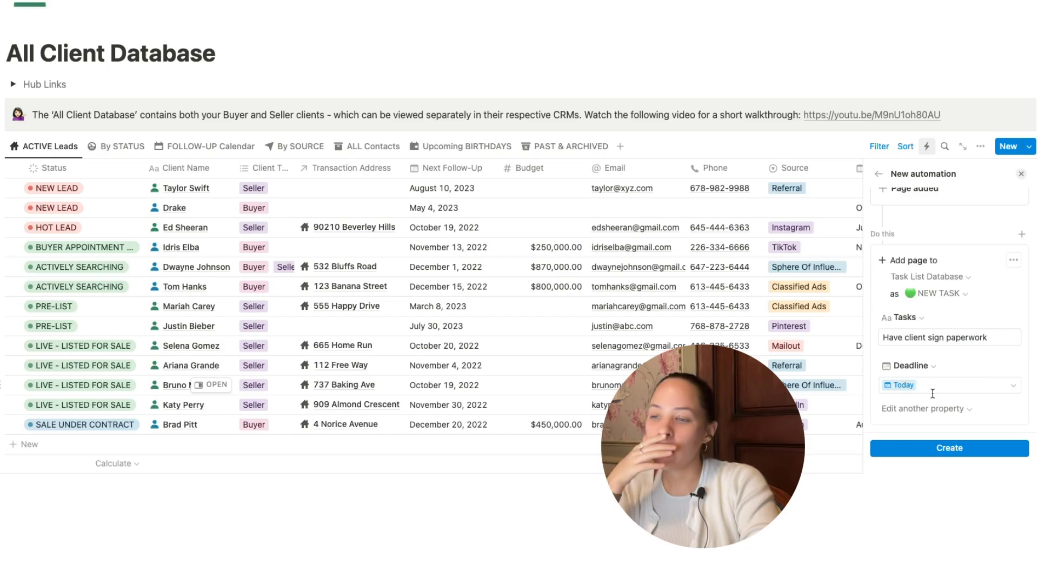
- Assign the new task to a team member via the Assigned To property
click(925, 409)
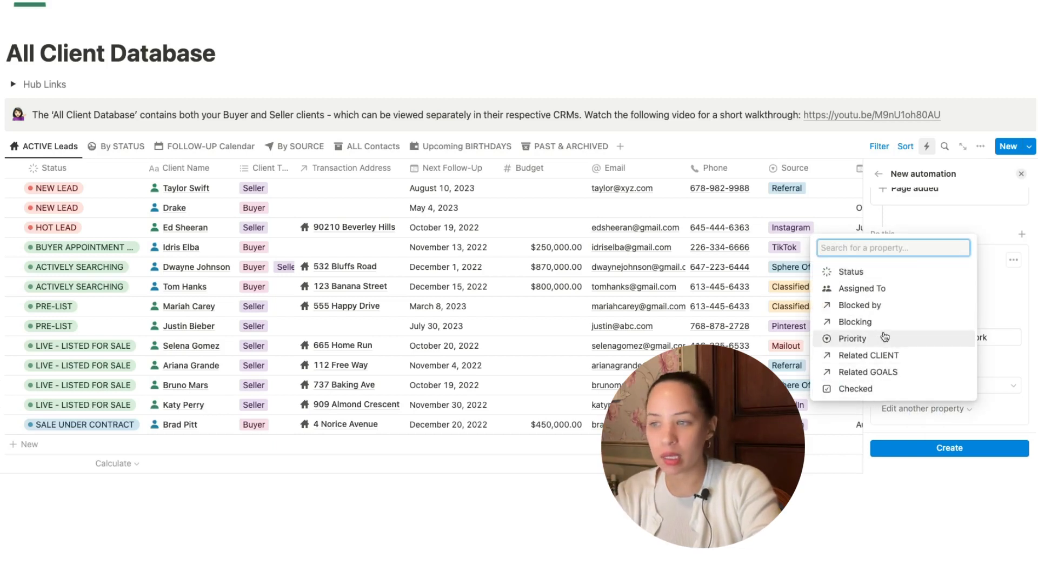
click(874, 291)
scroll(968, 398, down, 1)
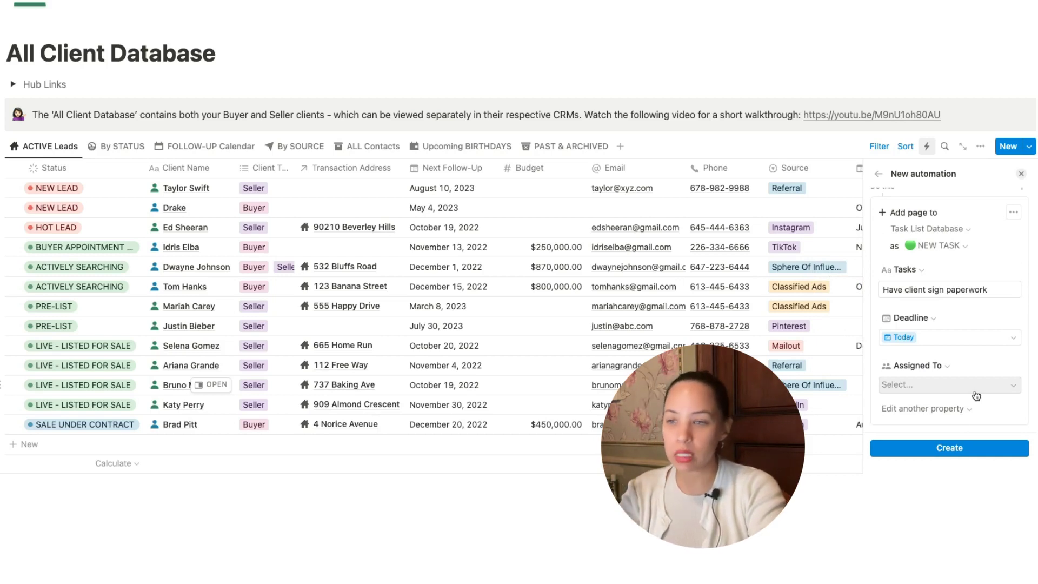
click(946, 394)
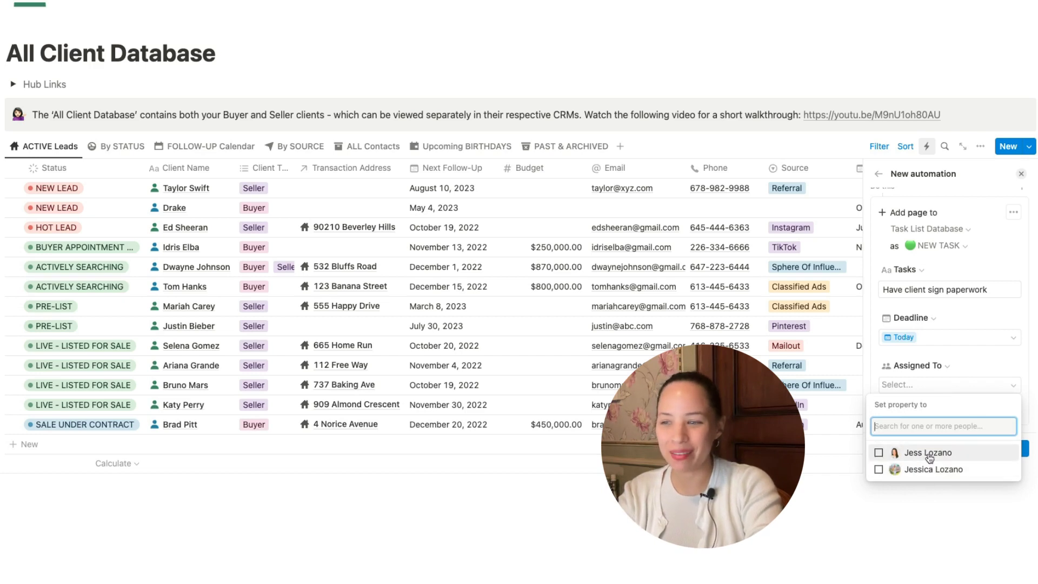
click(919, 468)
click(960, 366)
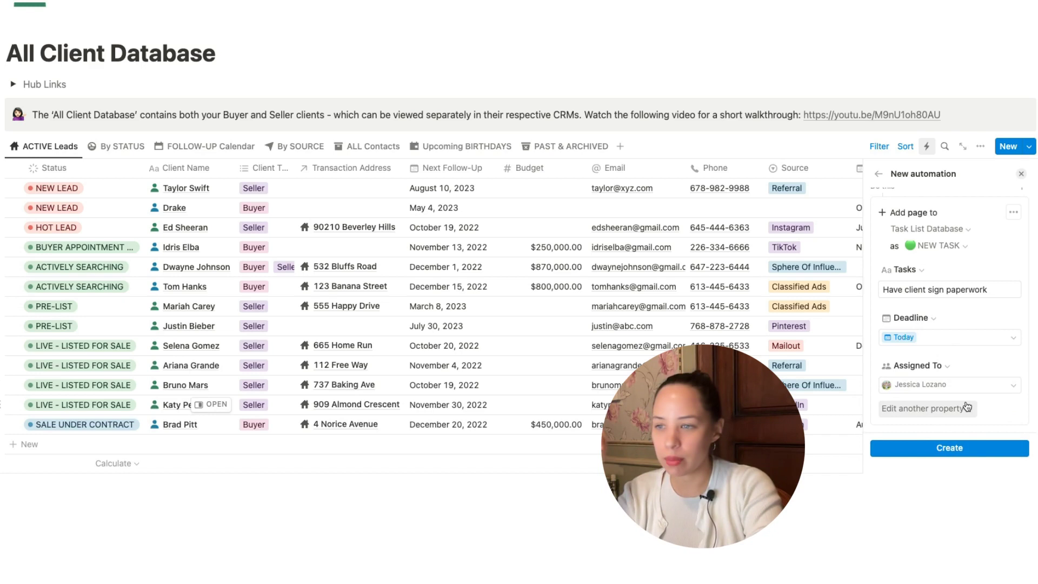
- Set the new task's Status to TO DO
click(967, 407)
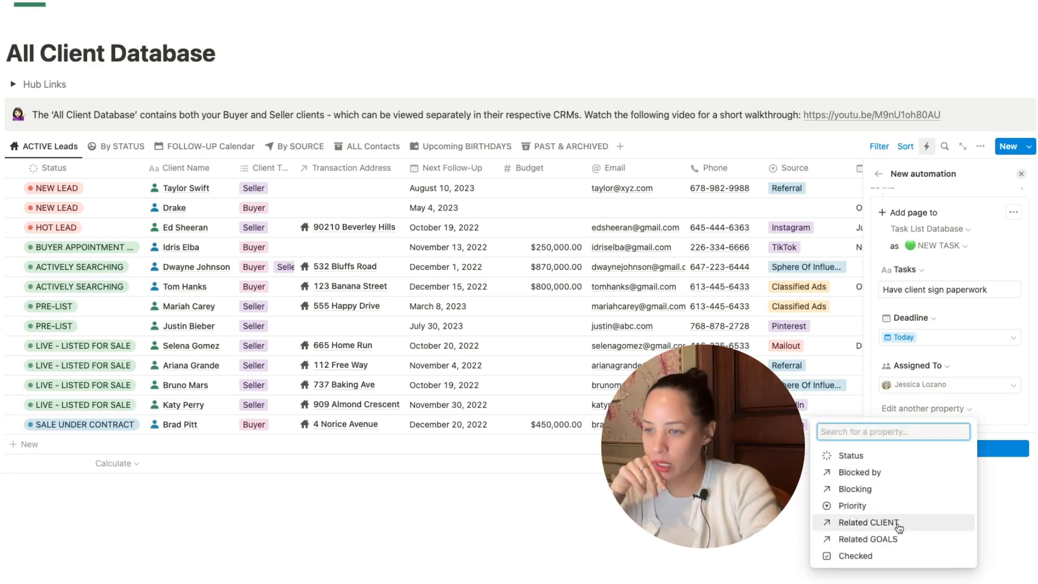
click(851, 455)
click(946, 384)
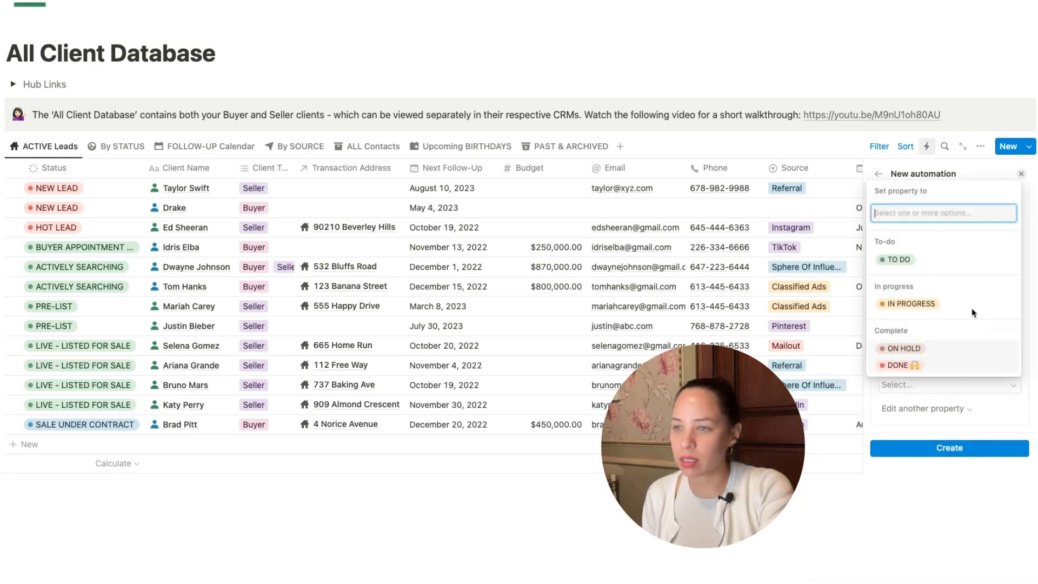
click(898, 265)
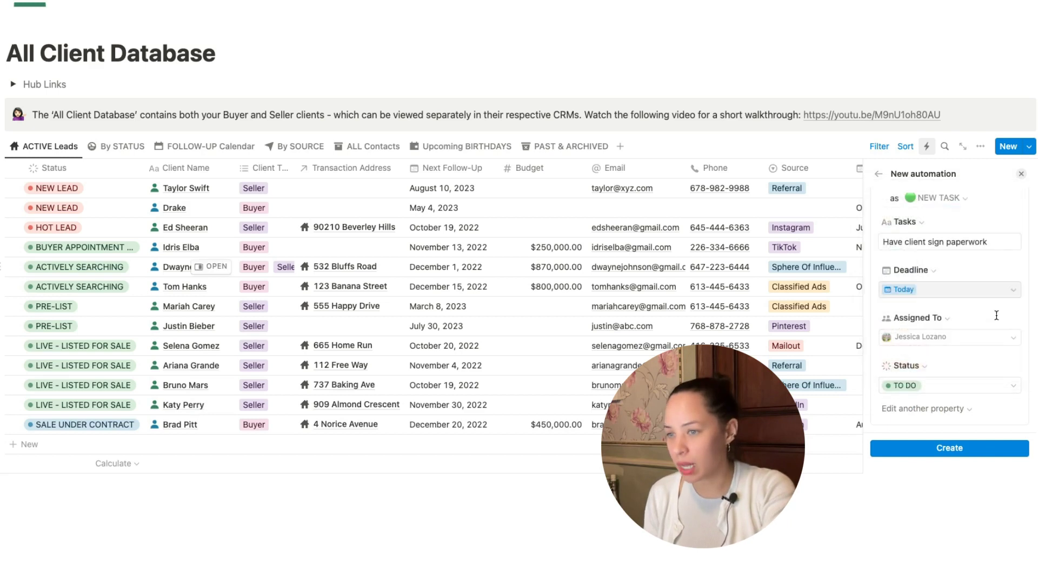
- Link the task's Related CLIENT to the triggering client page
click(923, 408)
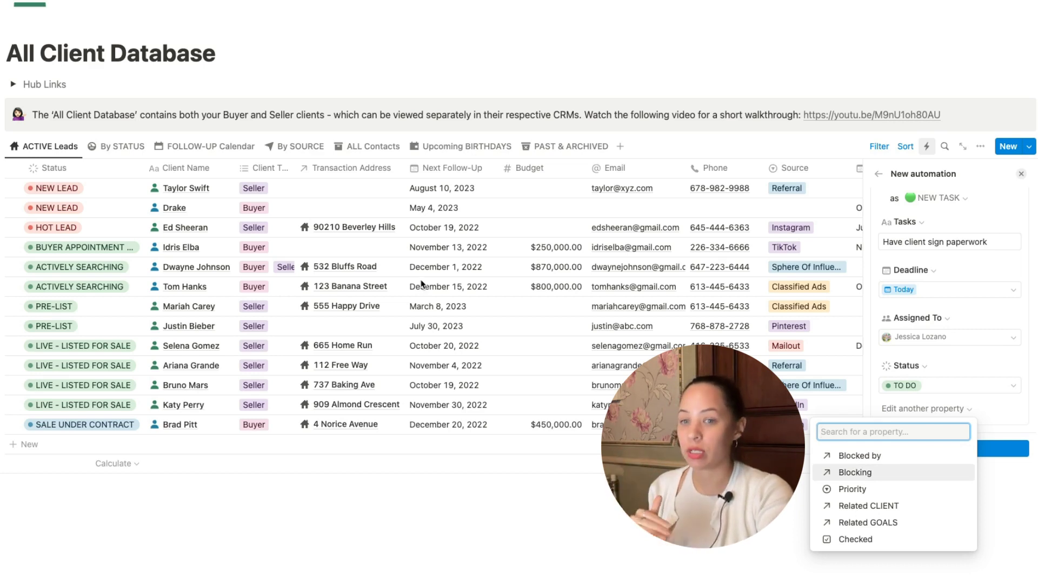
click(864, 505)
scroll(936, 399, down, 2)
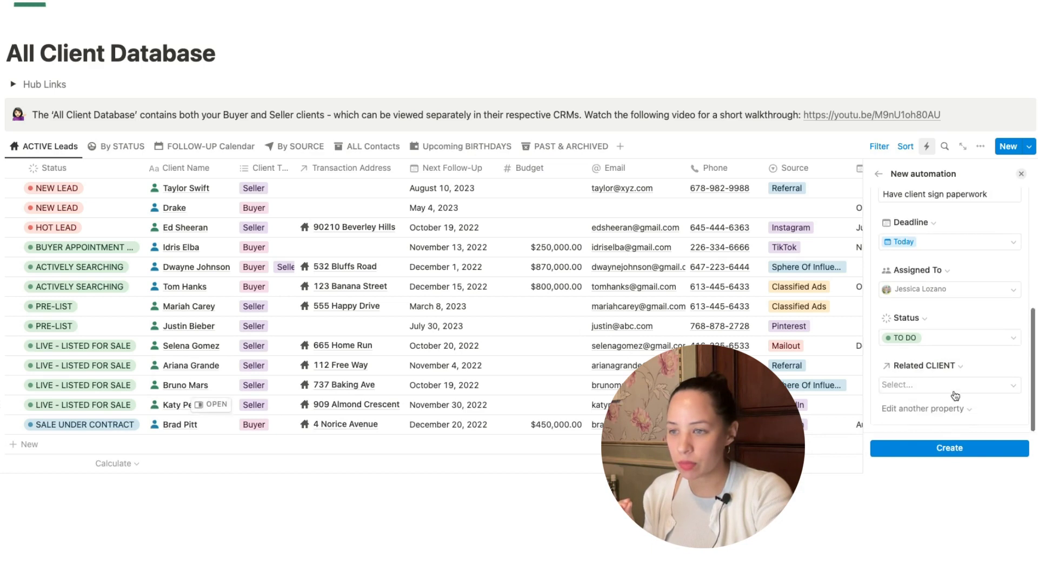
click(940, 385)
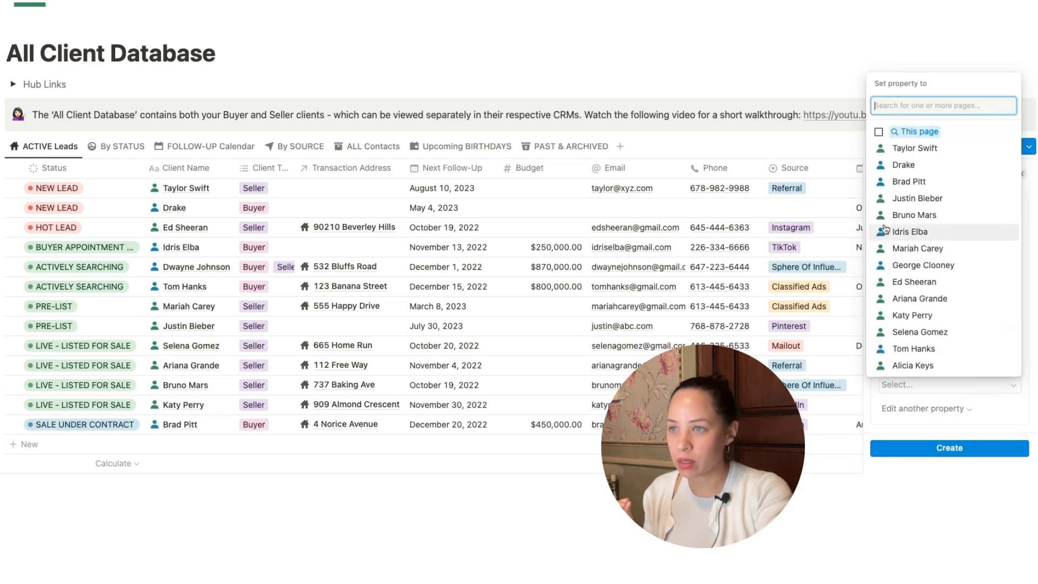
click(917, 133)
click(1023, 405)
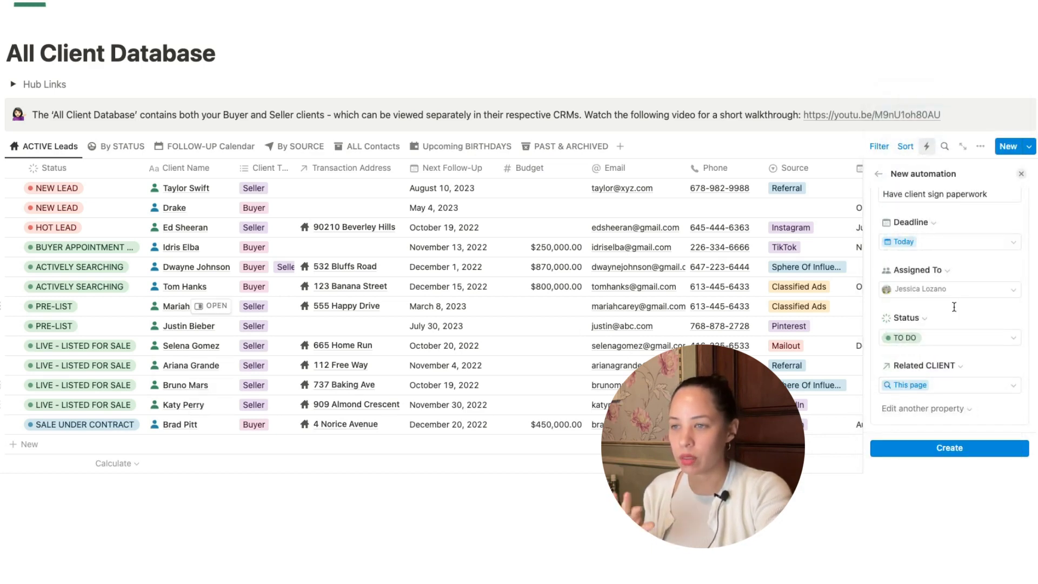
scroll(955, 312, up, 3)
scroll(956, 312, down, 4)
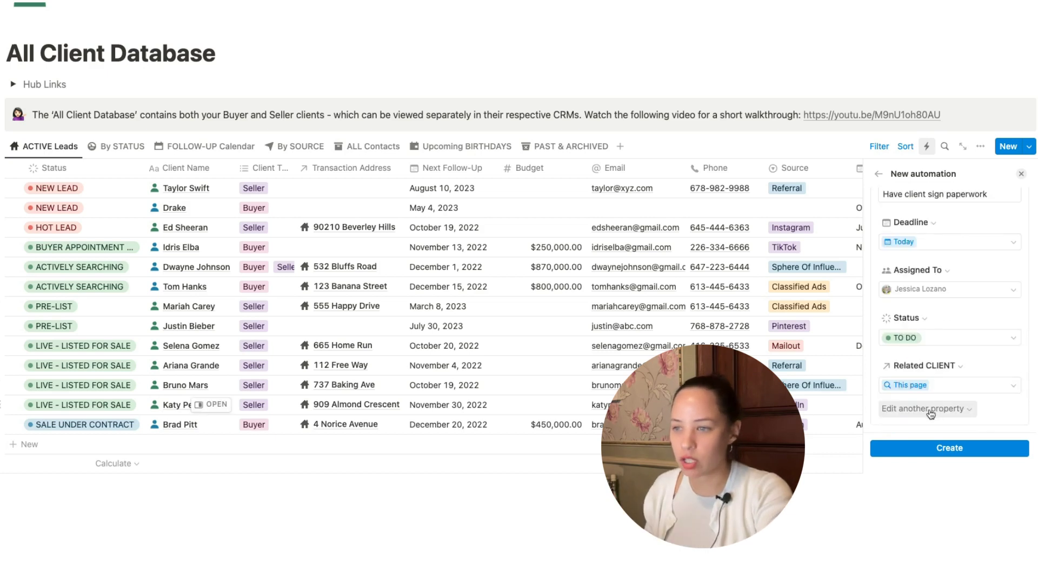
scroll(929, 373, up, 3)
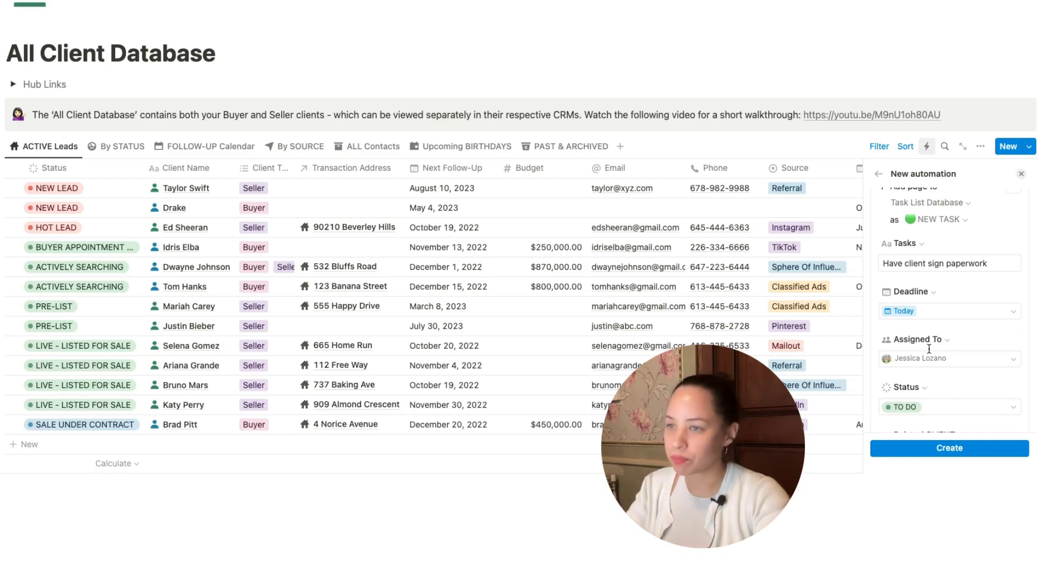
scroll(928, 348, down, 1)
scroll(951, 336, up, 3)
scroll(985, 319, down, 3)
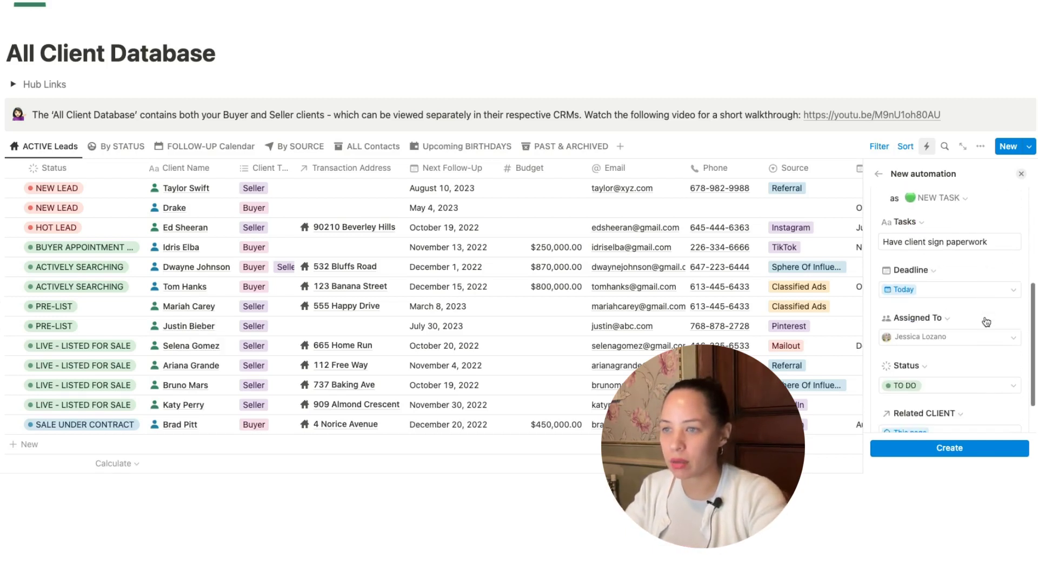
scroll(986, 321, down, 2)
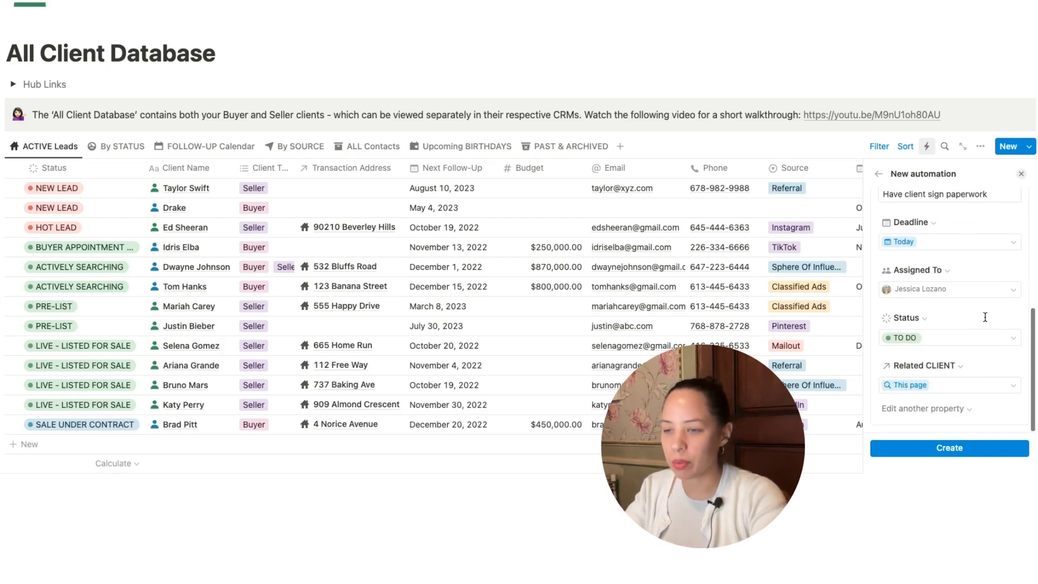
- Save the new automation, then reopen it for editing
click(958, 449)
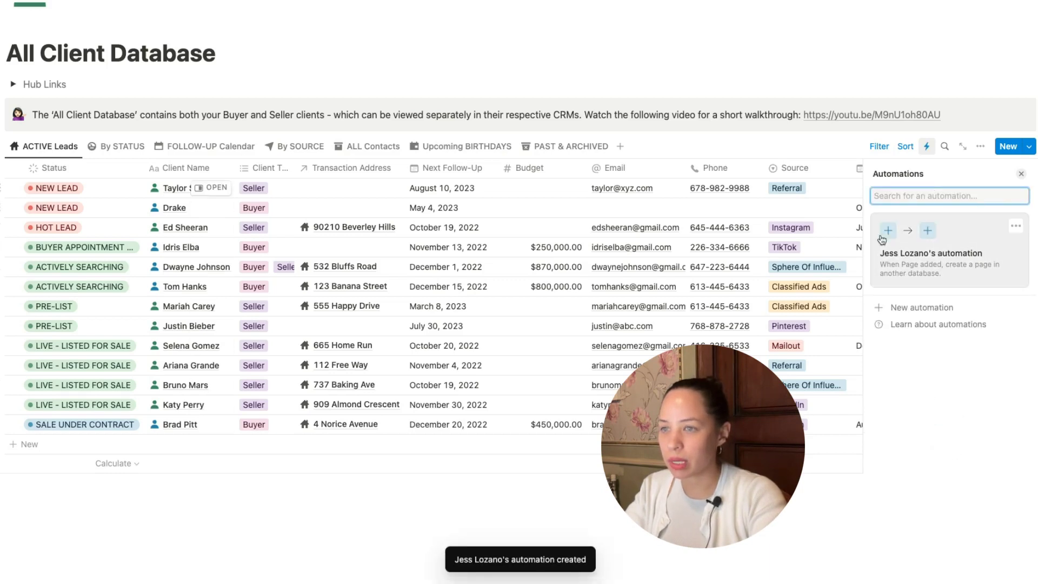
click(1013, 230)
click(992, 246)
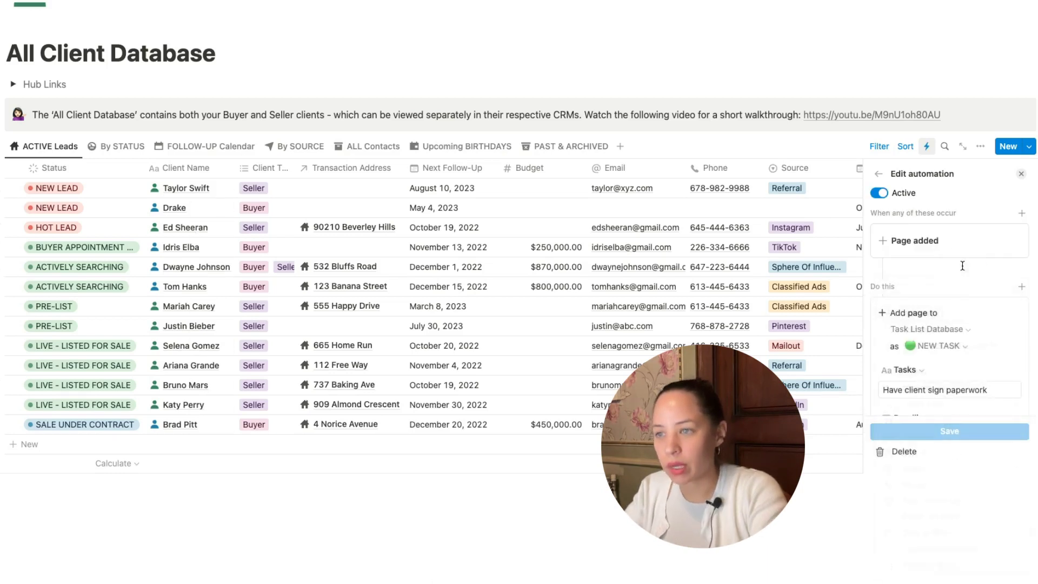
scroll(973, 324, down, 2)
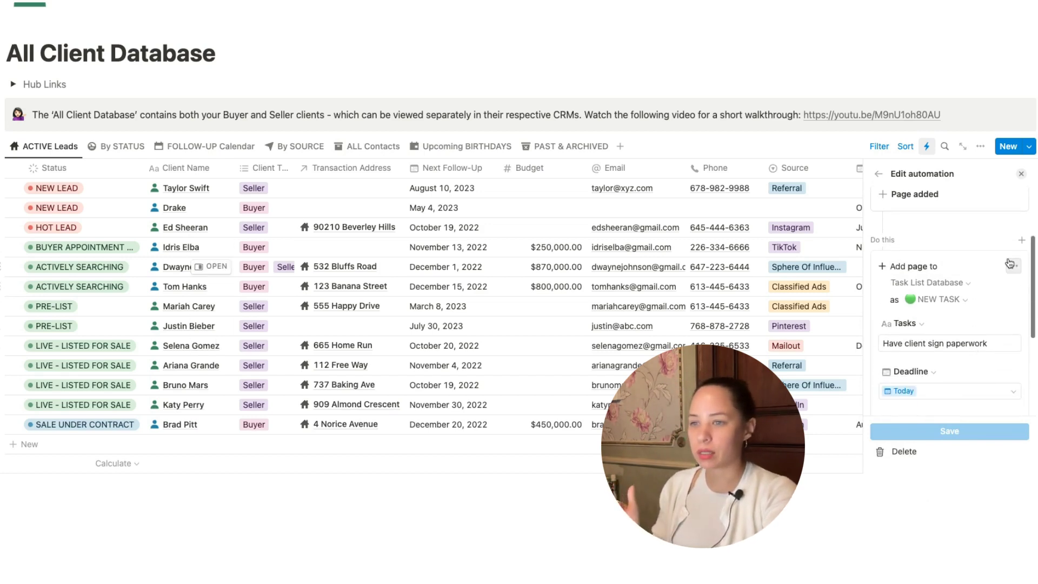
scroll(1010, 302, up, 4)
scroll(951, 270, down, 3)
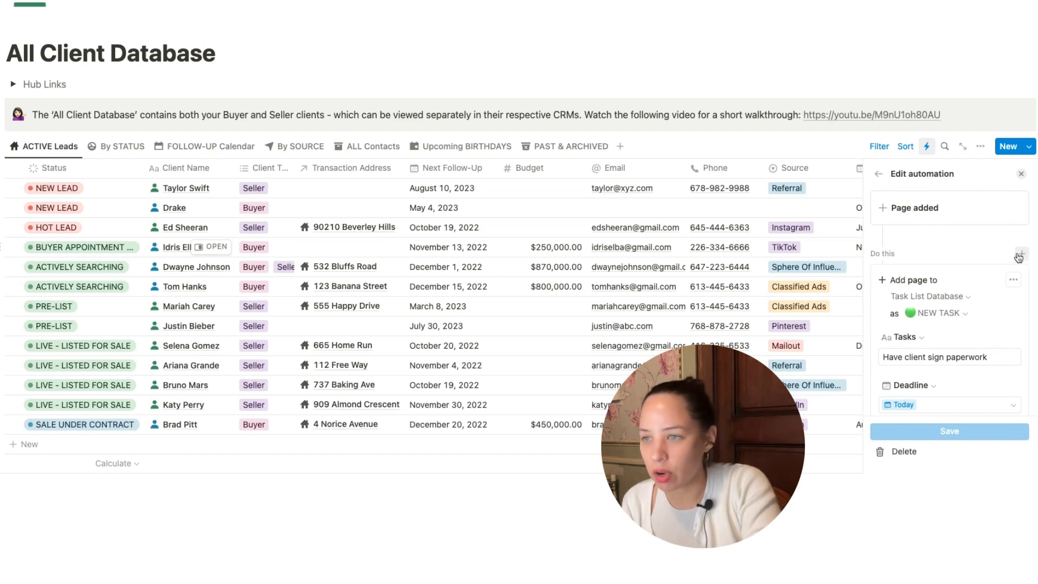
- Add another Add page to Task List Database action and save the automation
click(1018, 256)
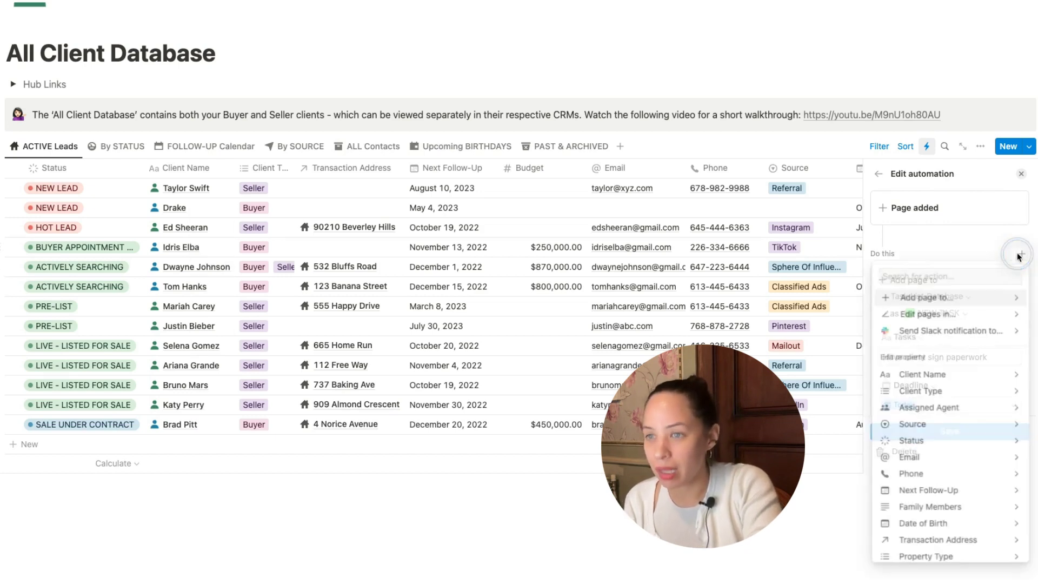
click(943, 298)
click(943, 322)
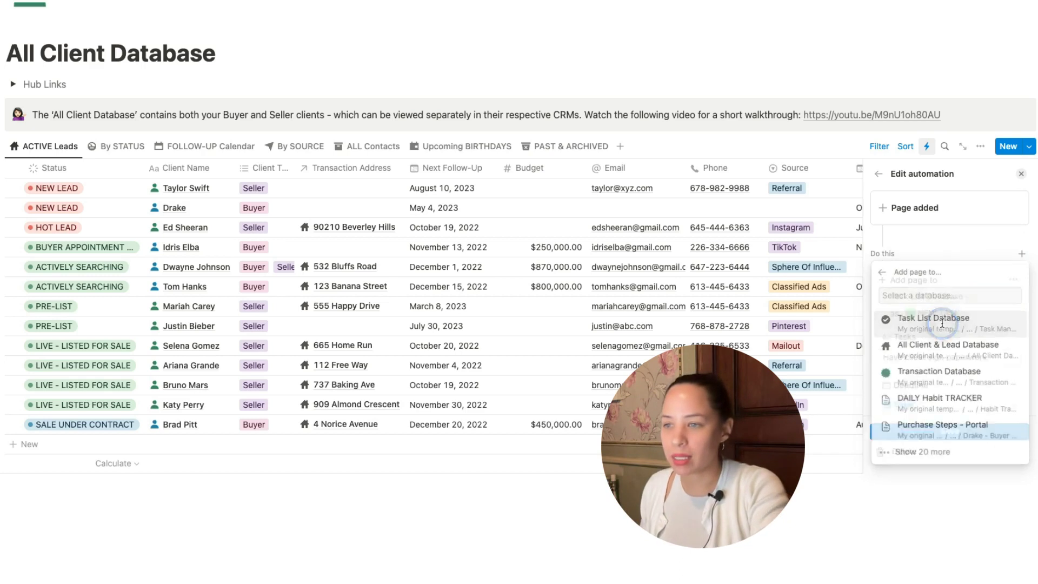
scroll(918, 324, down, 5)
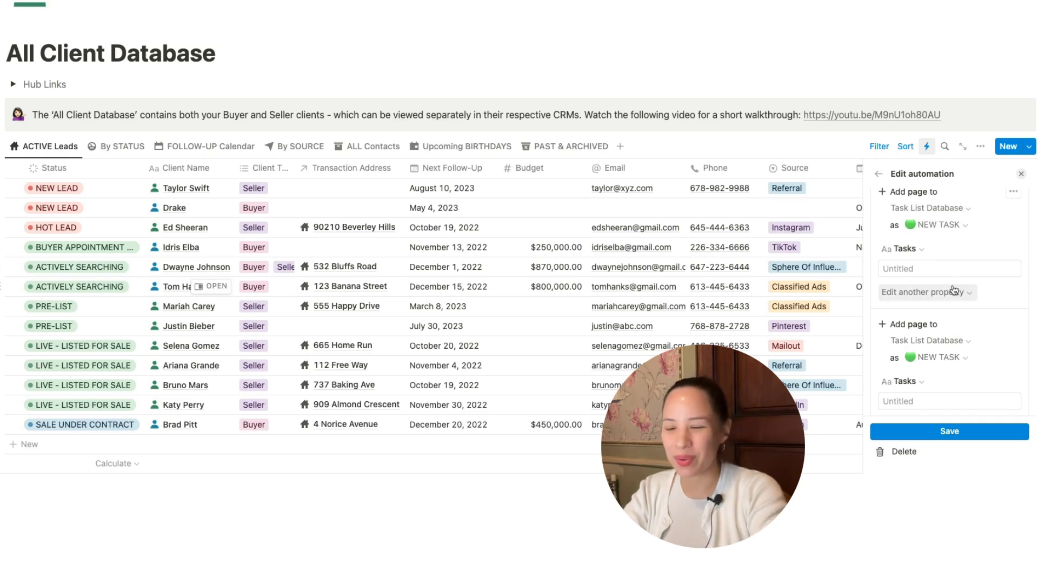
scroll(985, 285, up, 1)
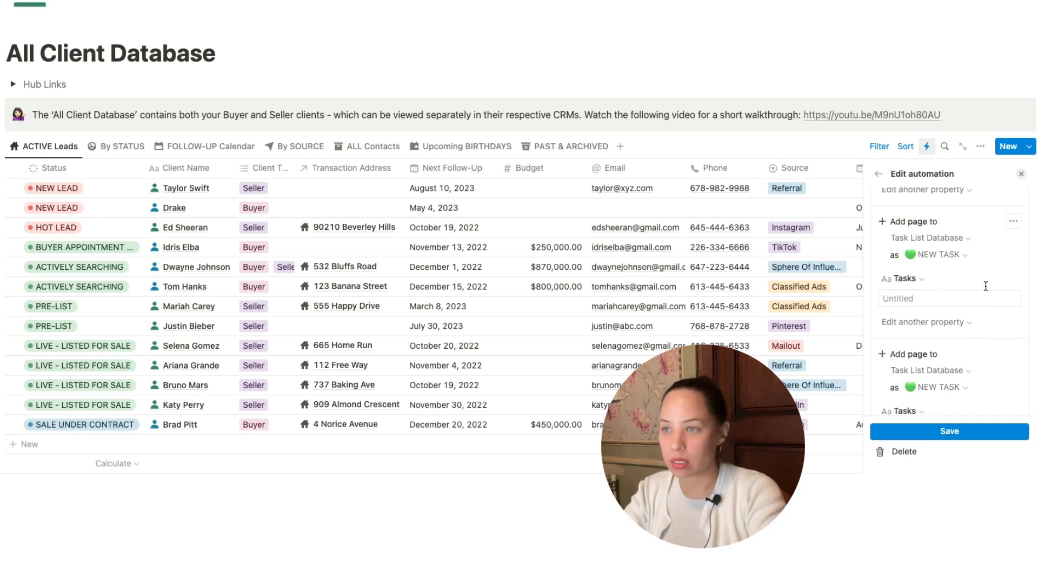
scroll(986, 286, down, 5)
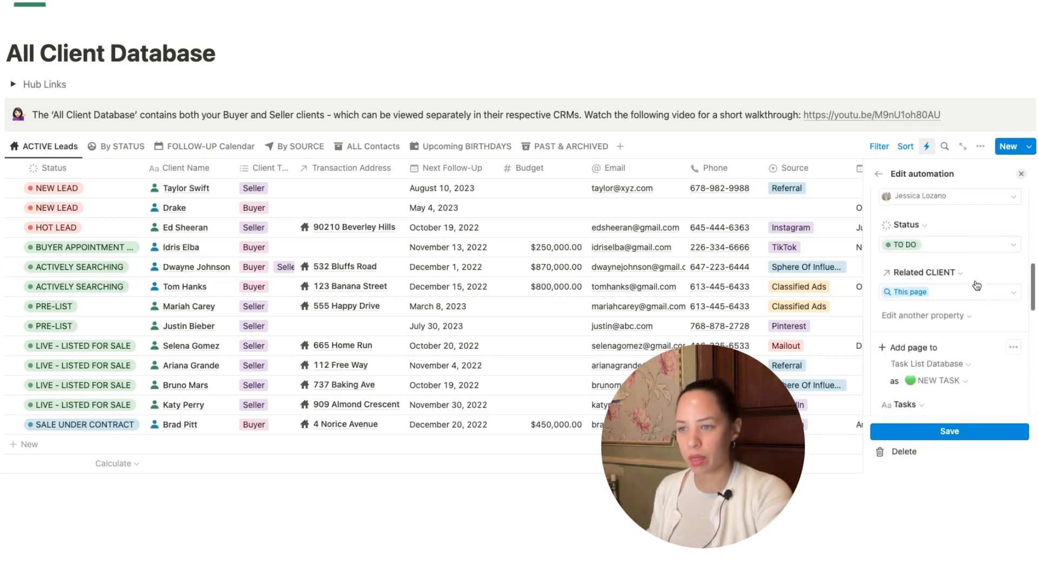
scroll(976, 285, up, 10)
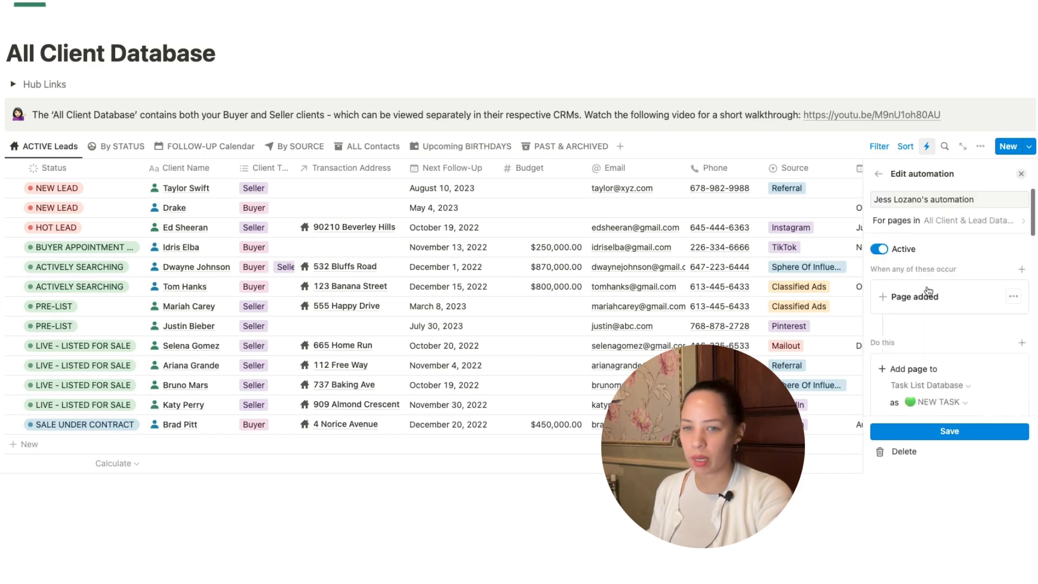
scroll(928, 292, down, 5)
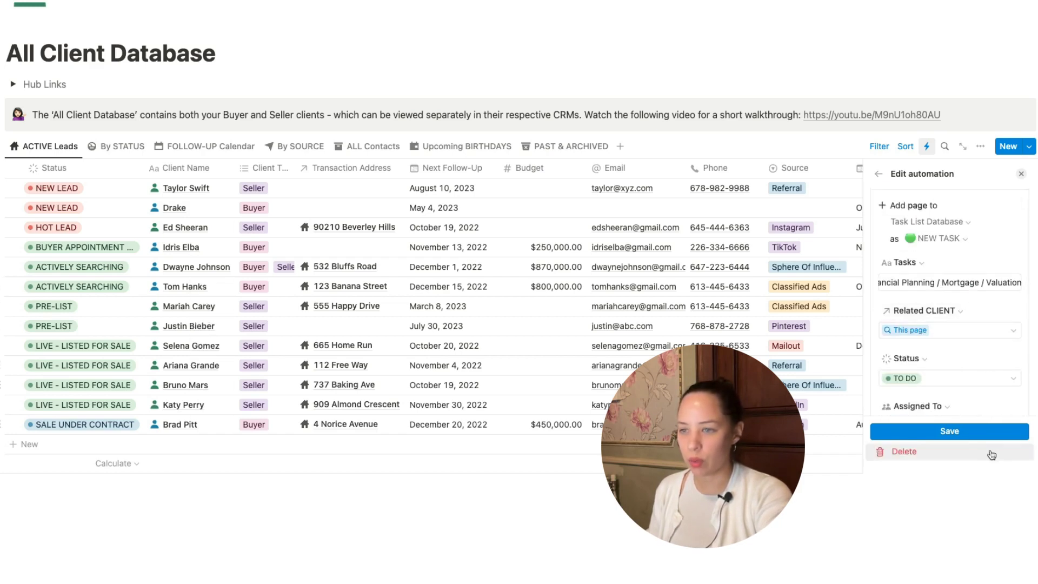
click(954, 432)
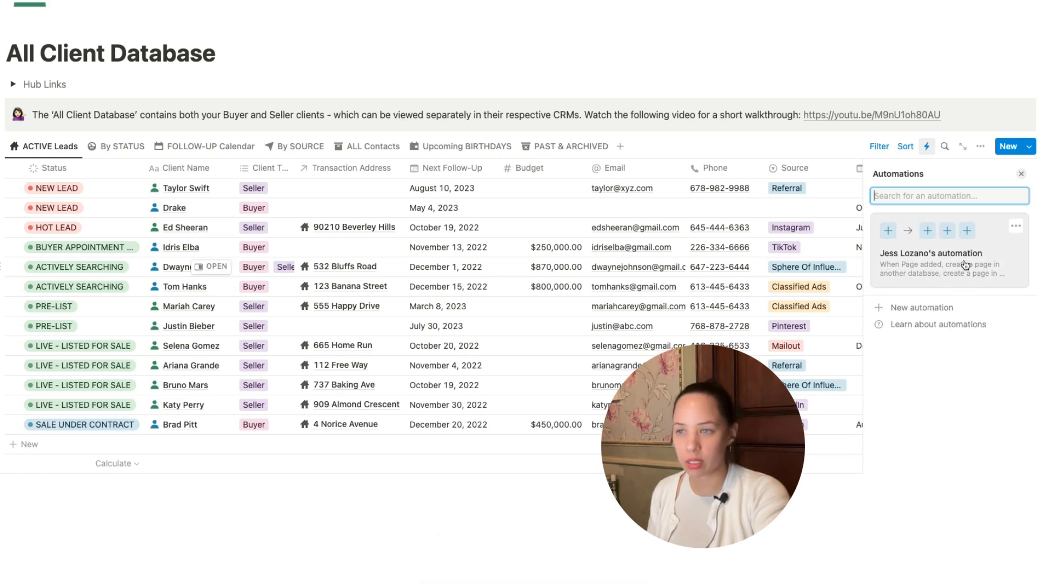
- Add a new client row, open it beside the table and enter the client's name
click(1021, 174)
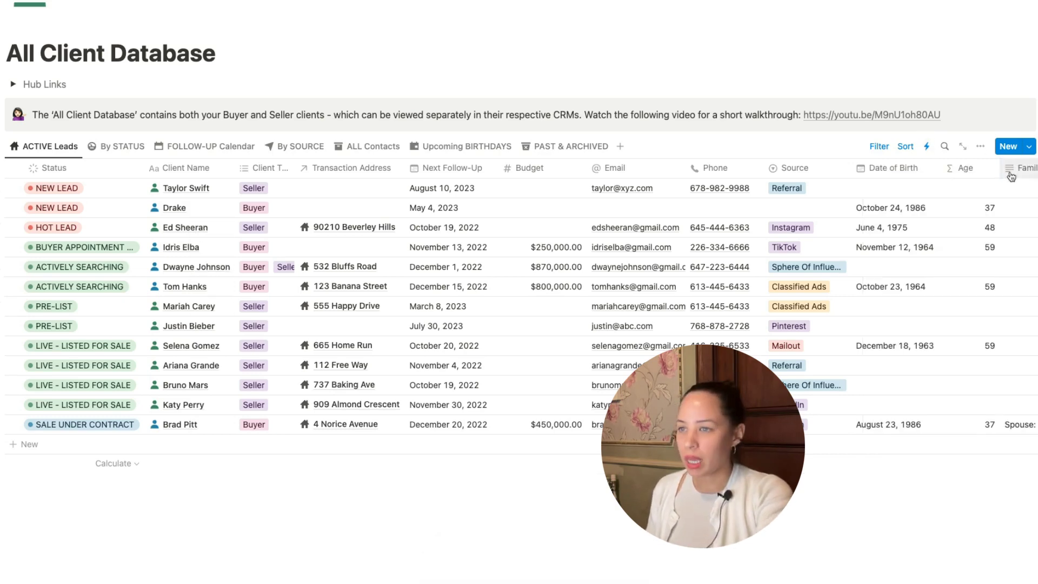
click(80, 444)
click(181, 516)
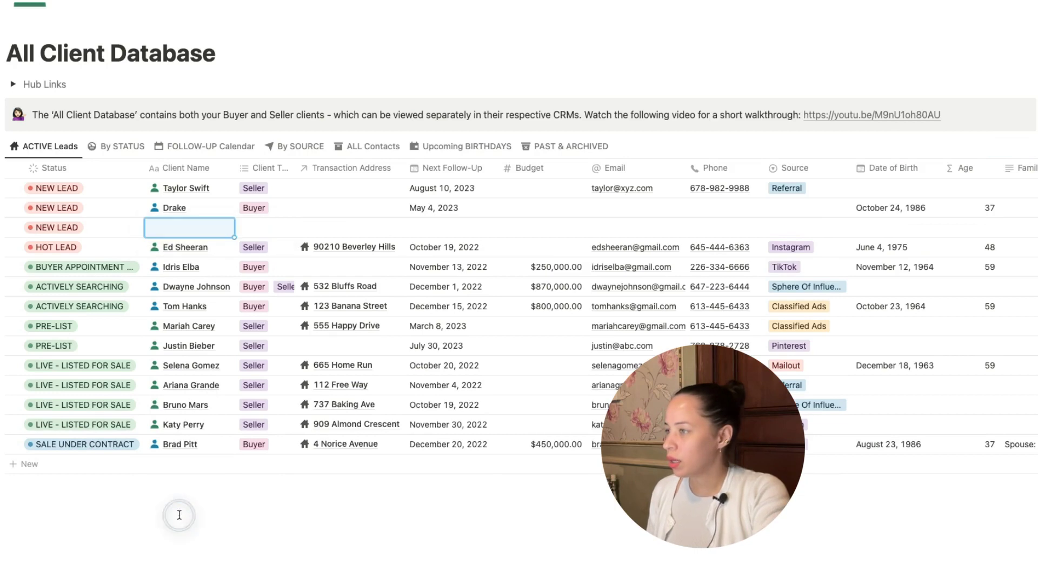
click(210, 228)
text(Dolly)
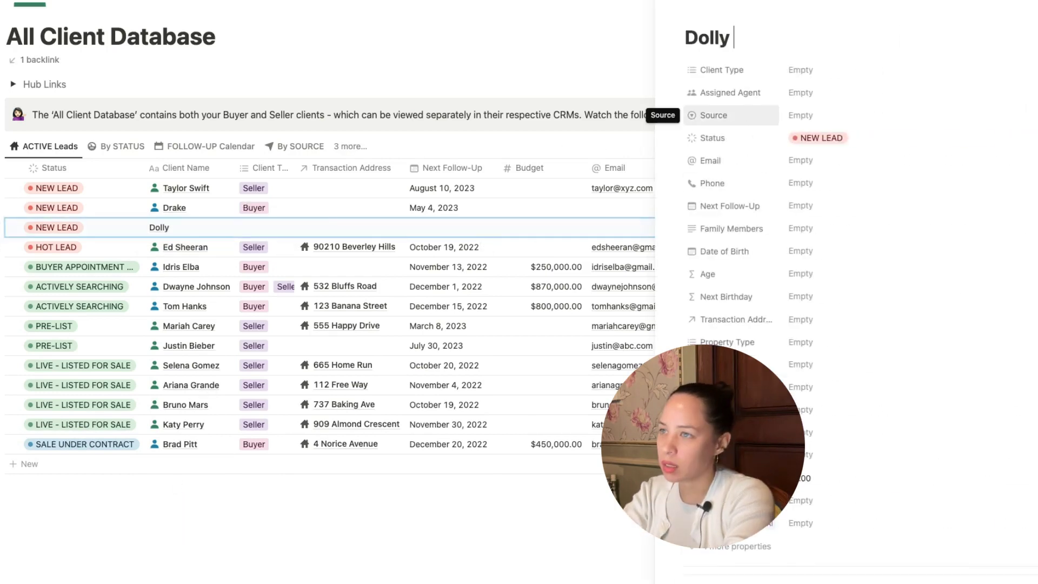
text( Parton)
scroll(839, 200, down, 10)
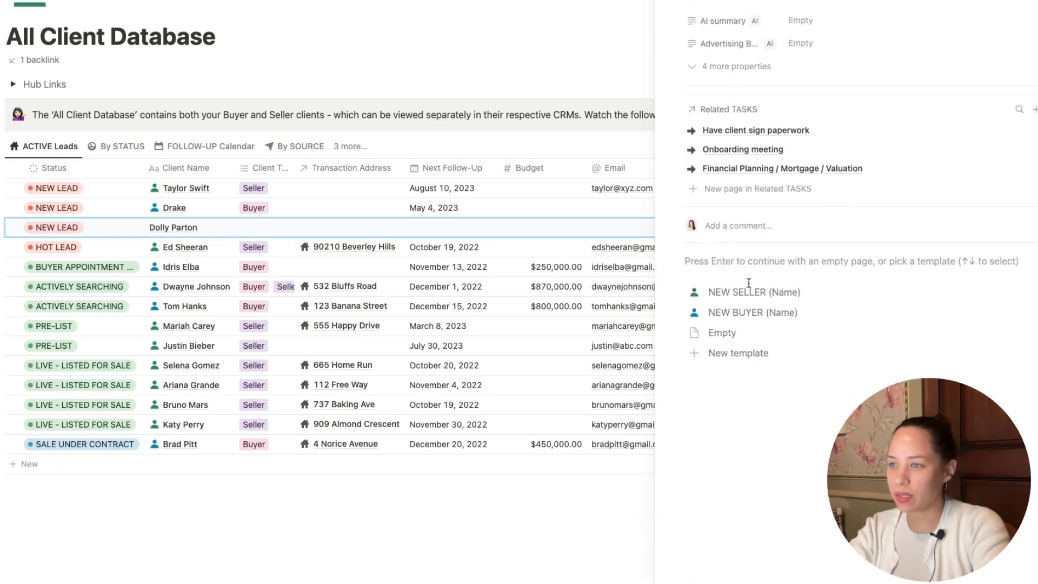
- Restore the template choices and apply the NEW SELLER template to the new client
key(Return)
scroll(778, 271, up, 3)
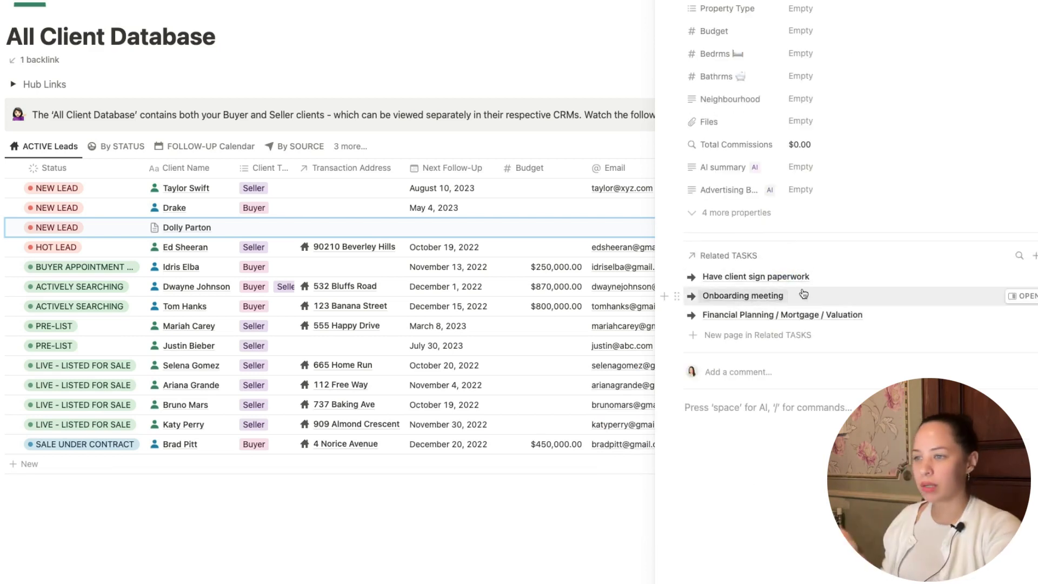
scroll(799, 324, up, 1)
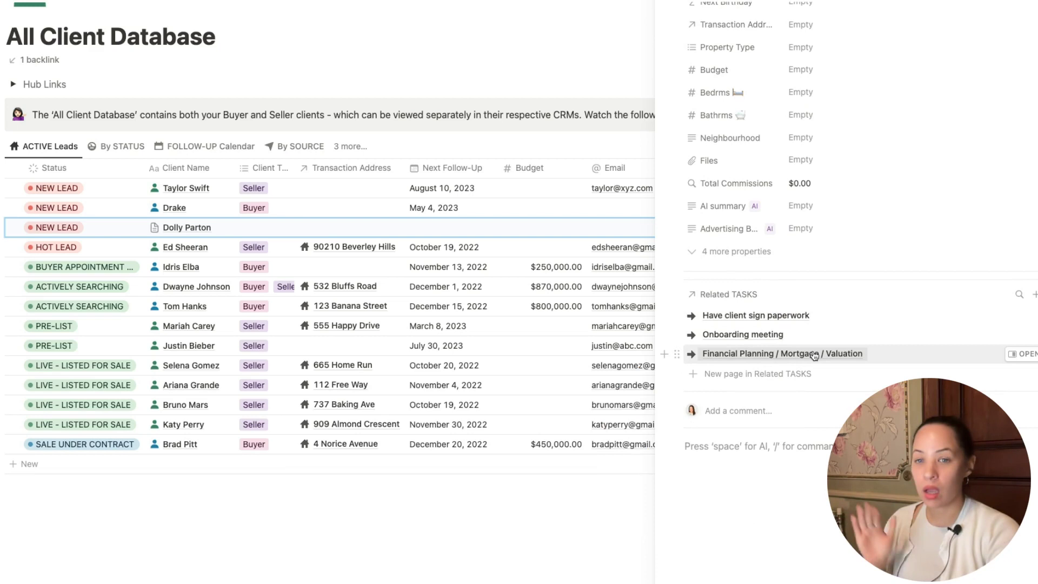
key(ctrl+z)
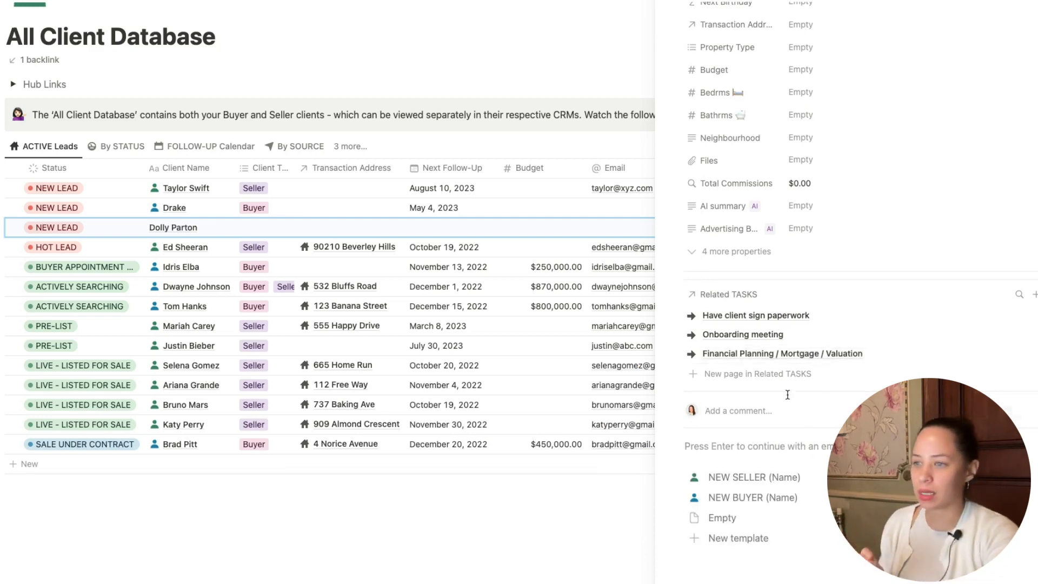
scroll(787, 395, down, 1)
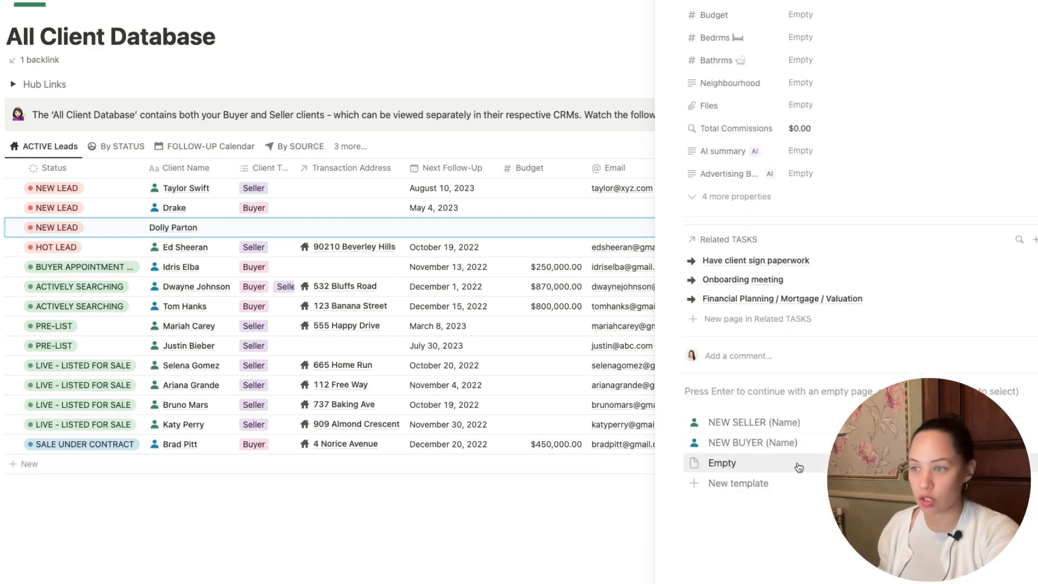
scroll(757, 427, down, 1)
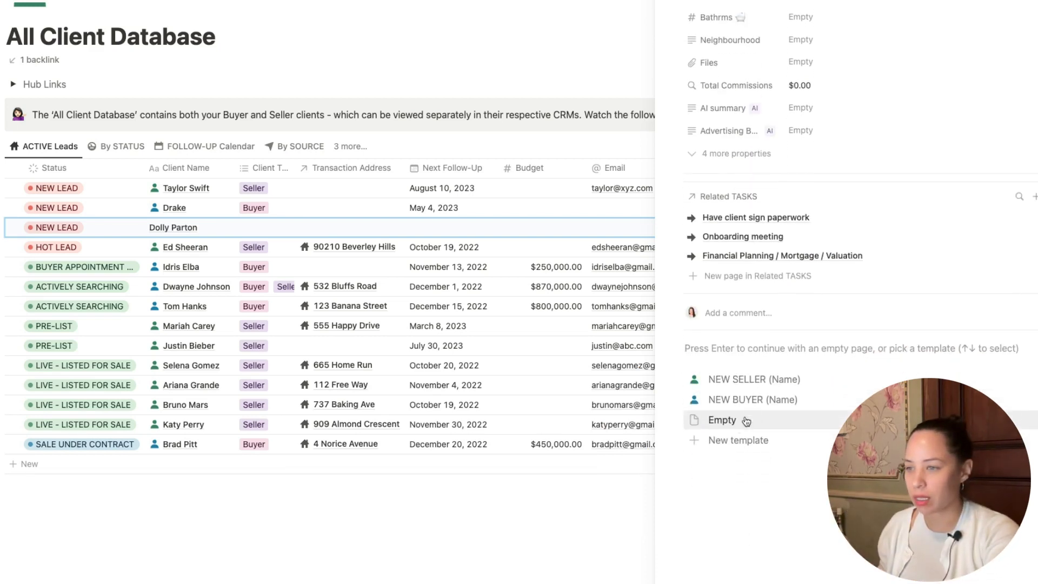
click(739, 382)
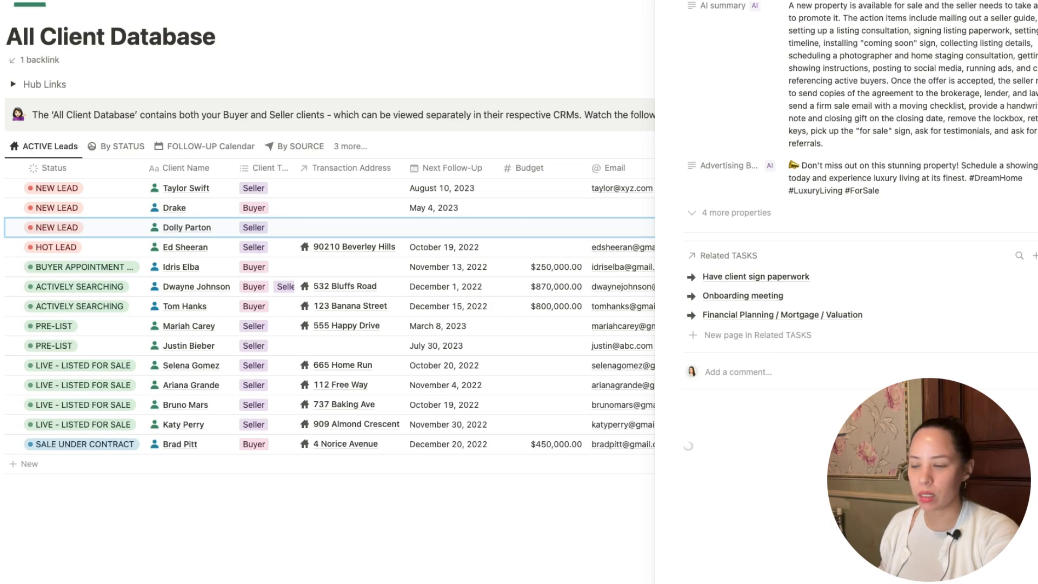
scroll(733, 359, down, 4)
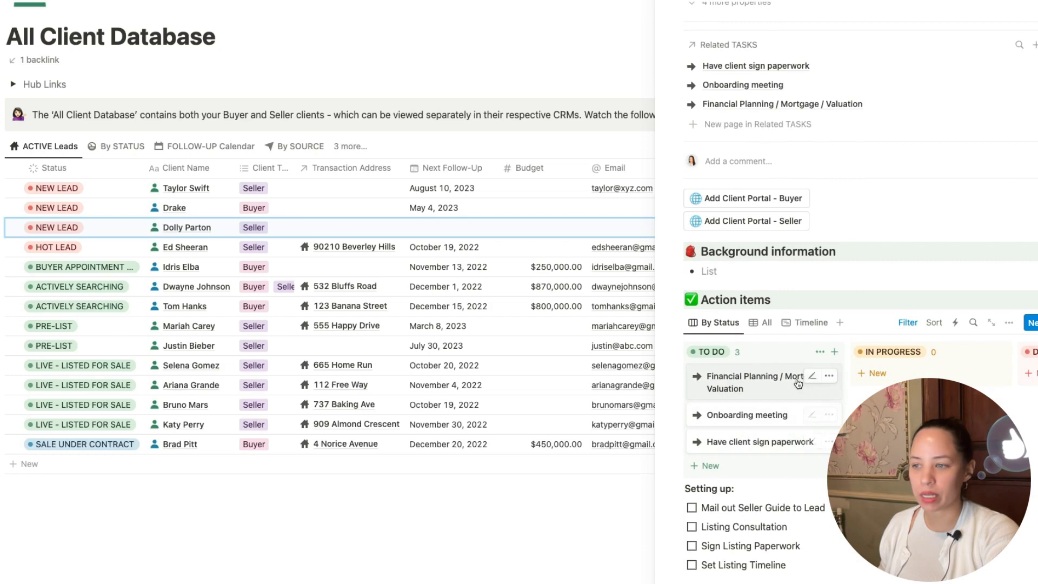
scroll(768, 417, down, 2)
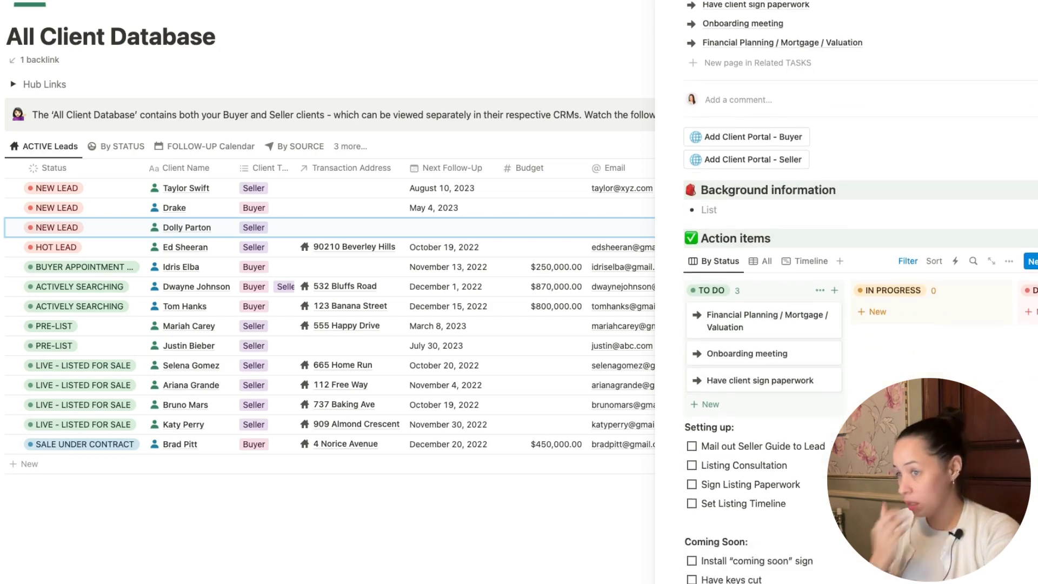
scroll(822, 335, down, 2)
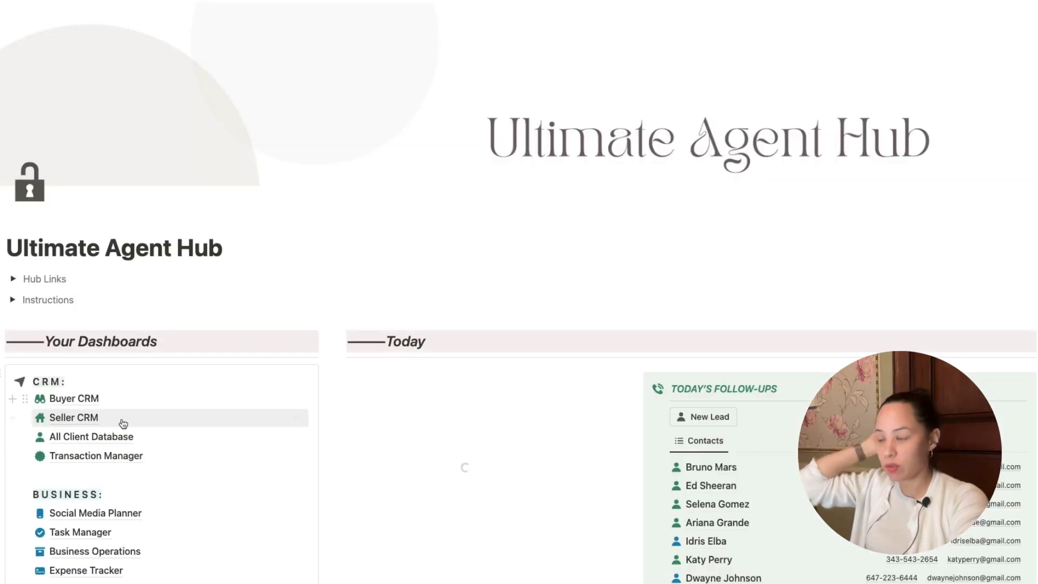
- Open Transaction Manager, peek at a property transaction's details, then close them
scroll(123, 423, down, 1)
click(124, 418)
scroll(123, 378, down, 2)
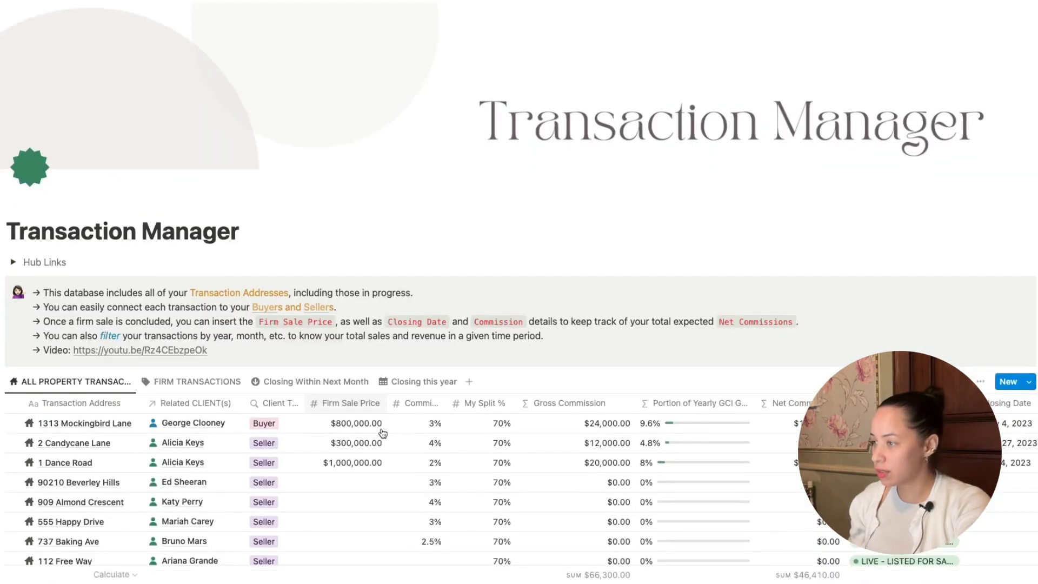
click(121, 350)
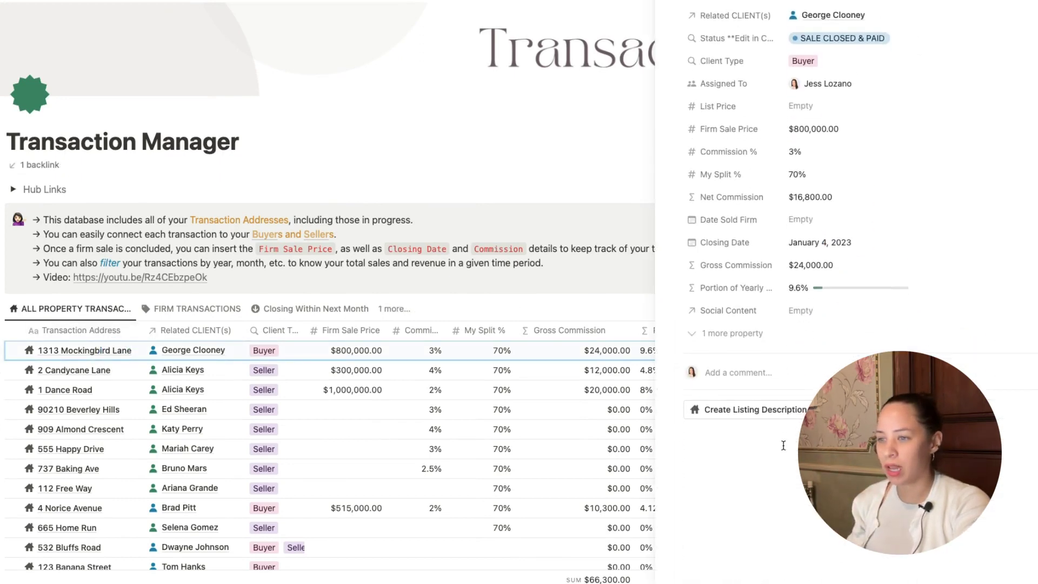
scroll(783, 445, up, 5)
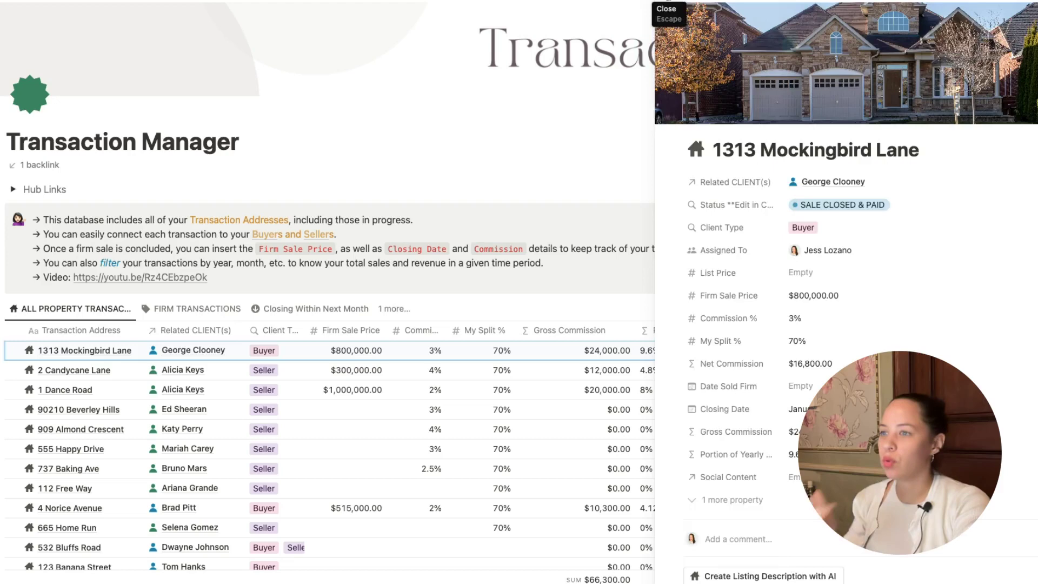
click(669, 8)
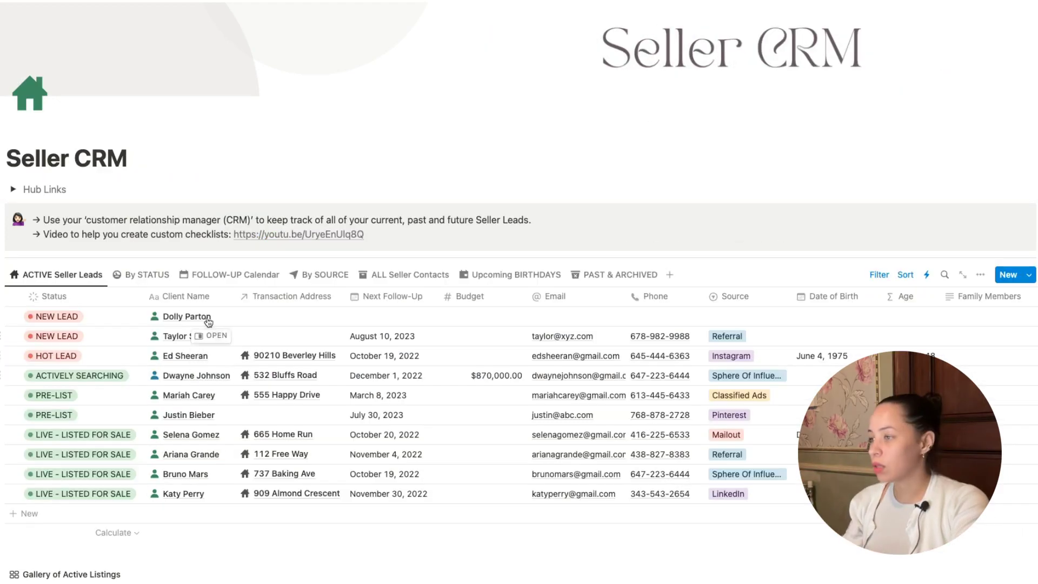
- Open the new seller lead's page from Seller CRM and close it with Escape
click(215, 316)
scroll(693, 461, down, 15)
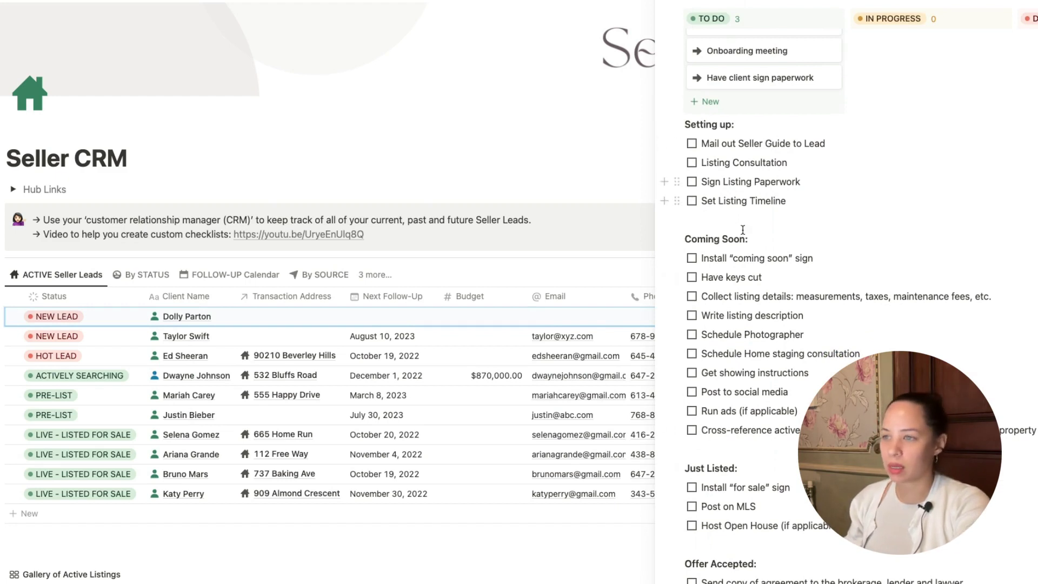
scroll(718, 216, down, 2)
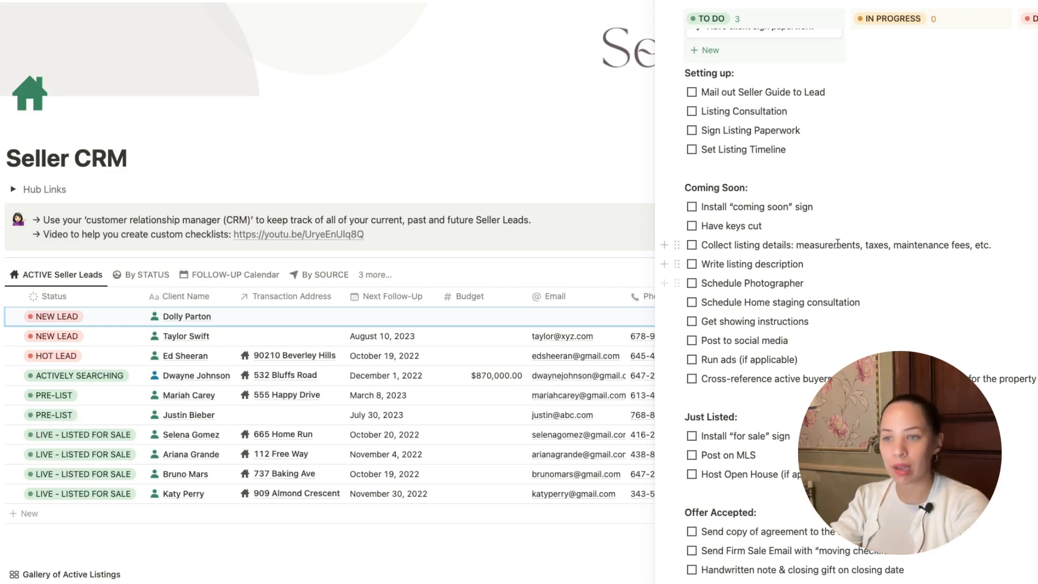
key(Escape)
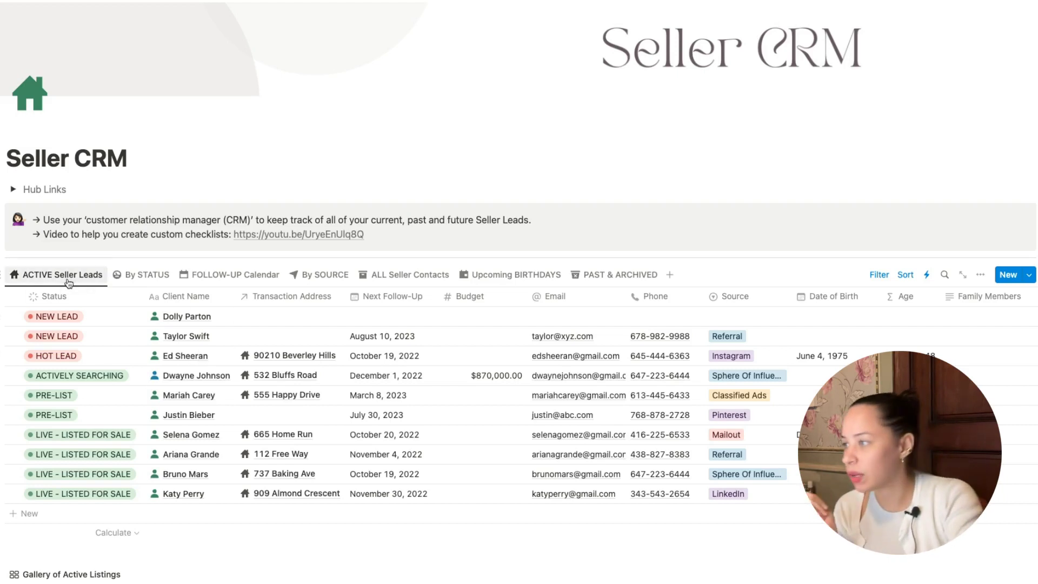
- Review the Status trigger's groups in a draft automation, then show the first client's status options
click(79, 317)
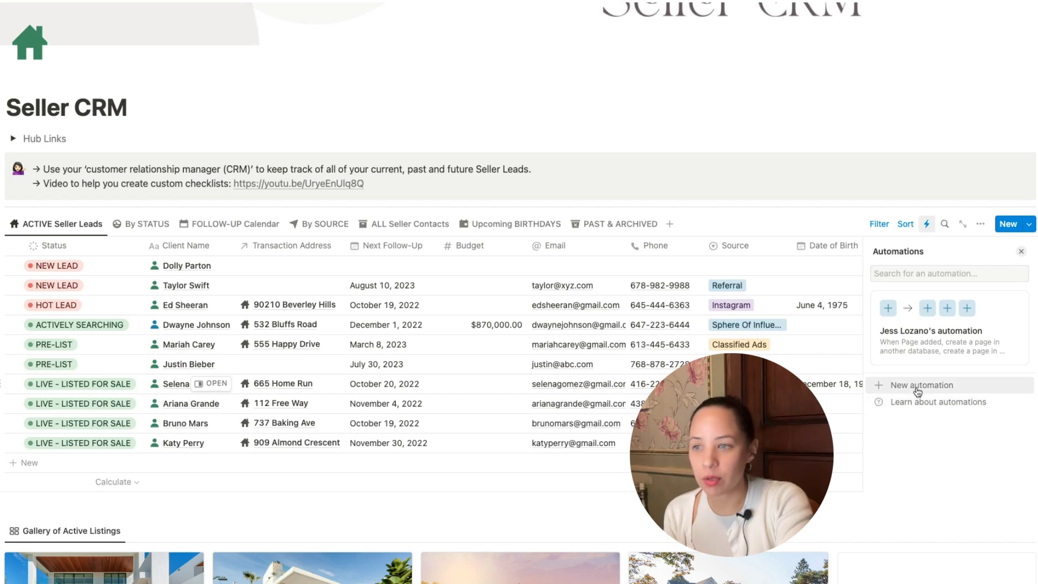
click(917, 387)
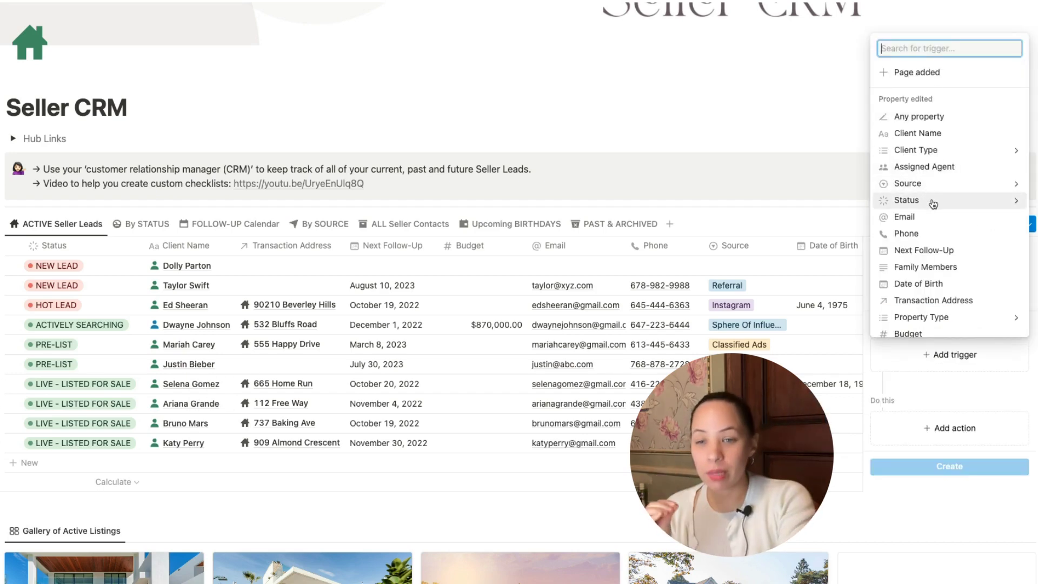
click(932, 204)
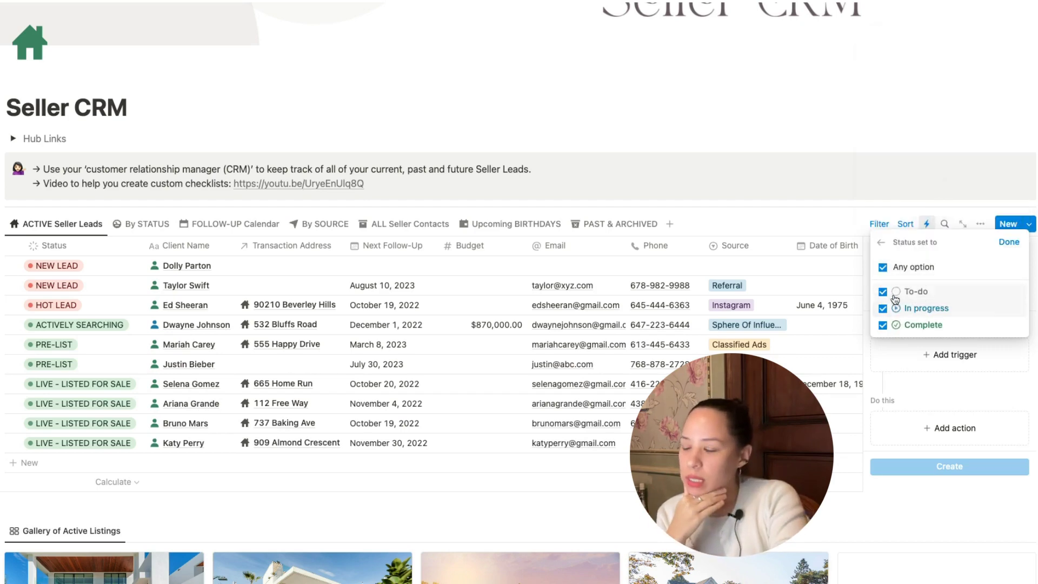
click(57, 265)
click(57, 265)
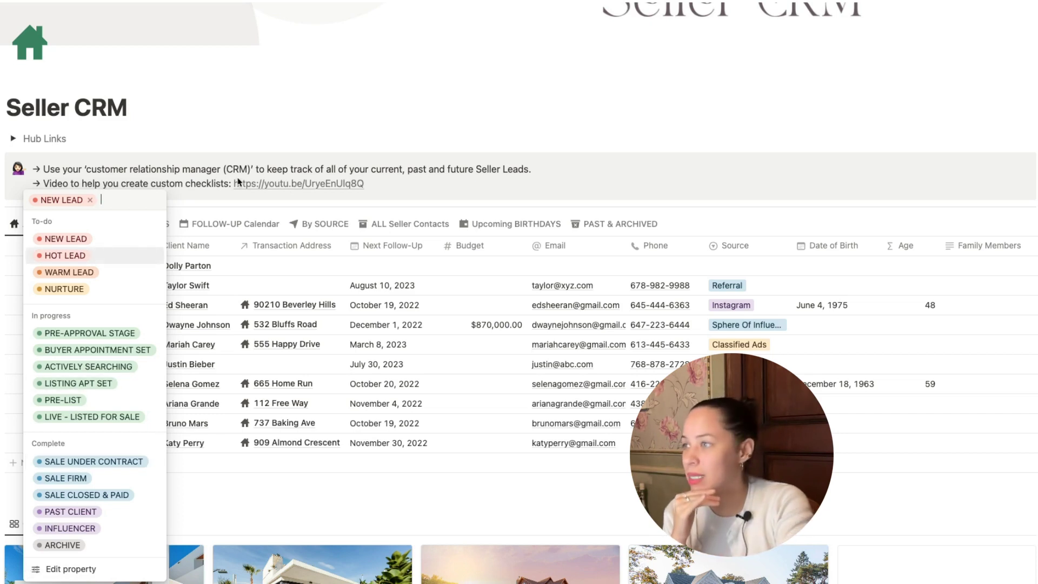
- Close the status list and automation panel, then briefly recheck the first client's status options
key(Escape)
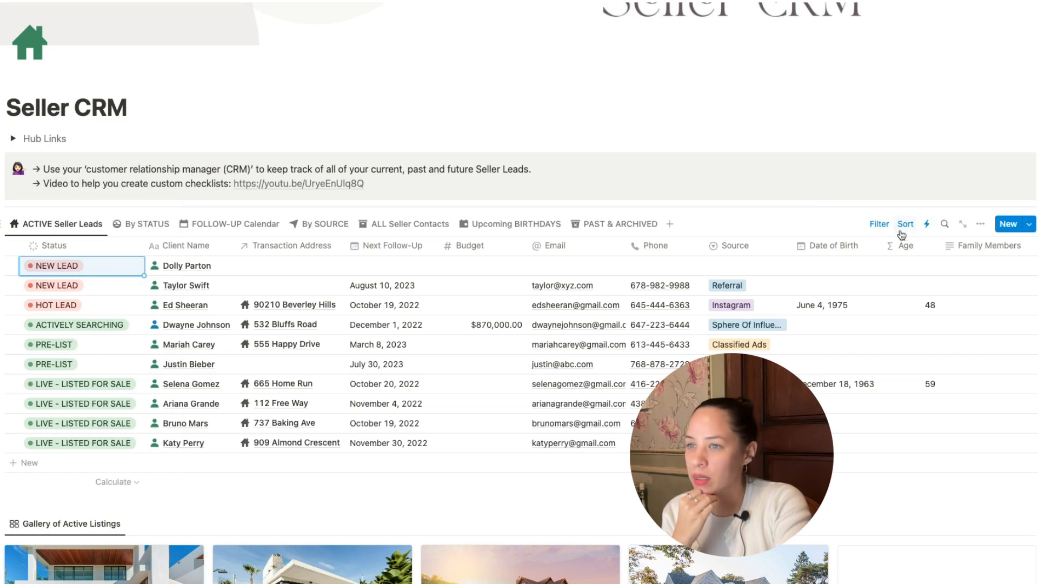
click(926, 224)
key(Escape)
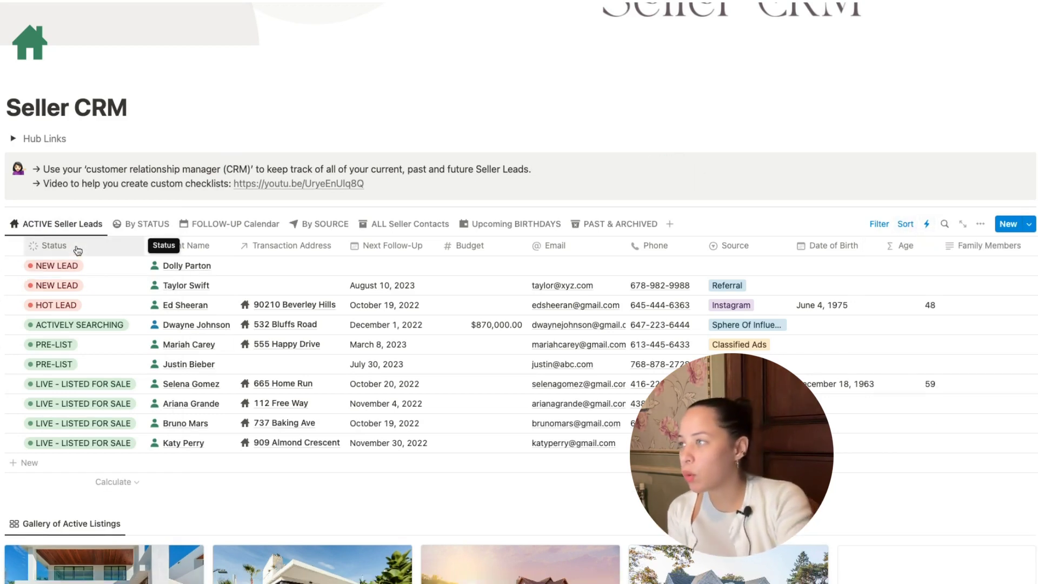
scroll(519, 324, down, 2)
click(57, 198)
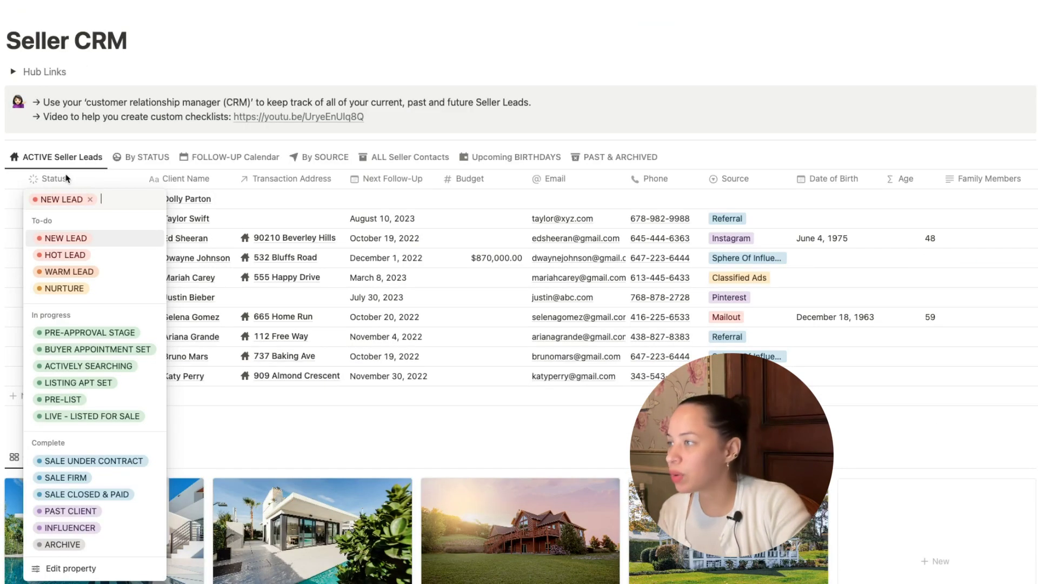
key(Escape)
- Inspect the Status property's settings and available property types, then close them
click(54, 178)
click(71, 225)
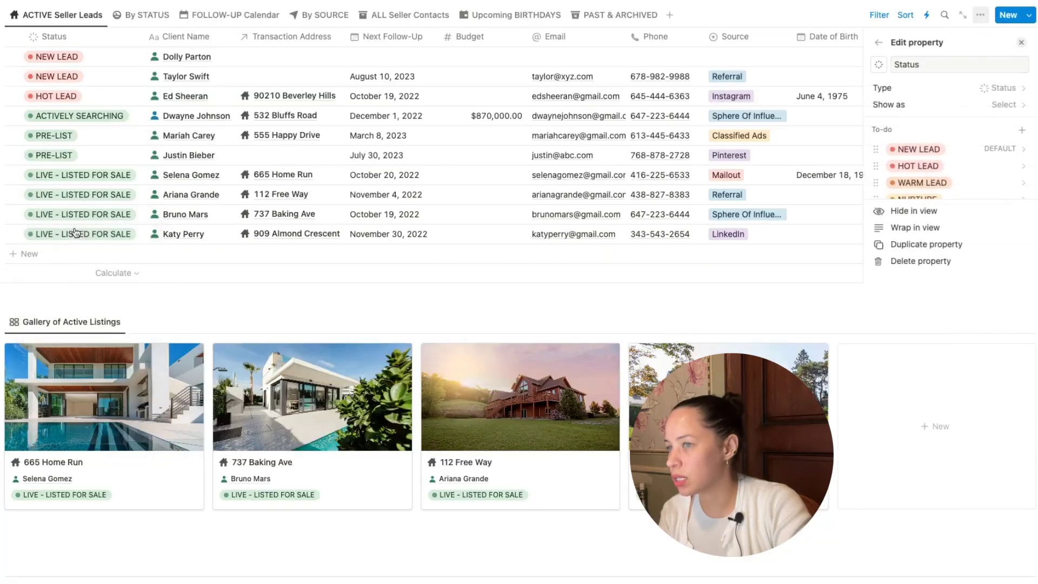
click(951, 86)
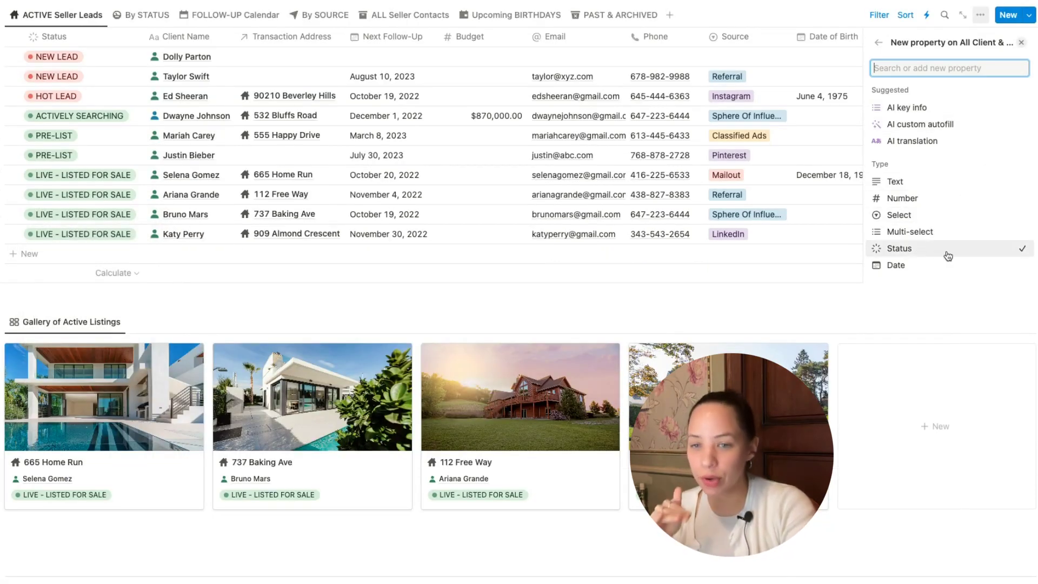
click(667, 298)
- Open the ACTIVELY SEARCHING client's status list and close it unchanged
scroll(667, 299, up, 3)
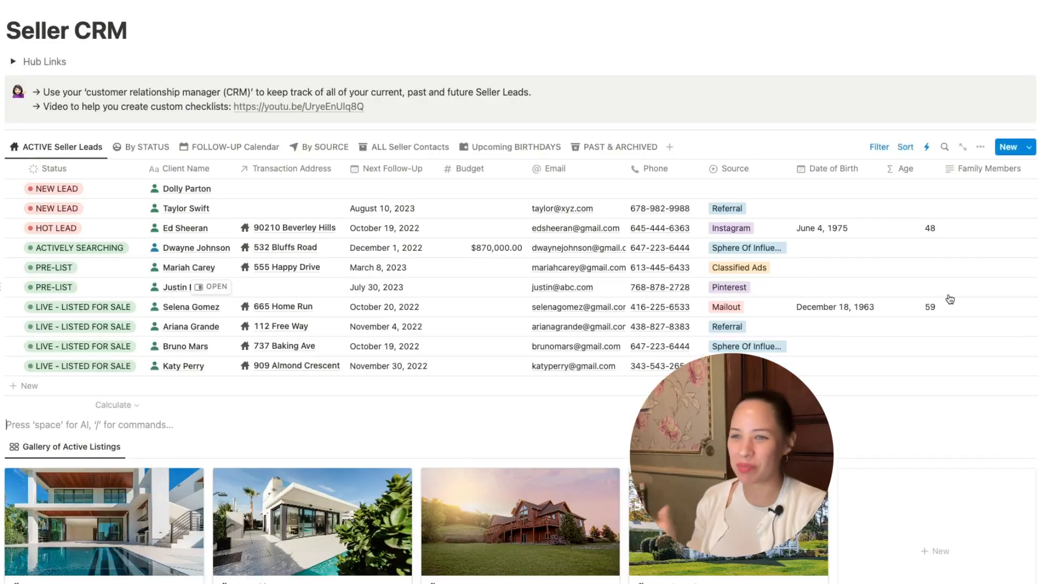
scroll(886, 297, up, 2)
scroll(919, 299, right, 2)
scroll(950, 299, left, 2)
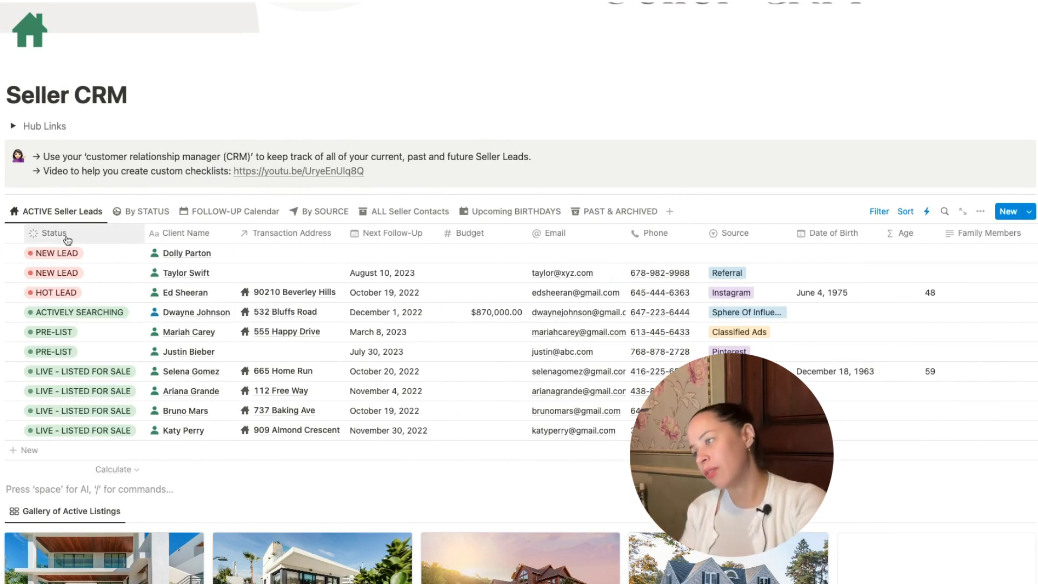
click(81, 312)
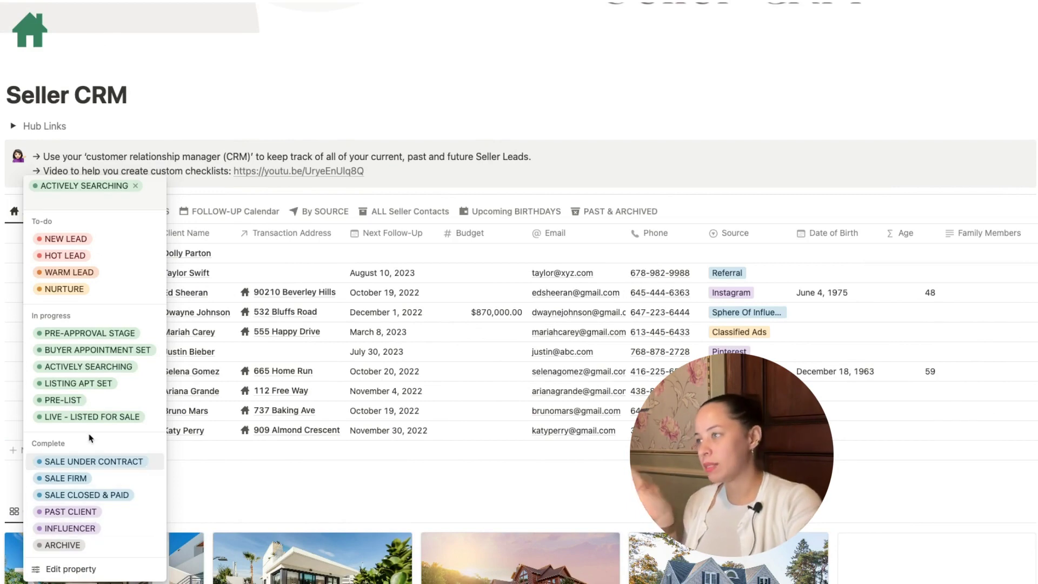
click(189, 155)
scroll(206, 156, down, 1)
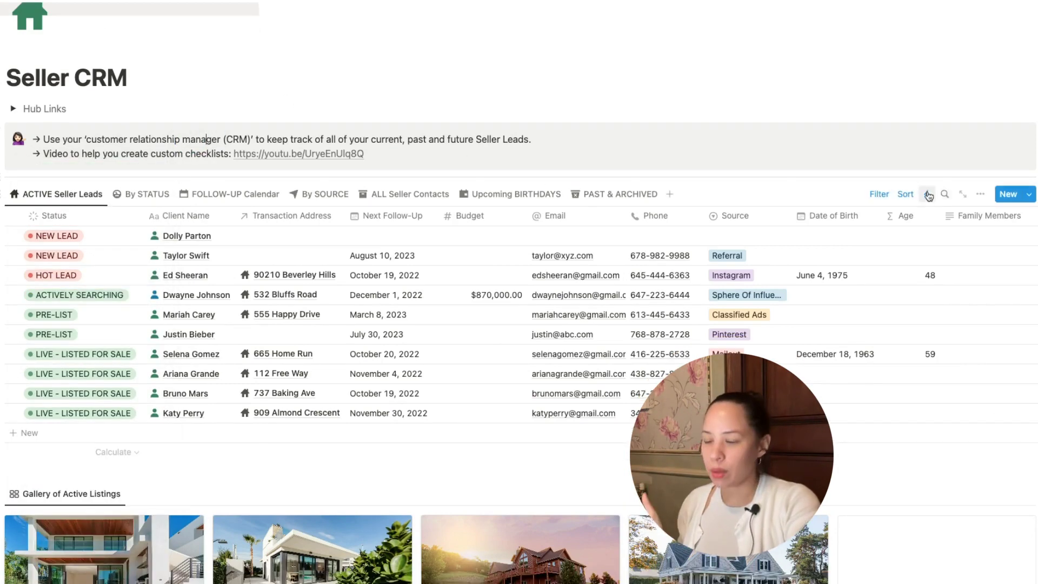
- Create a new database automation triggered only when a client's Status becomes Complete
click(925, 193)
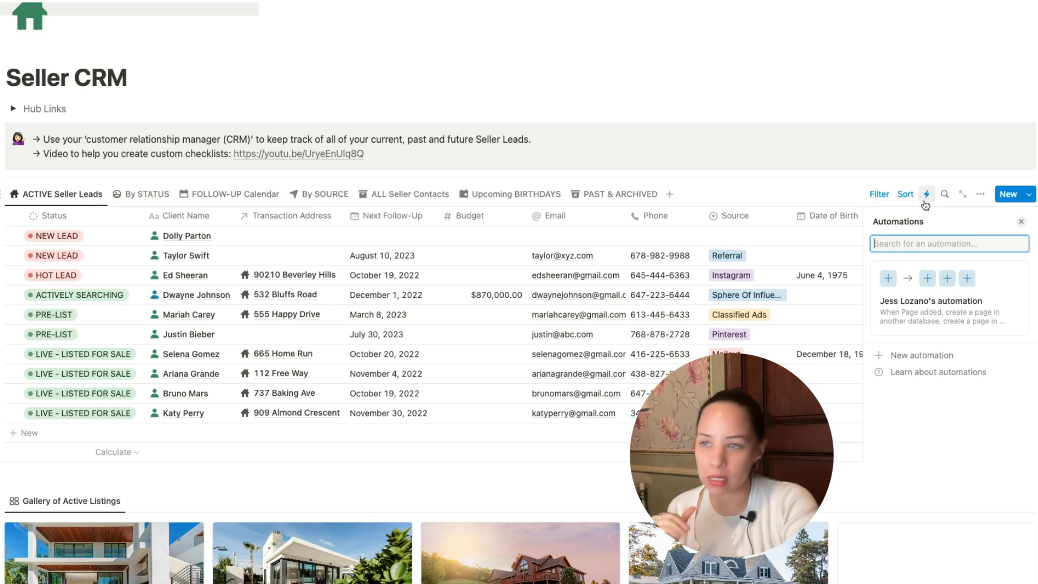
click(908, 357)
click(940, 325)
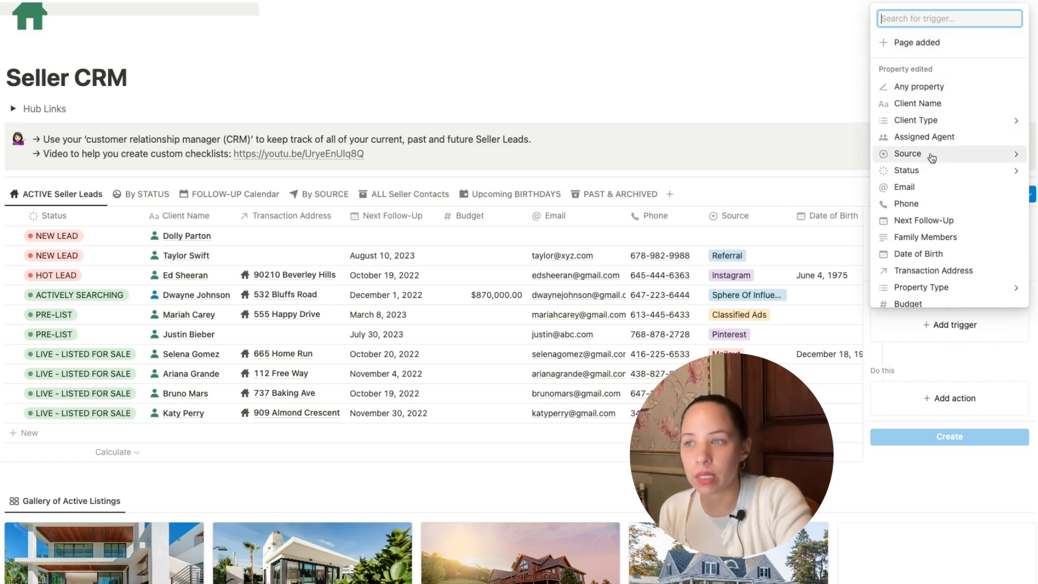
click(918, 172)
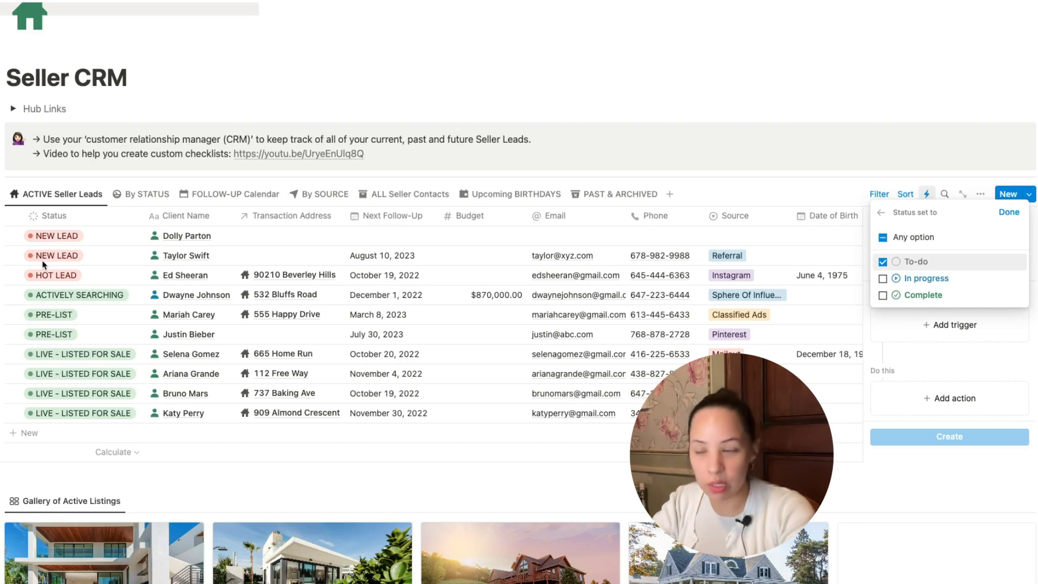
click(882, 262)
click(882, 296)
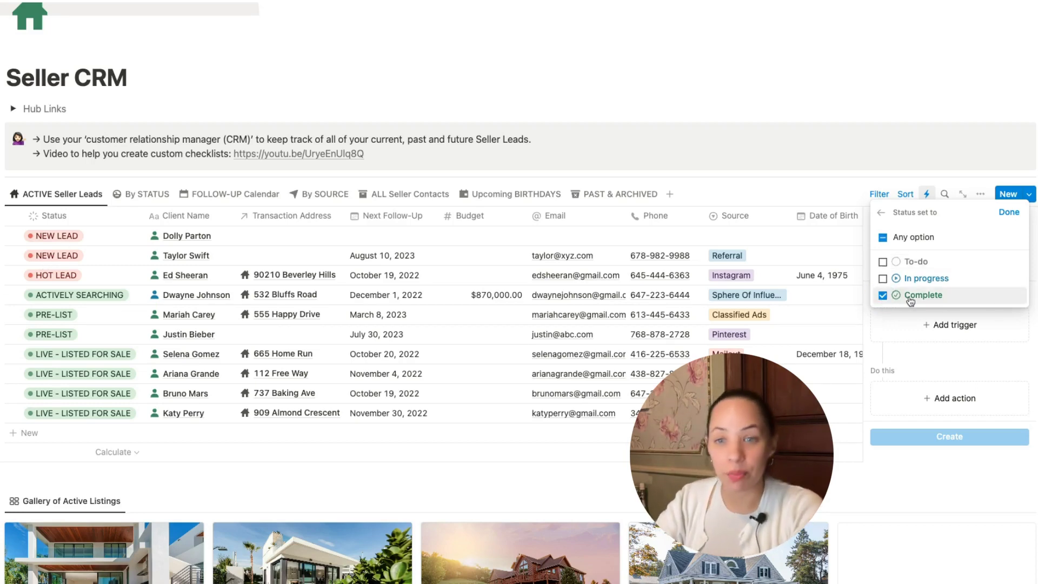
click(982, 342)
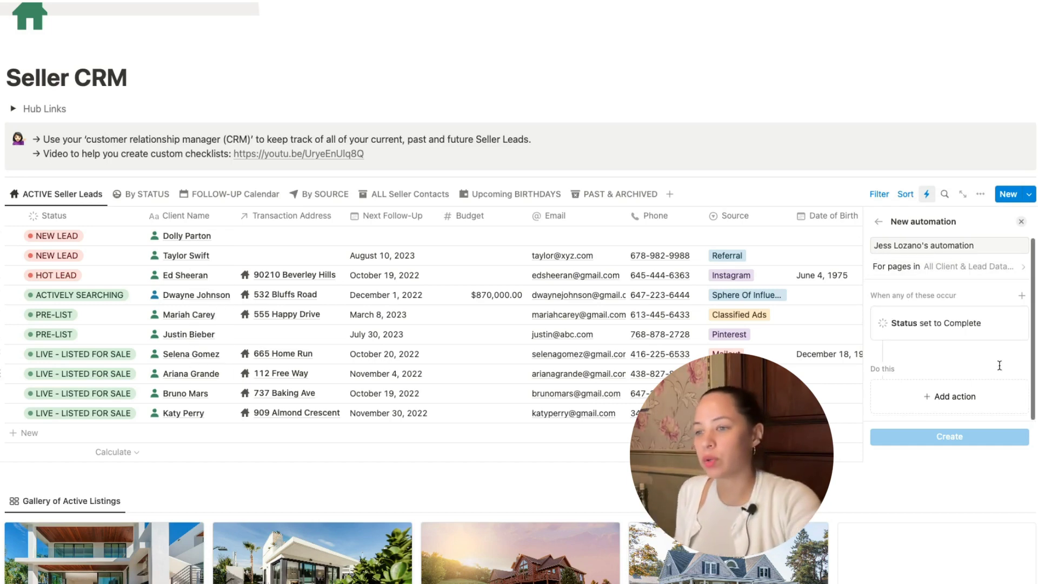
- Add an action creating a Task List Database page whose Related CLIENT is this client page
click(958, 398)
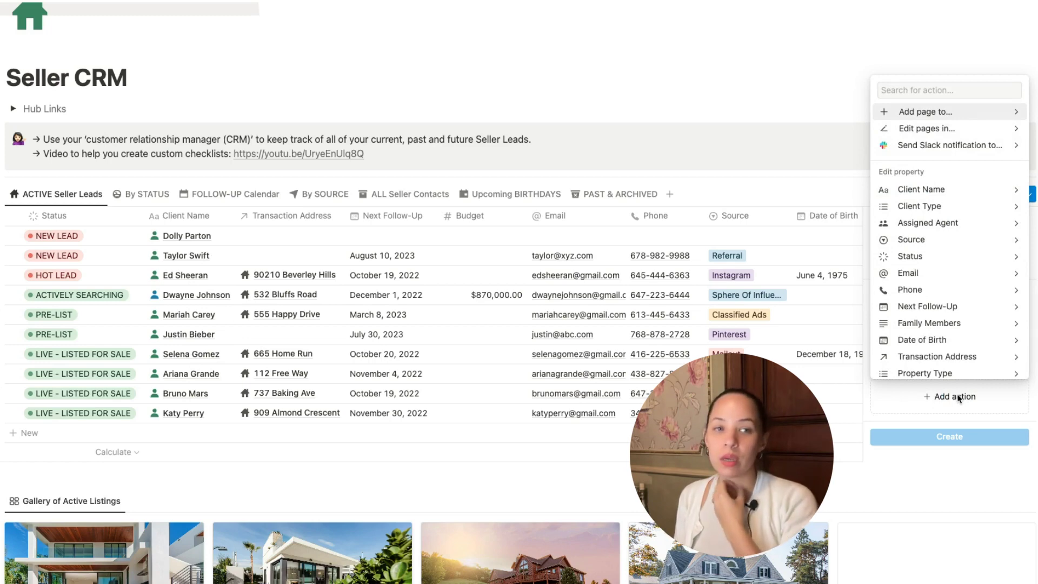
click(930, 115)
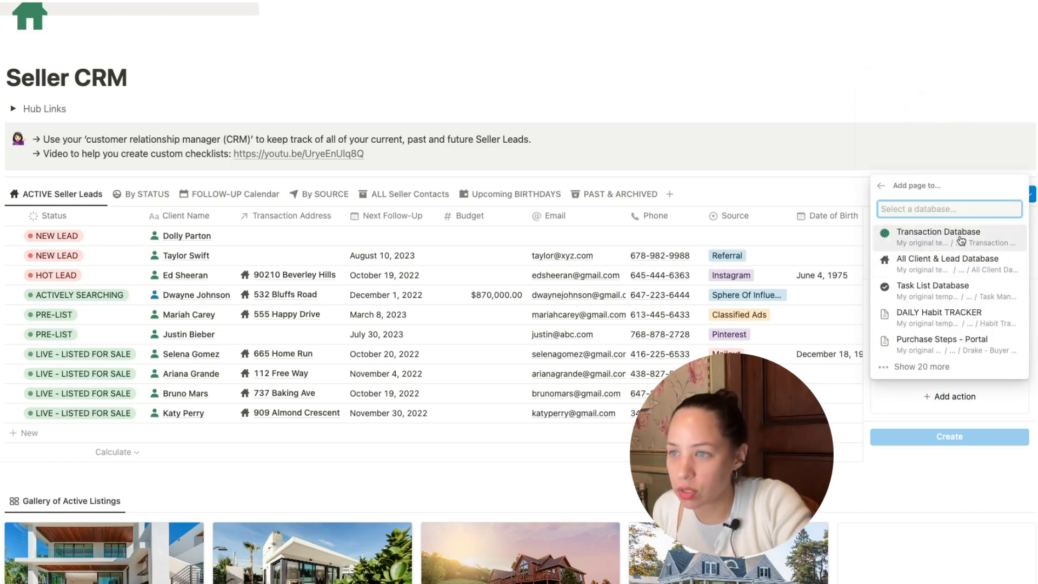
click(935, 295)
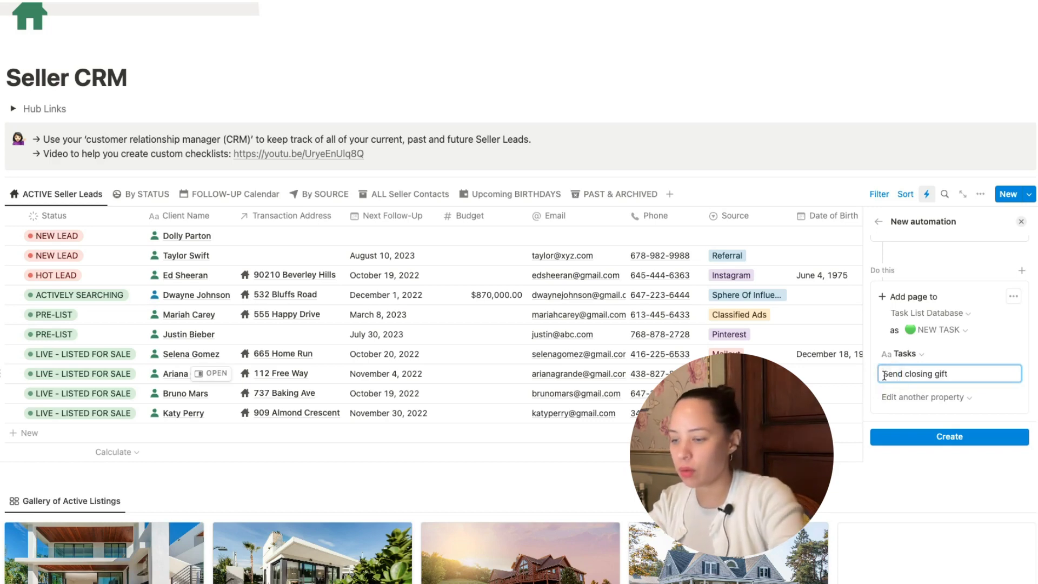
click(922, 396)
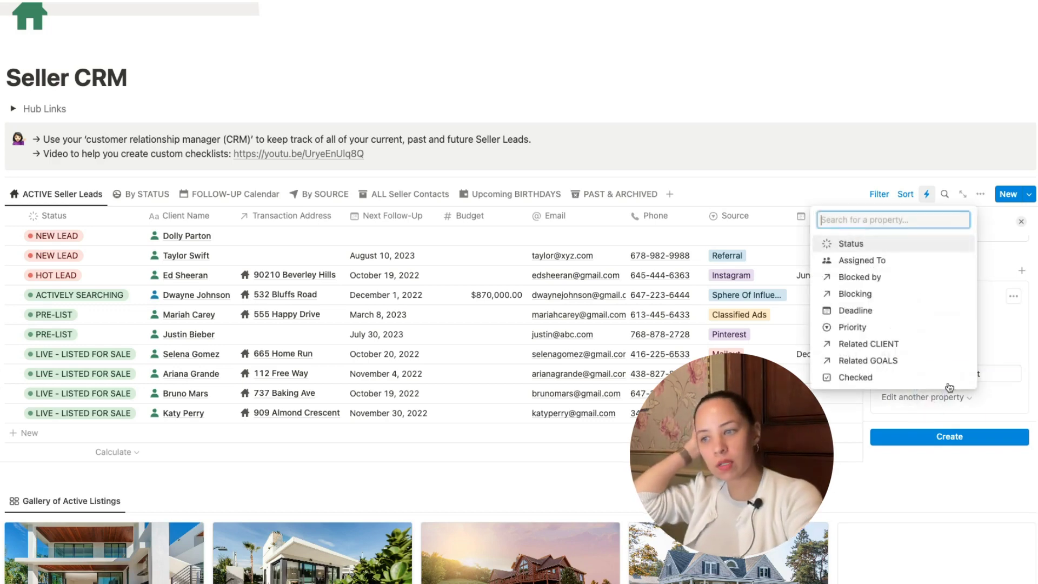
click(877, 351)
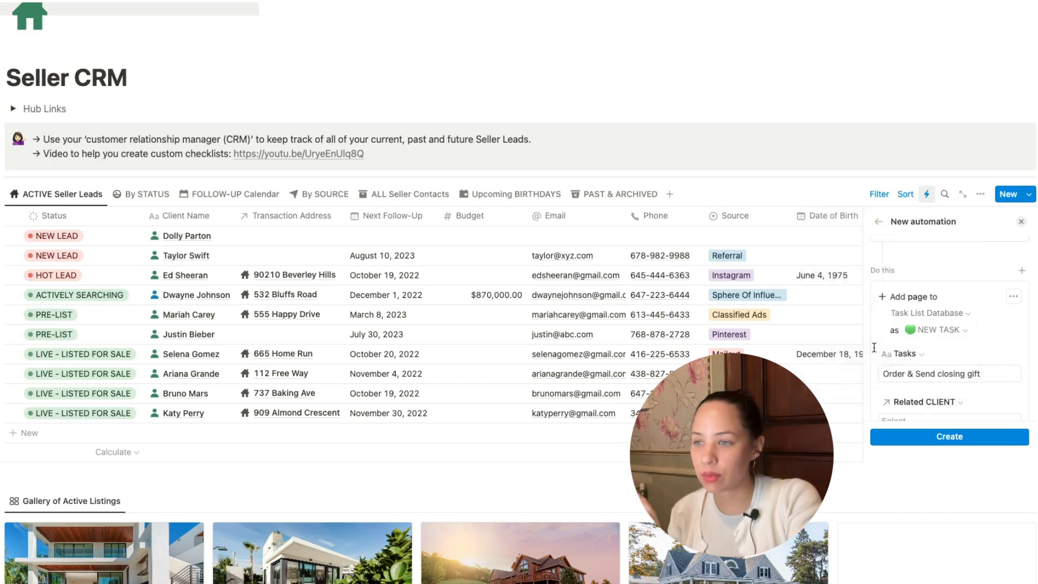
click(925, 380)
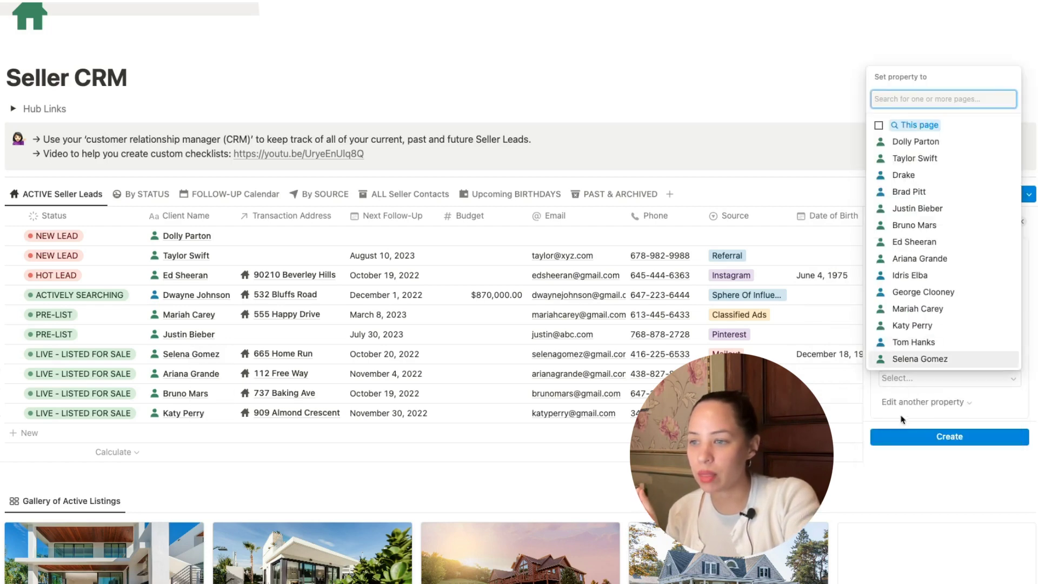
click(918, 125)
click(947, 421)
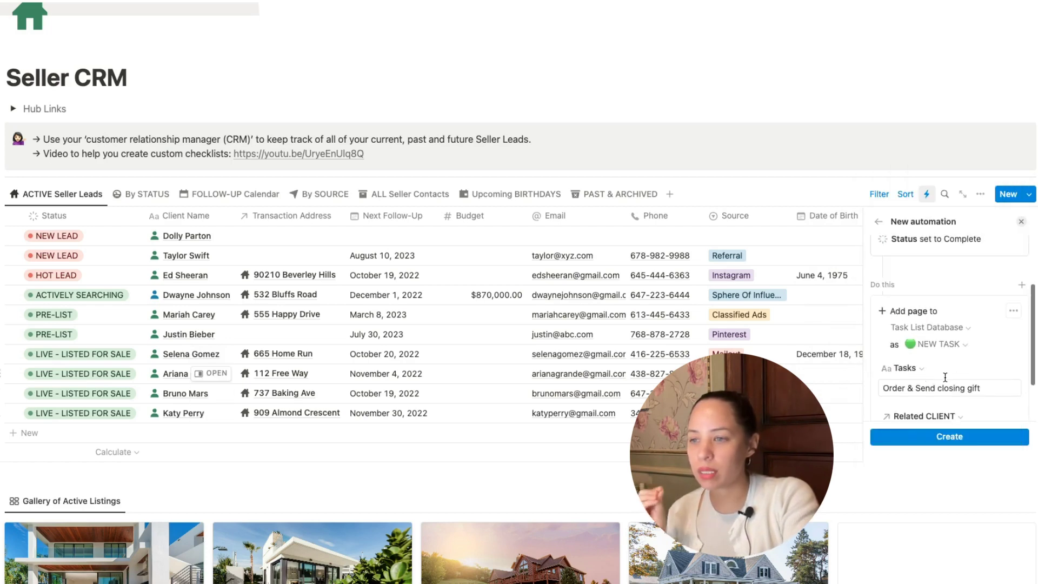
scroll(967, 281, up, 3)
scroll(976, 273, down, 4)
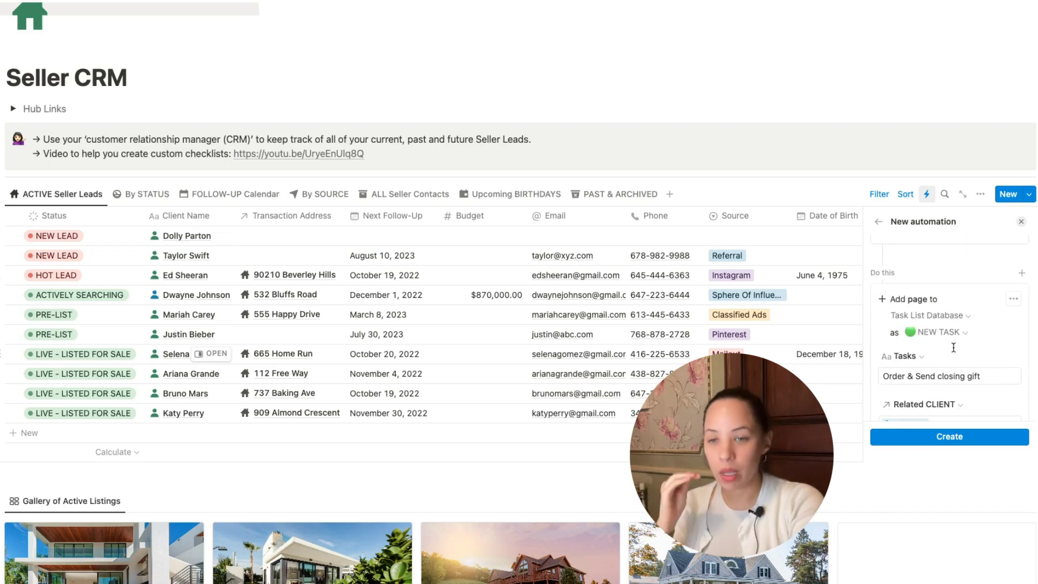
scroll(953, 348, up, 1)
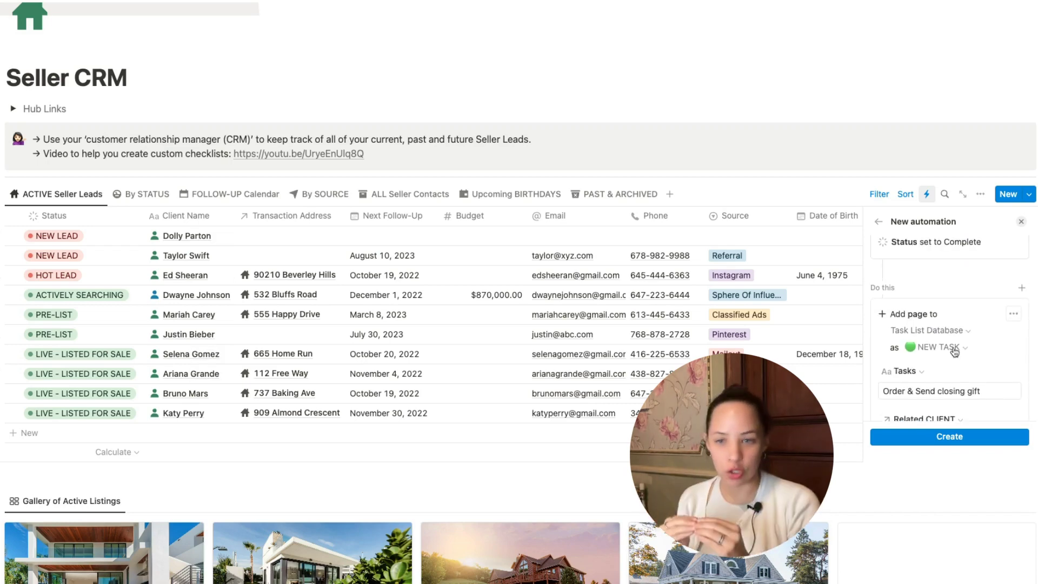
scroll(955, 352, down, 2)
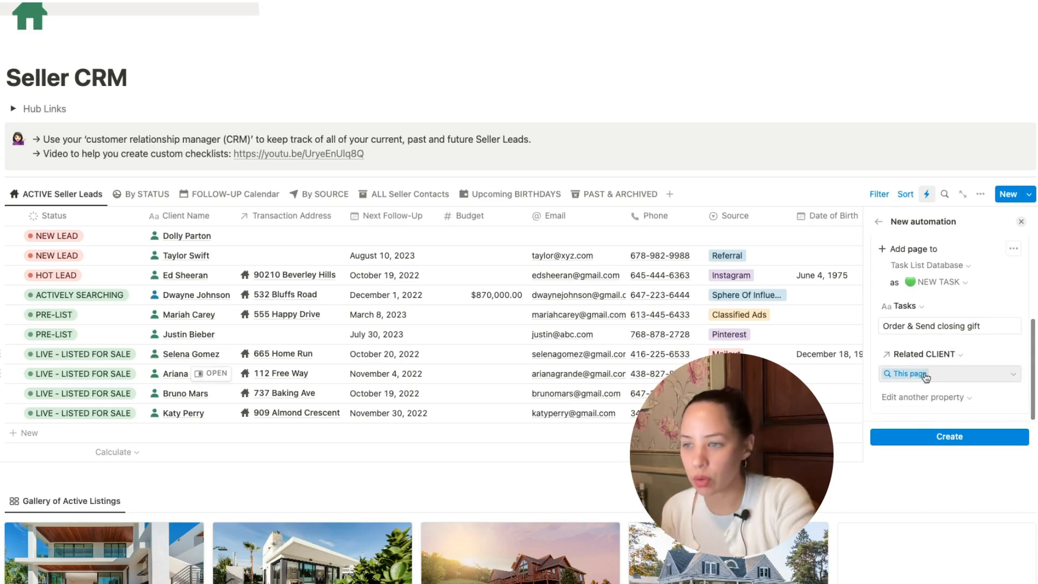
- Set the new task's Status to TO DO
click(926, 397)
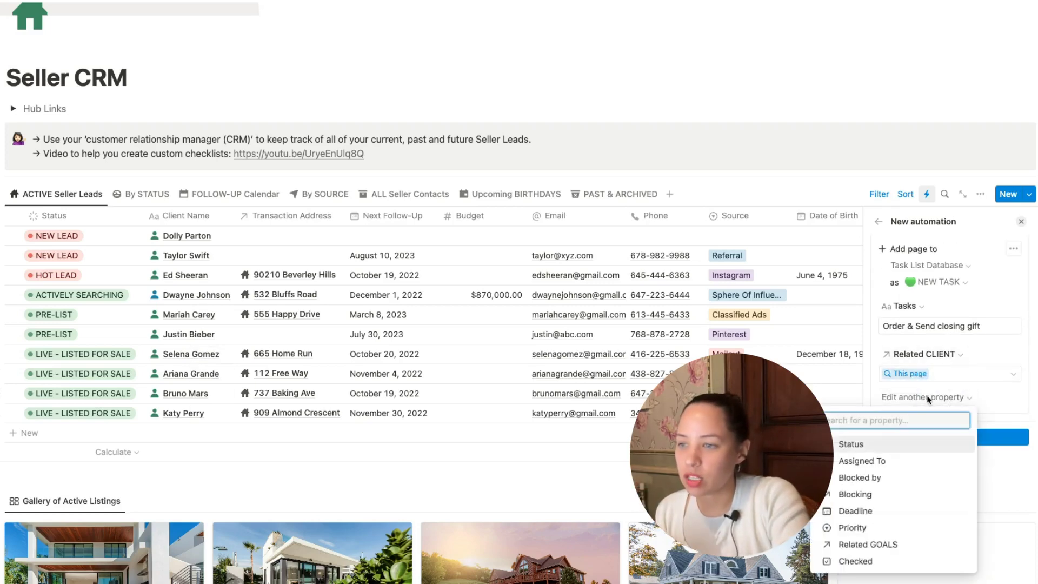
click(876, 446)
scroll(935, 373, down, 1)
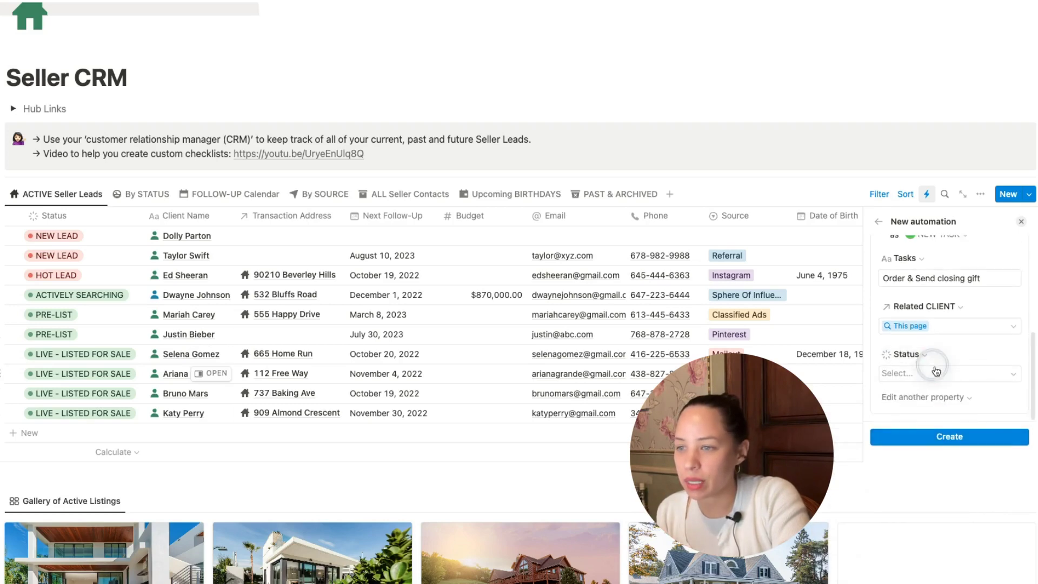
click(935, 371)
click(889, 454)
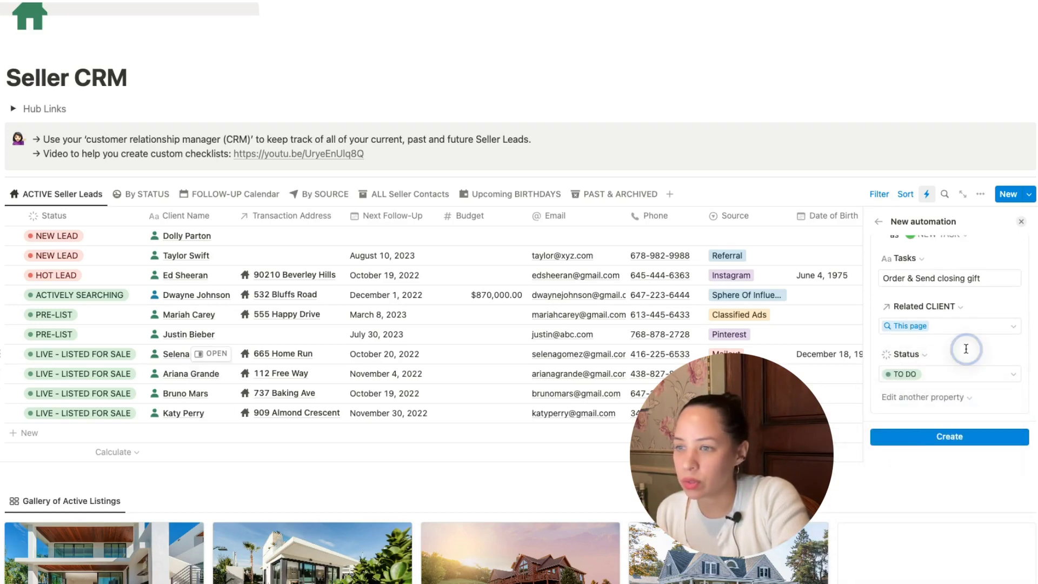
- Add an Assigned To property to the new task, leaving it unassigned
click(927, 397)
click(892, 445)
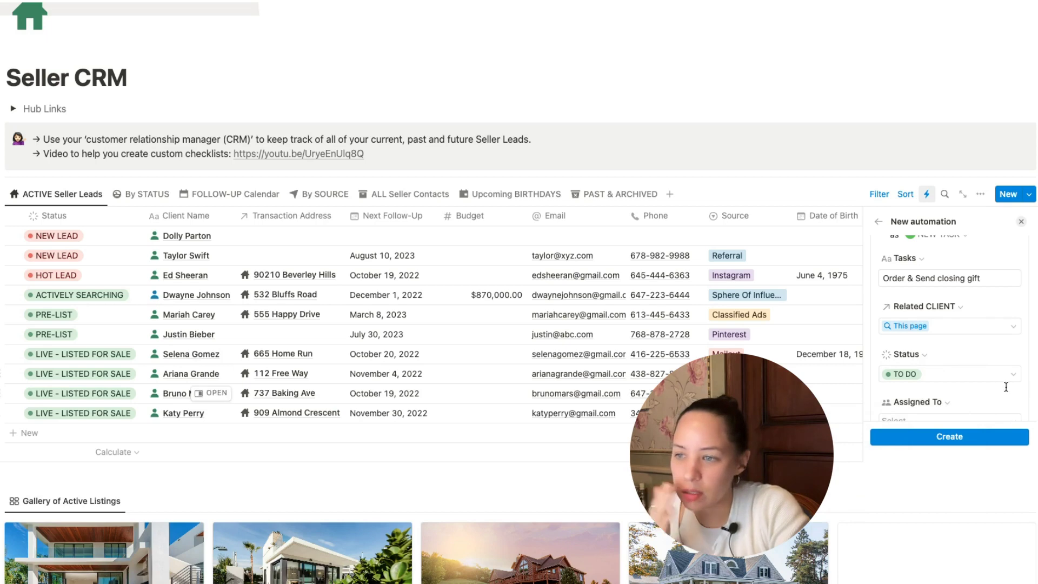
scroll(943, 399, down, 1)
click(945, 372)
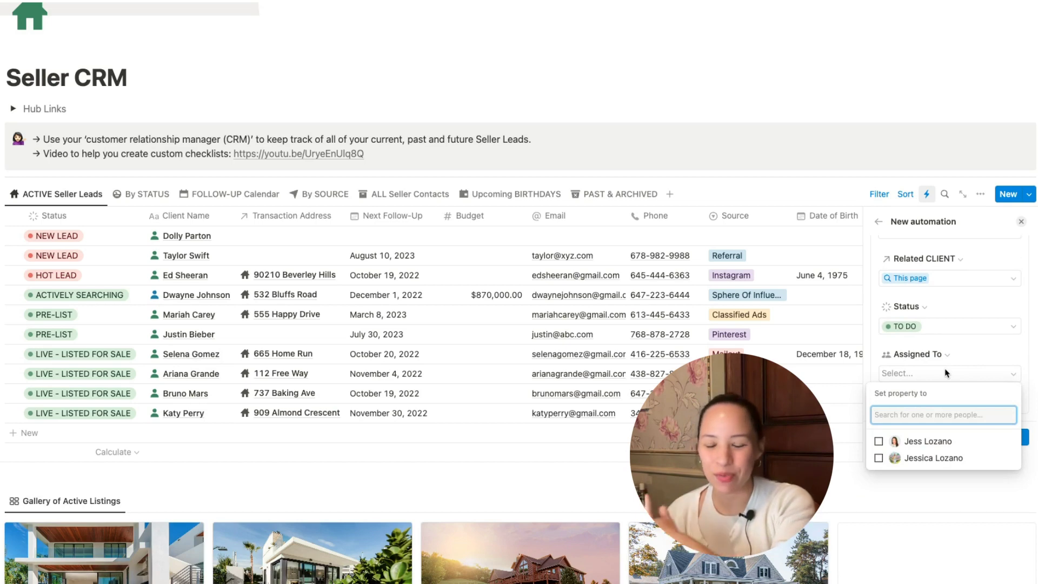
click(979, 352)
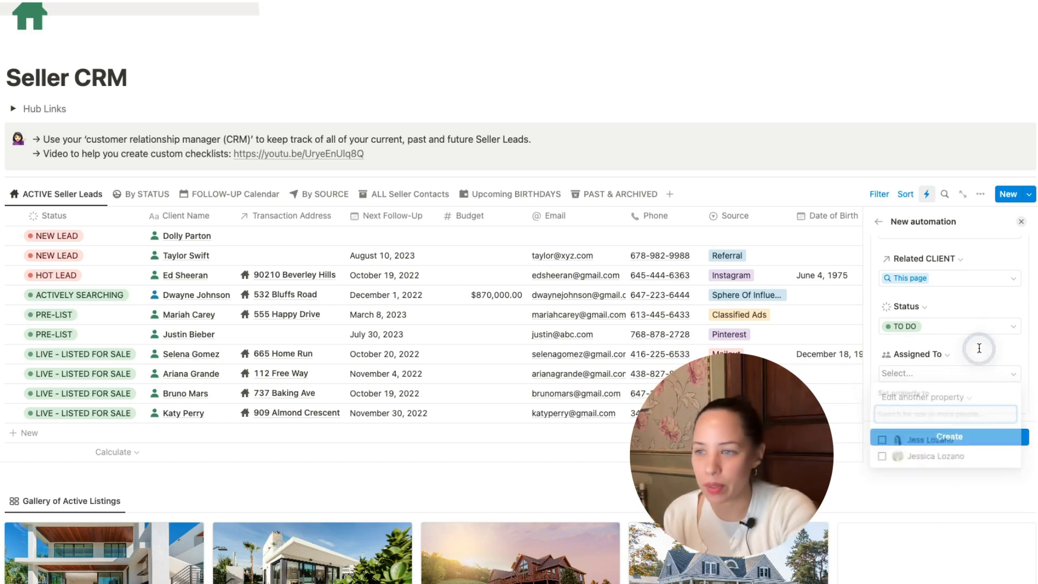
click(943, 374)
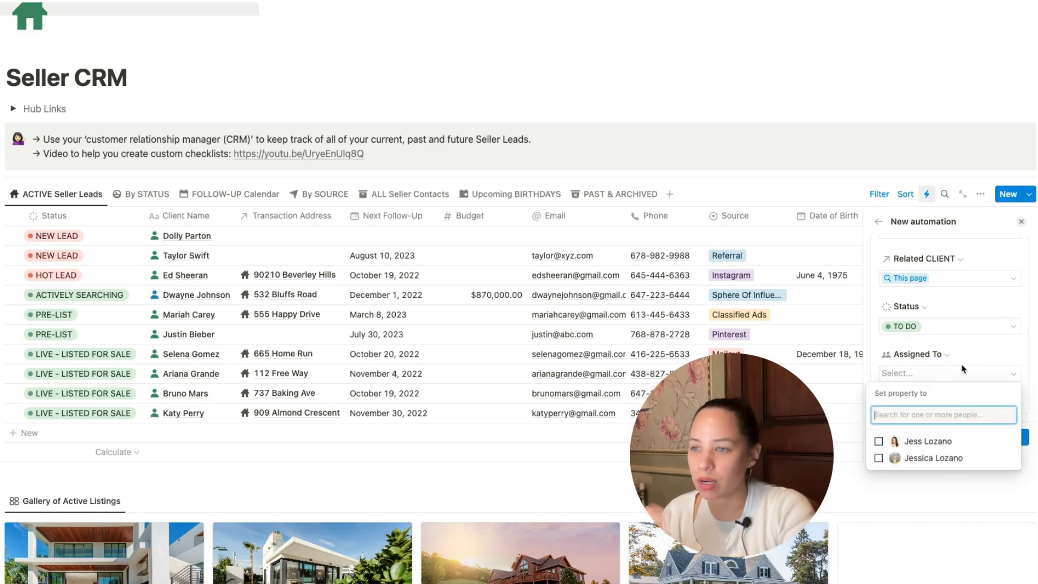
click(944, 353)
click(945, 354)
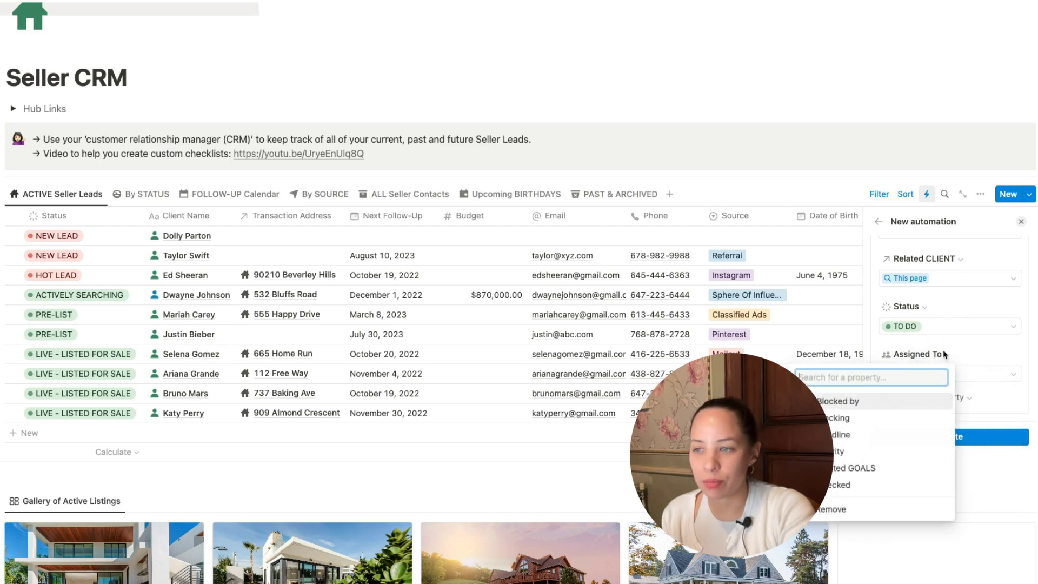
click(972, 353)
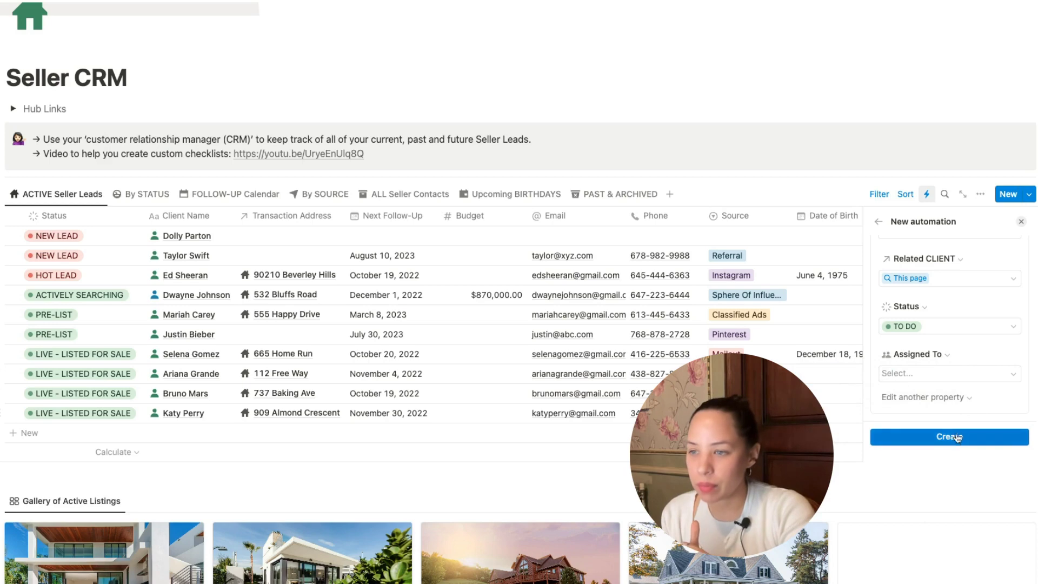
- Add a second action creating a Task List Database page named 'Send closing instructions'
scroll(959, 331, up, 3)
scroll(956, 357, down, 1)
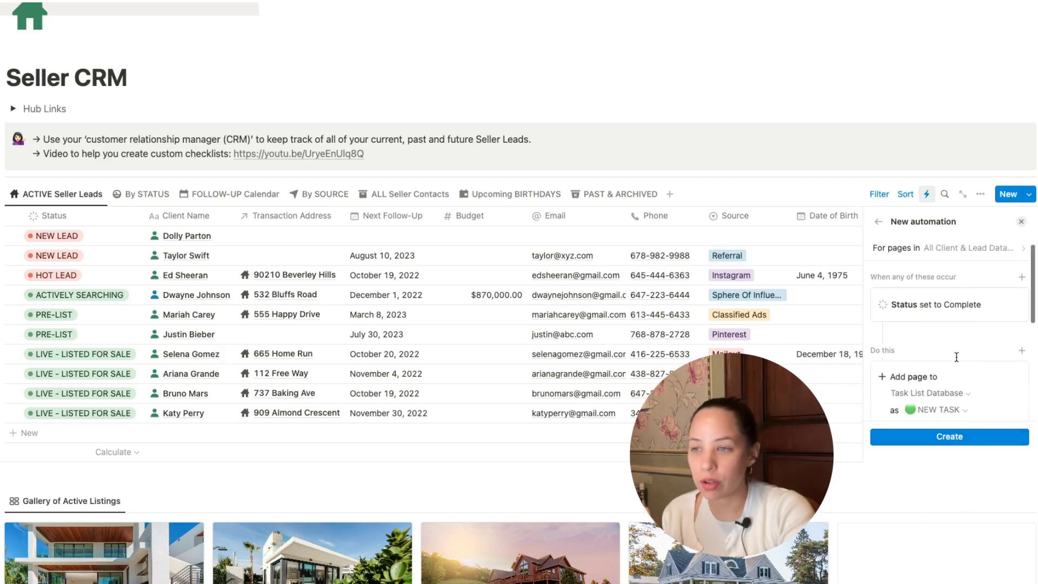
click(1021, 350)
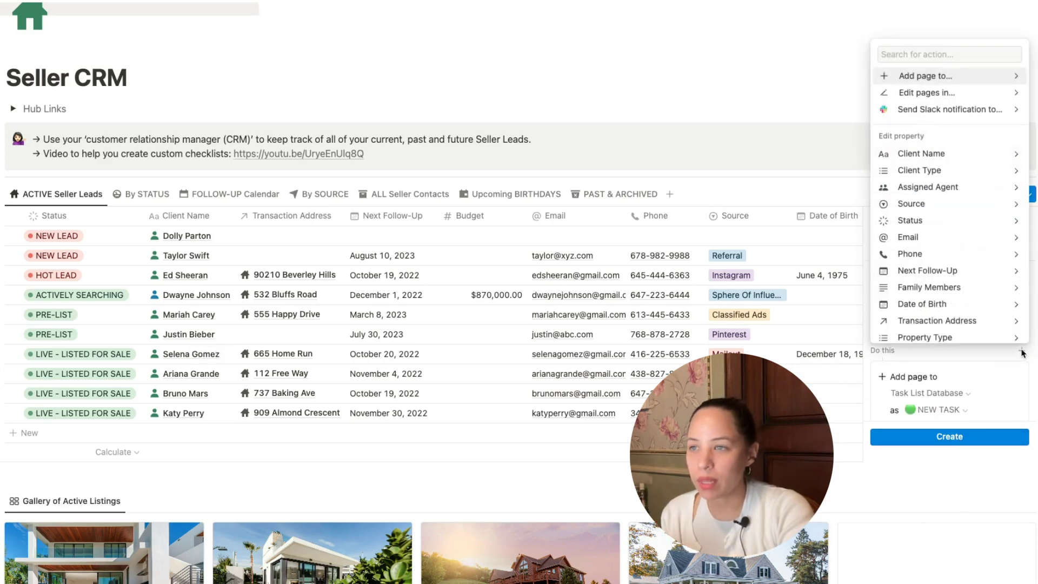
click(941, 76)
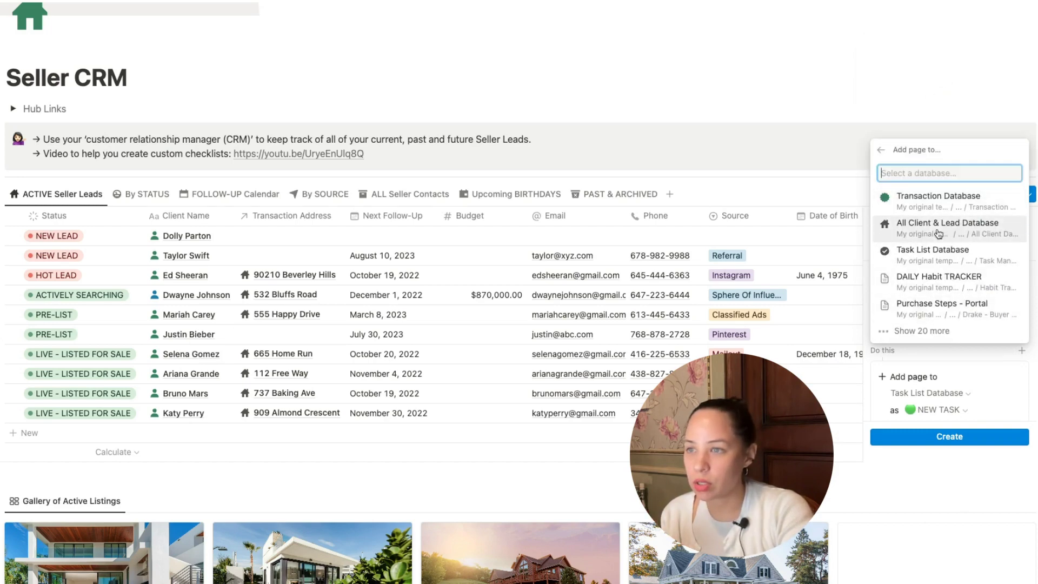
click(926, 262)
scroll(934, 394, down, 5)
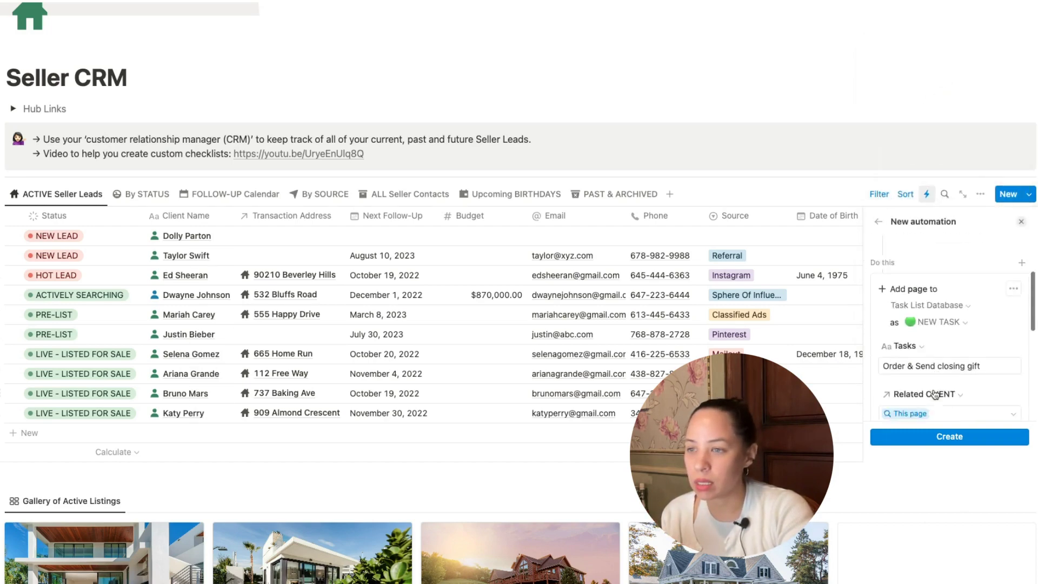
scroll(934, 395, down, 3)
click(915, 374)
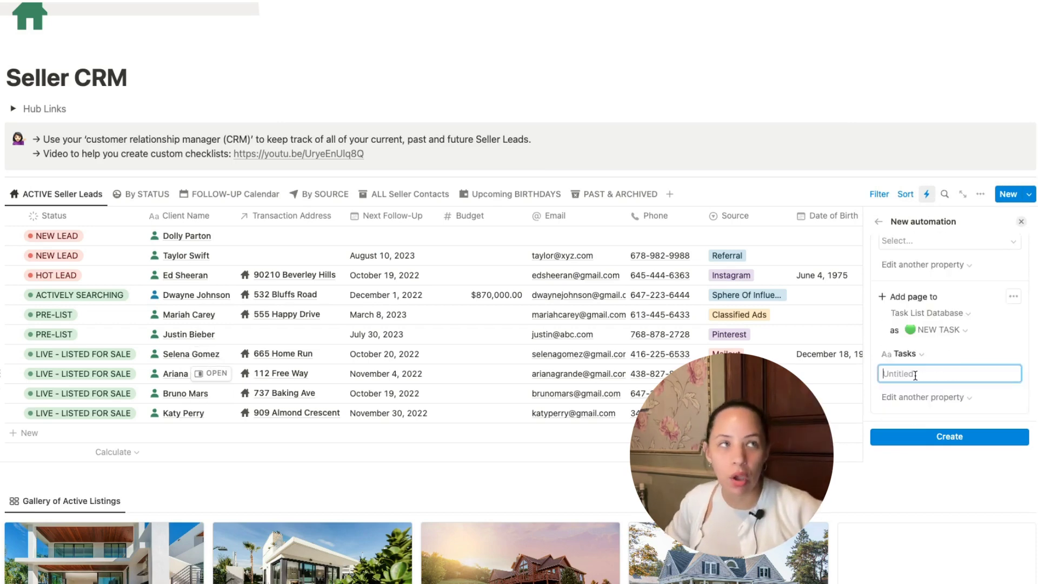
text(Send closing instruc)
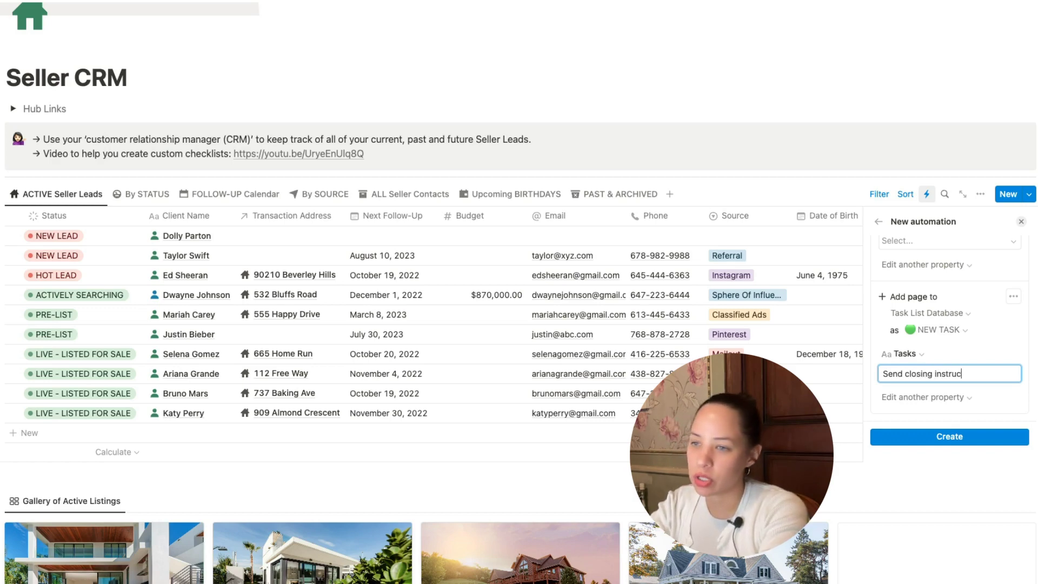
text(tions)
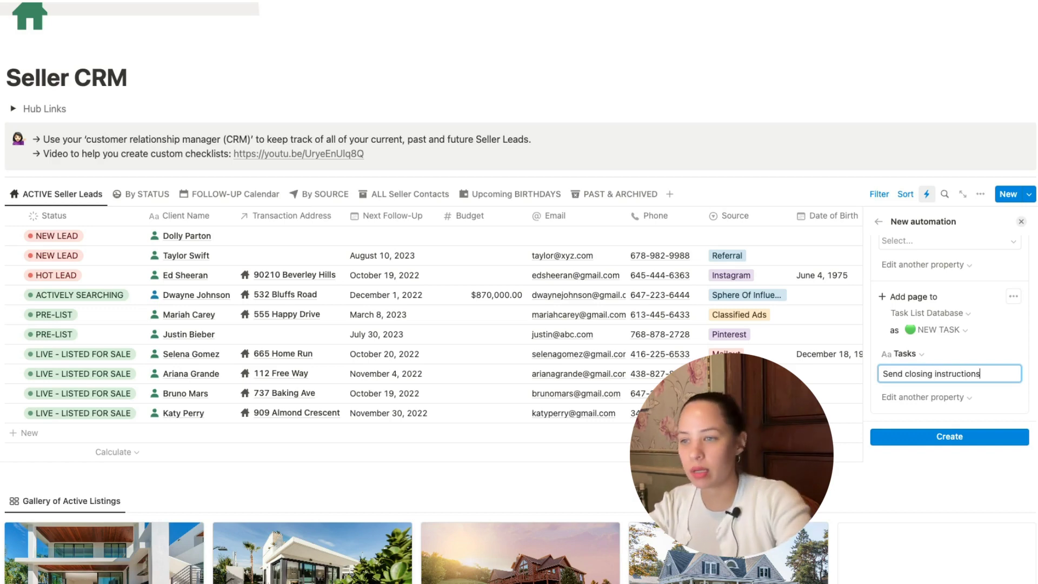
- Assign the Send closing instructions task to a team member
click(941, 396)
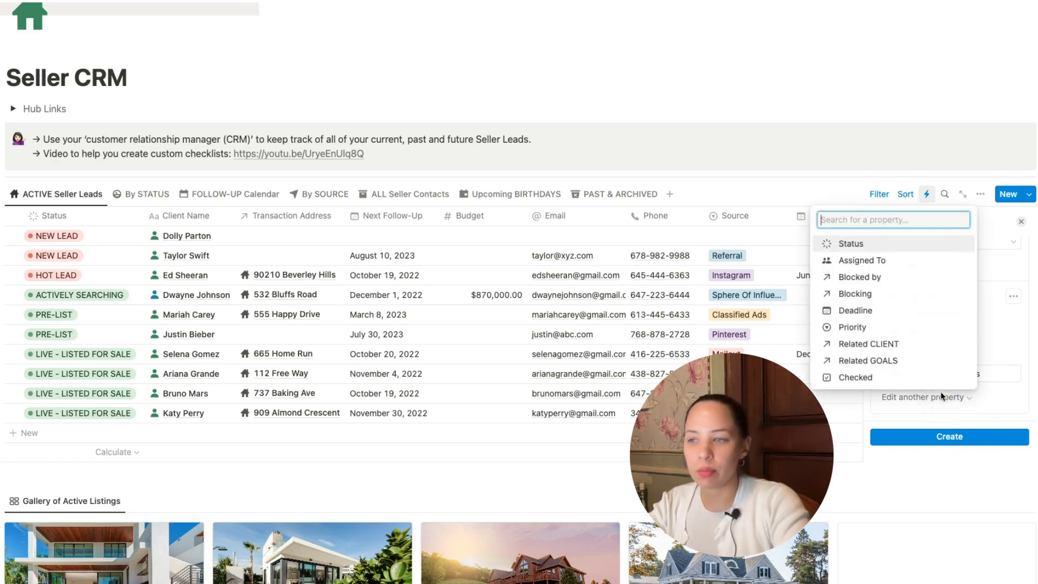
click(859, 260)
scroll(940, 389, down, 2)
click(931, 372)
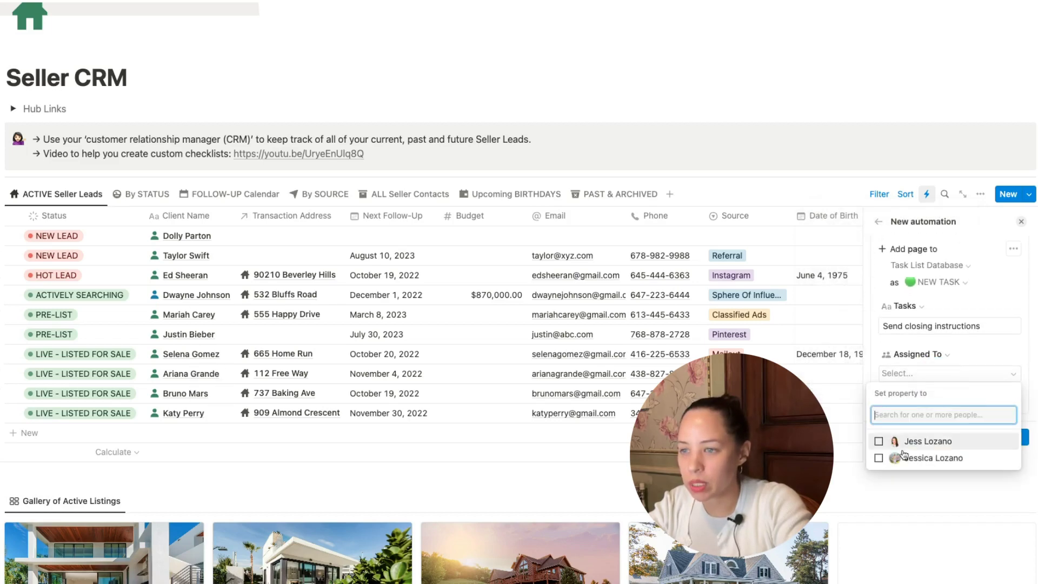
click(920, 466)
click(934, 389)
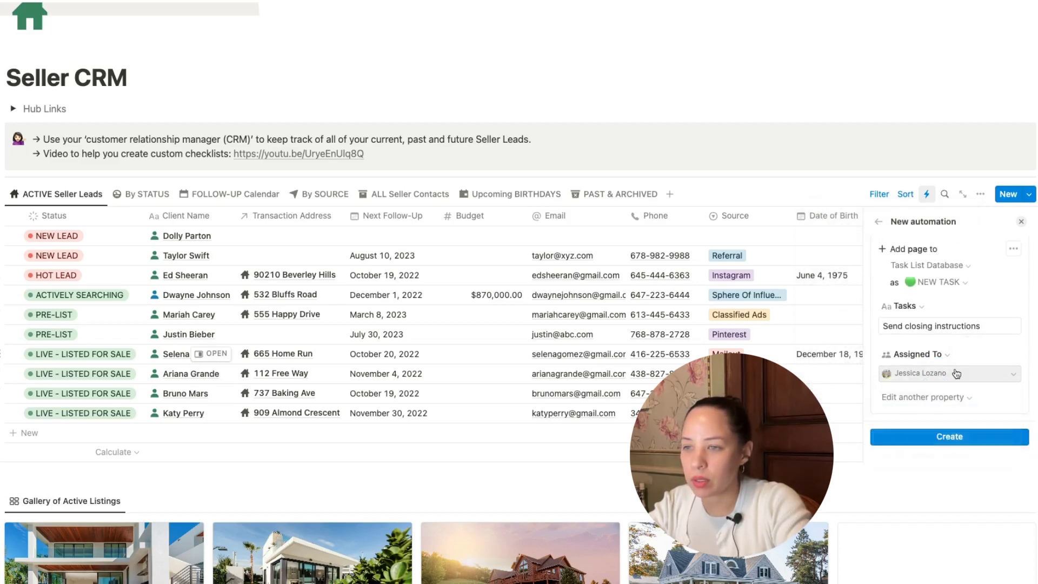
- Relate the second task to the triggering client page and save the automation
click(926, 401)
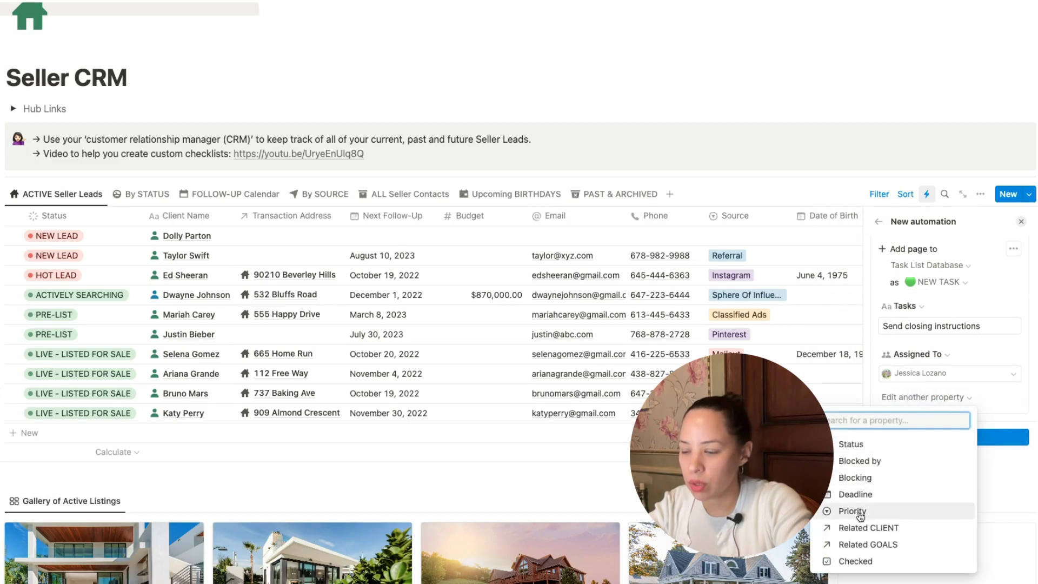
click(869, 527)
scroll(921, 400, down, 2)
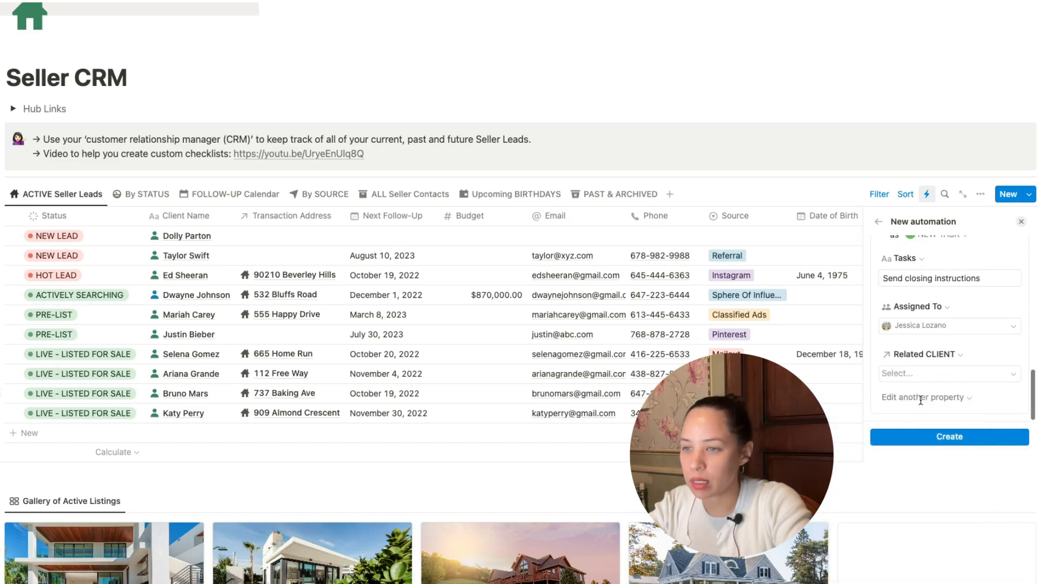
click(930, 374)
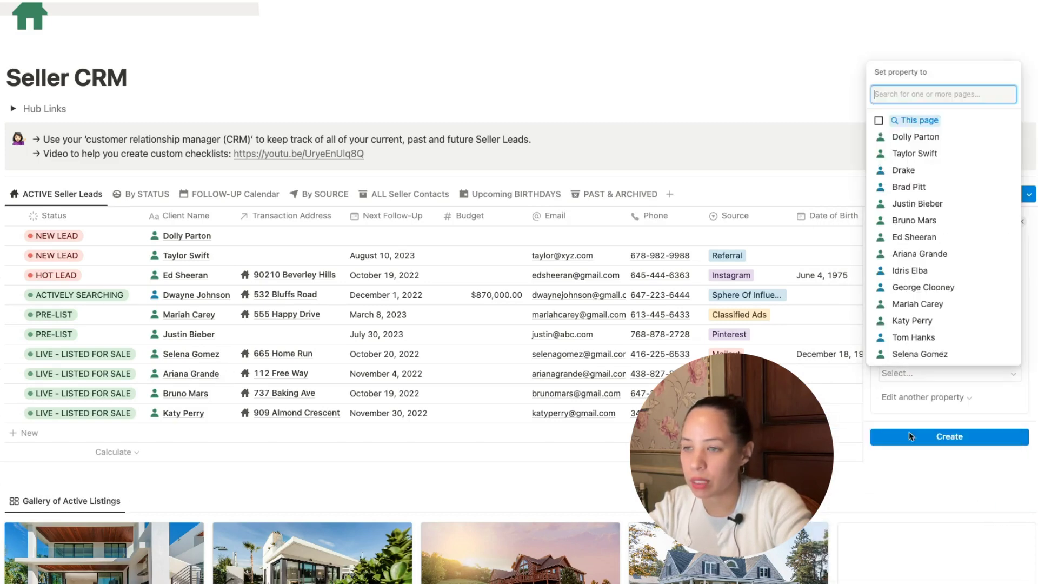
click(918, 120)
click(1010, 402)
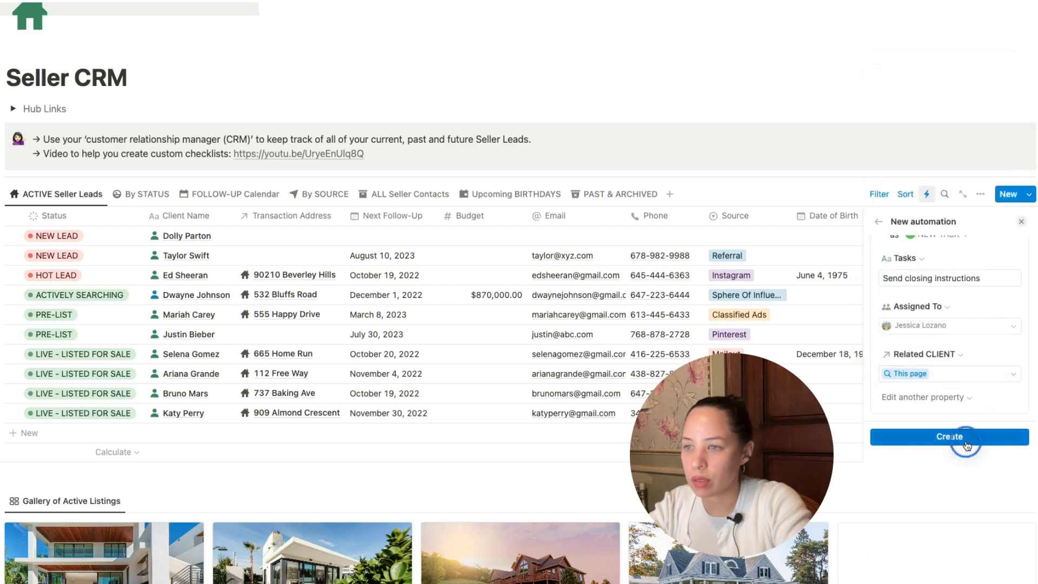
click(966, 438)
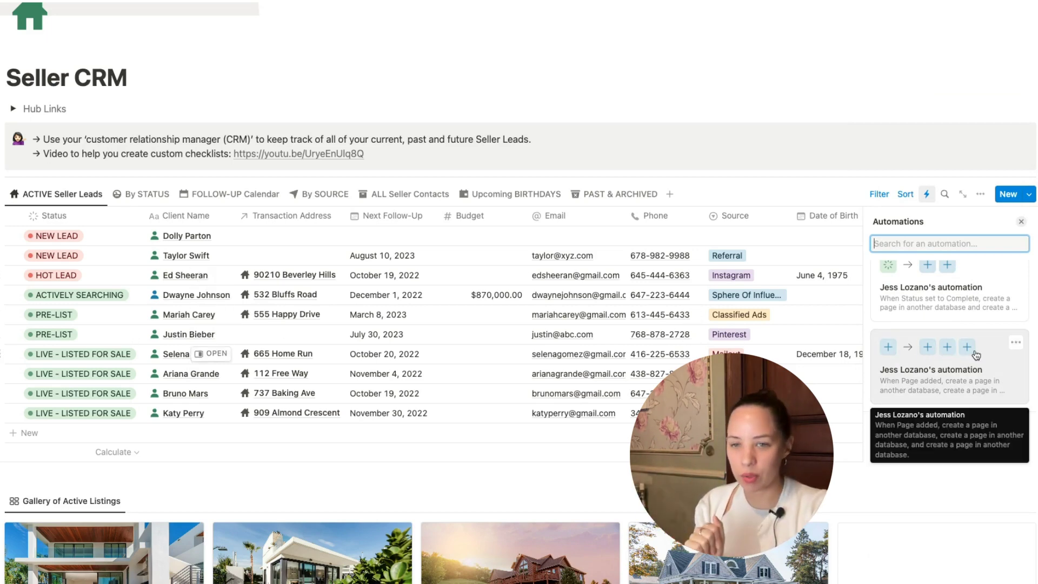
scroll(951, 324, up, 1)
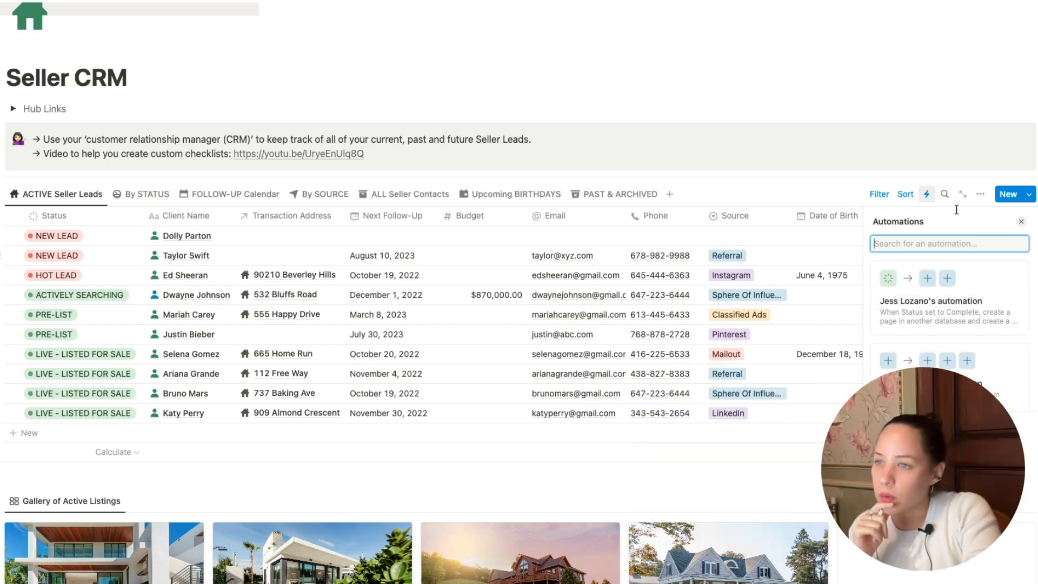
- Change the last client's Status to SALE FIRM
key(Escape)
scroll(76, 367, down, 2)
click(76, 367)
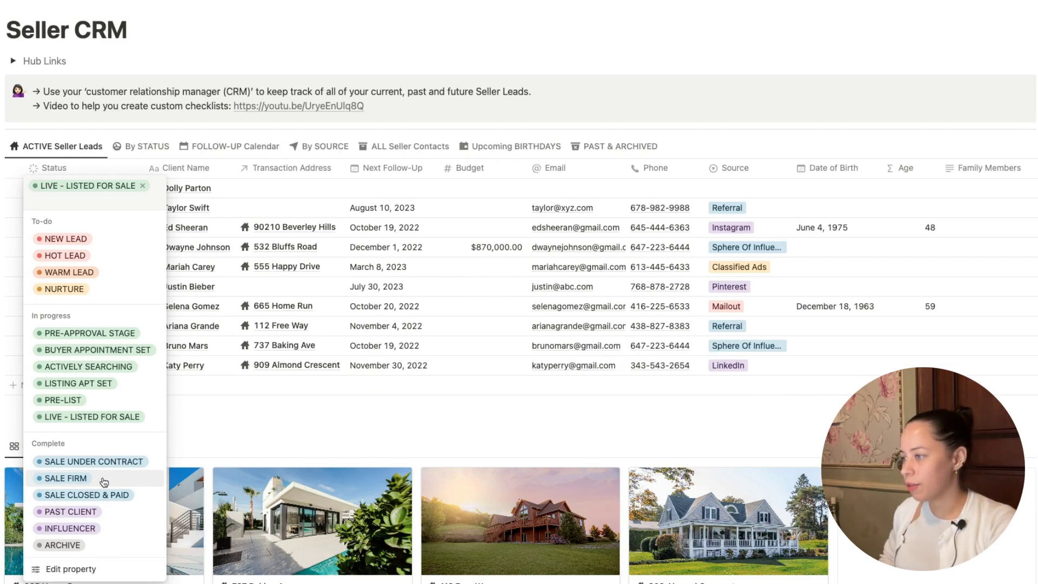
click(104, 482)
click(86, 365)
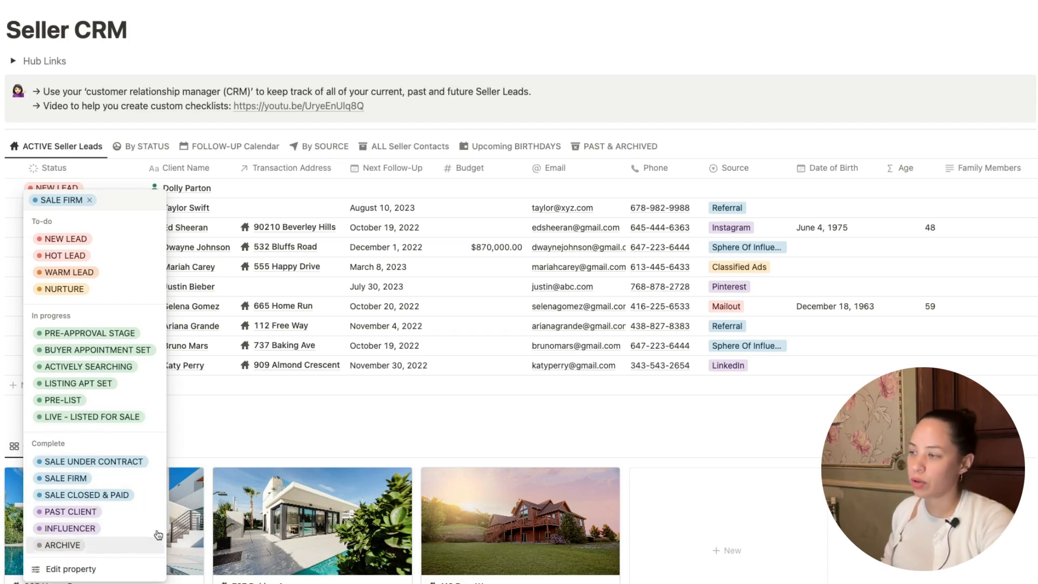
click(266, 389)
- Set the Deadline of both generated closing tasks to November 26, 2023
click(208, 368)
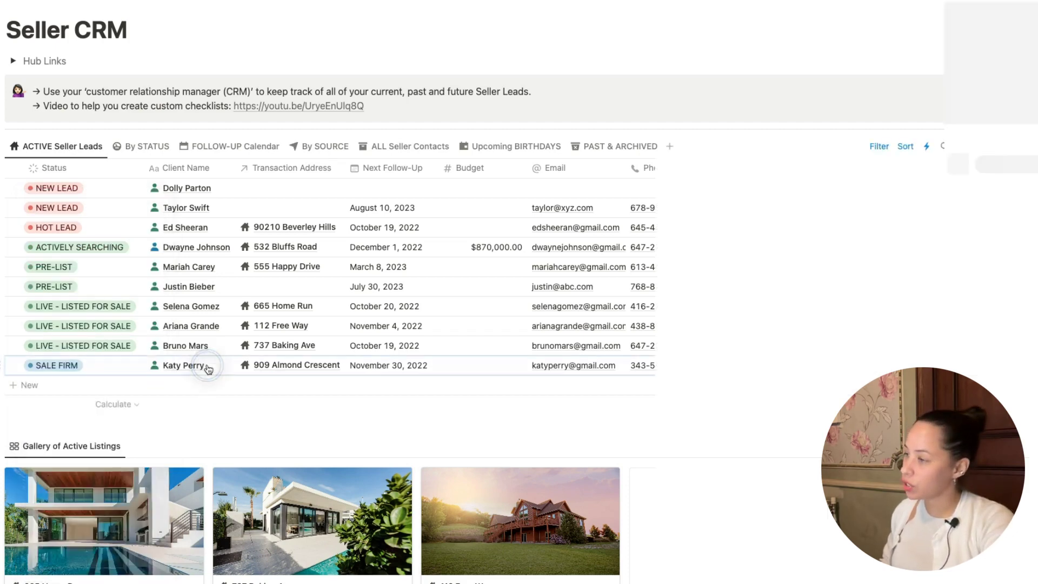
scroll(762, 371, down, 15)
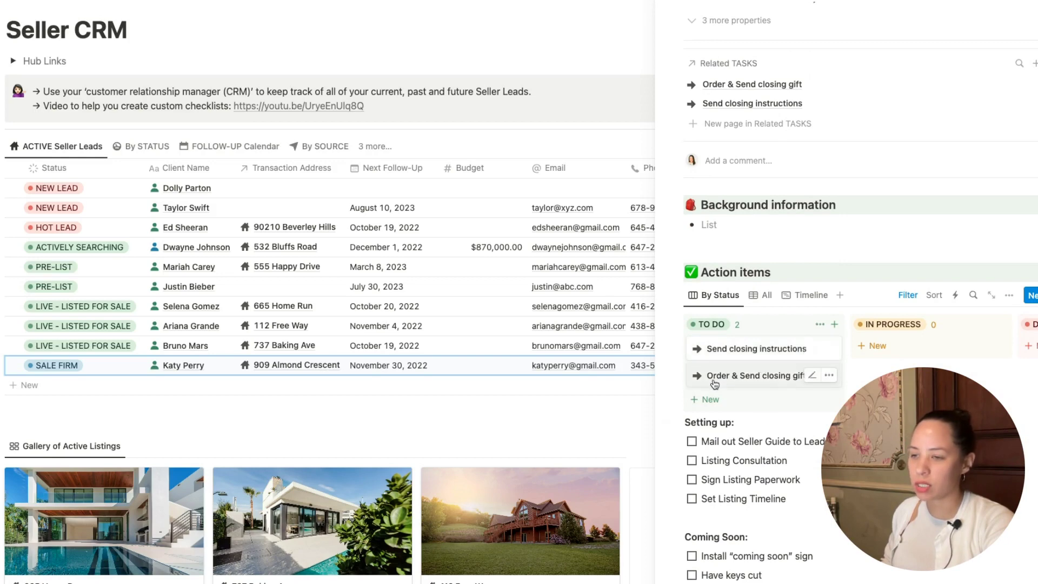
click(741, 353)
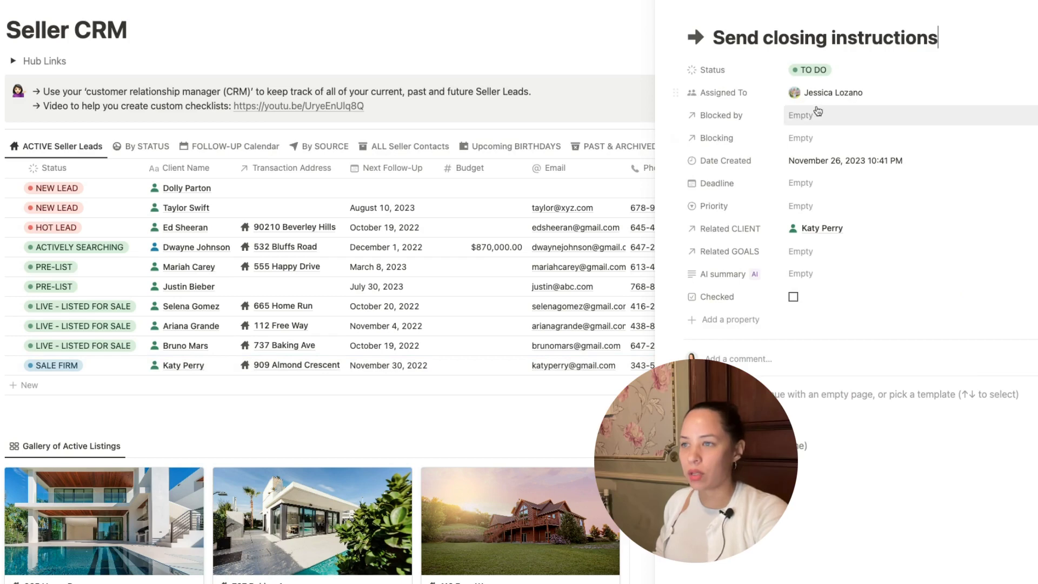
click(798, 184)
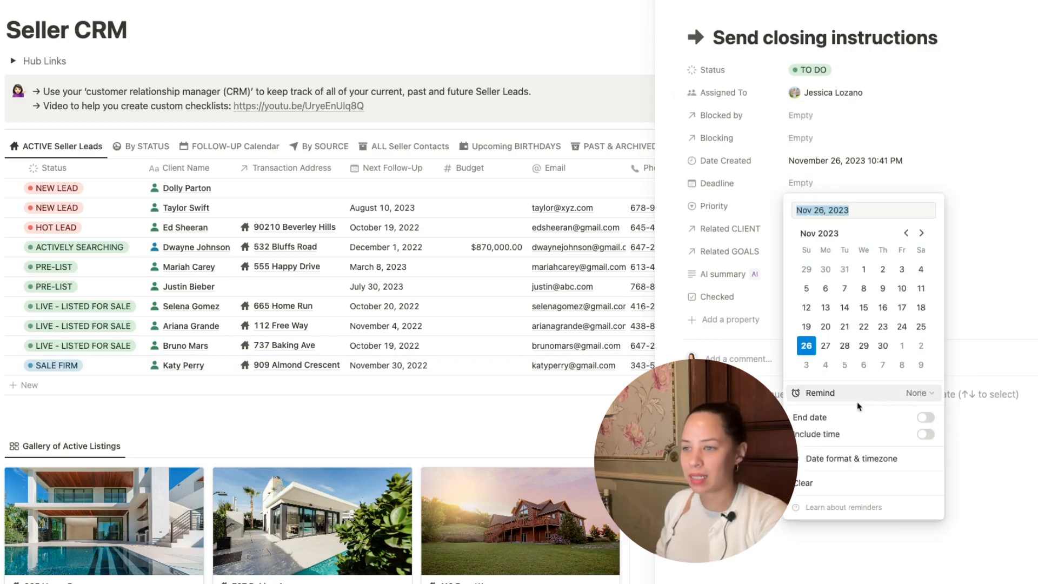
click(806, 349)
click(1005, 20)
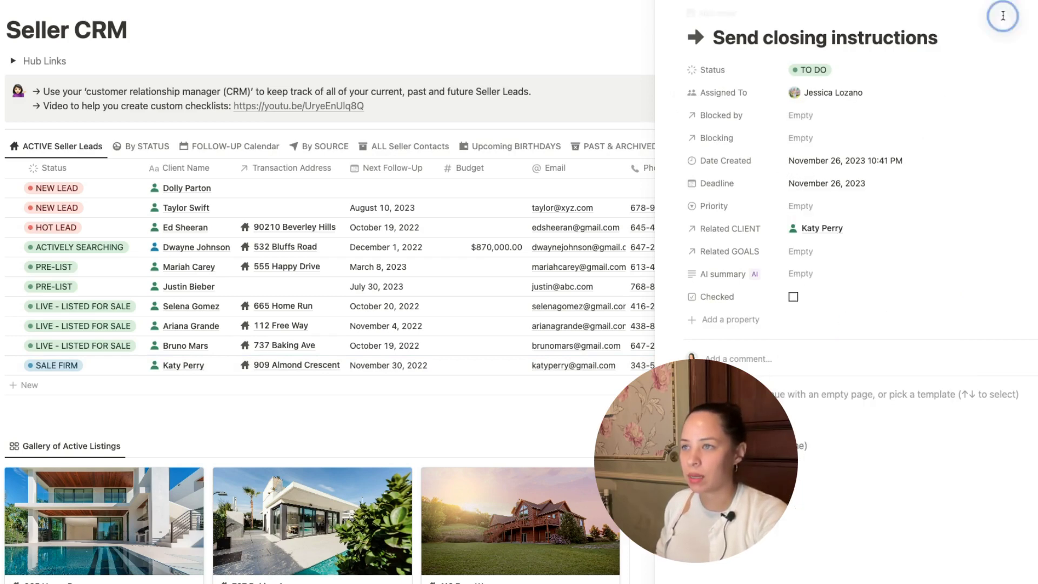
click(726, 14)
click(799, 183)
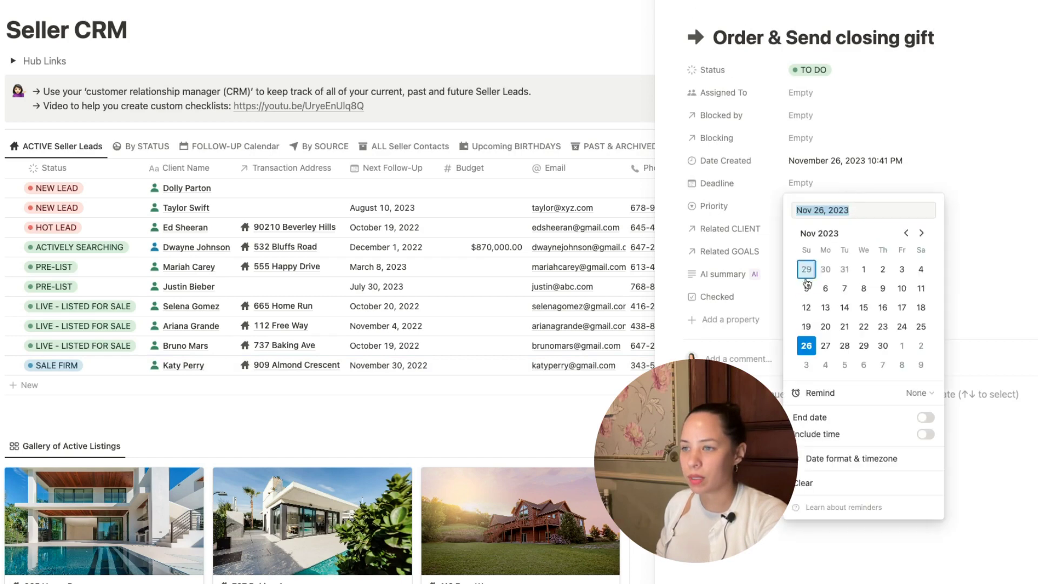
click(806, 345)
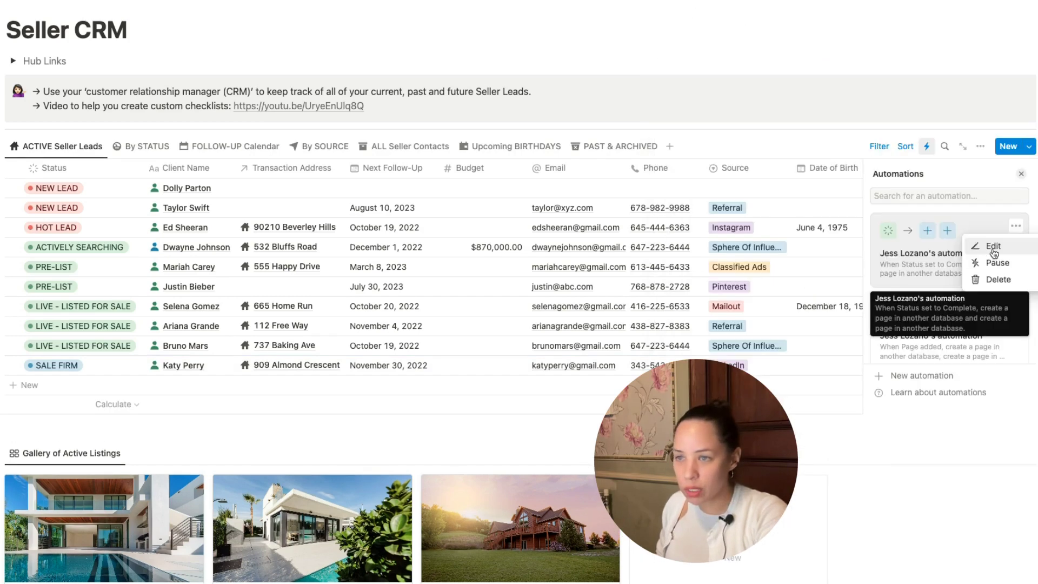
- Add a Deadline of Today to the Send closing instructions action and save the automation
click(992, 250)
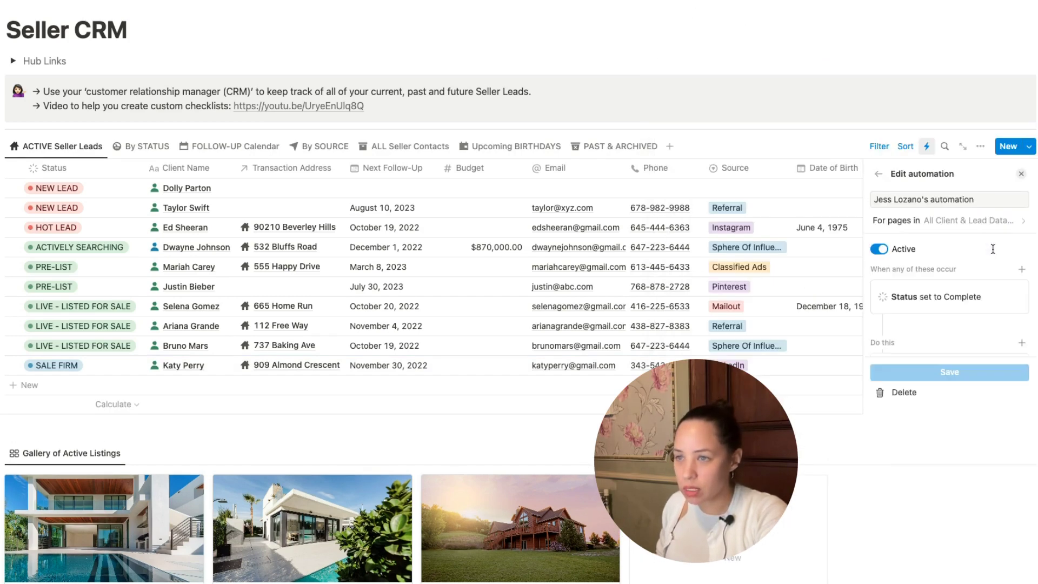
scroll(985, 279, down, 5)
scroll(984, 279, down, 4)
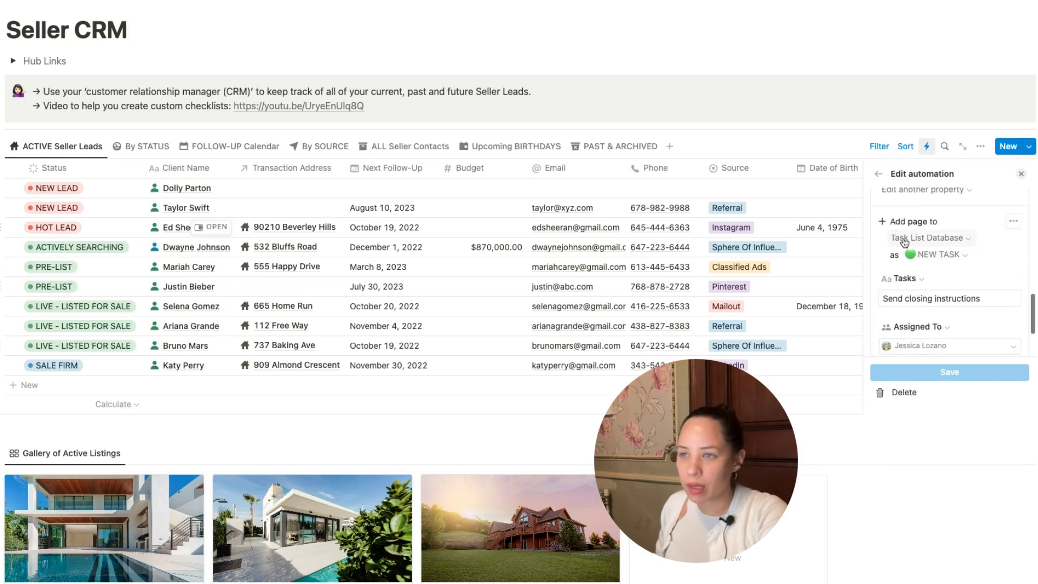
scroll(957, 292, down, 3)
click(951, 333)
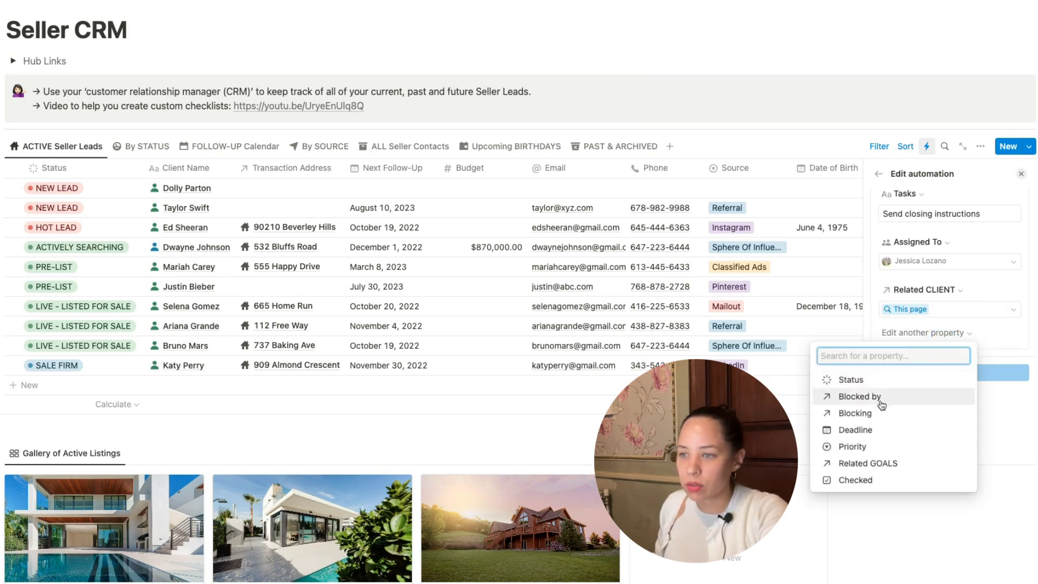
click(858, 431)
scroll(913, 341, down, 2)
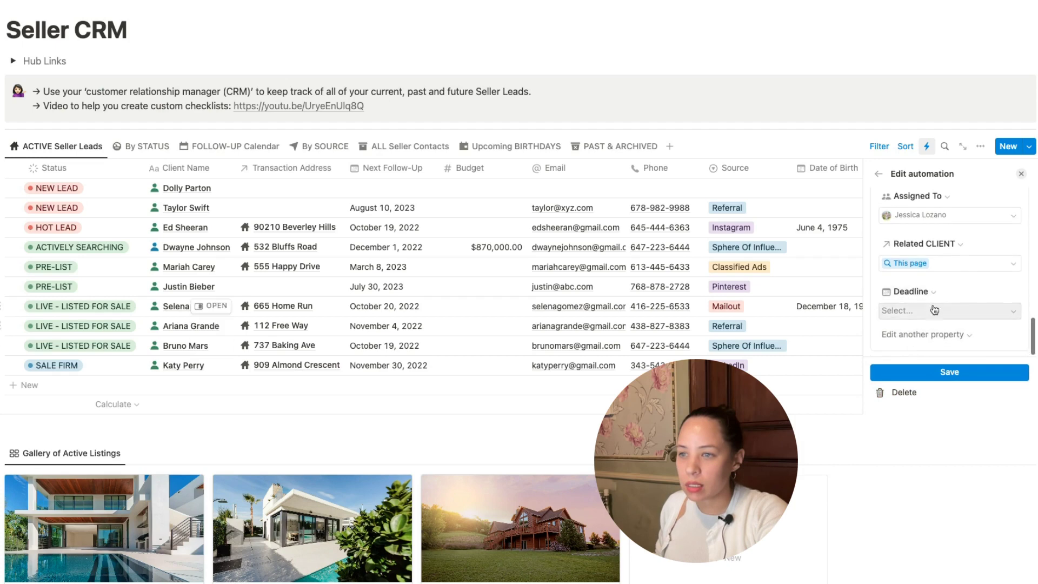
click(919, 310)
click(898, 369)
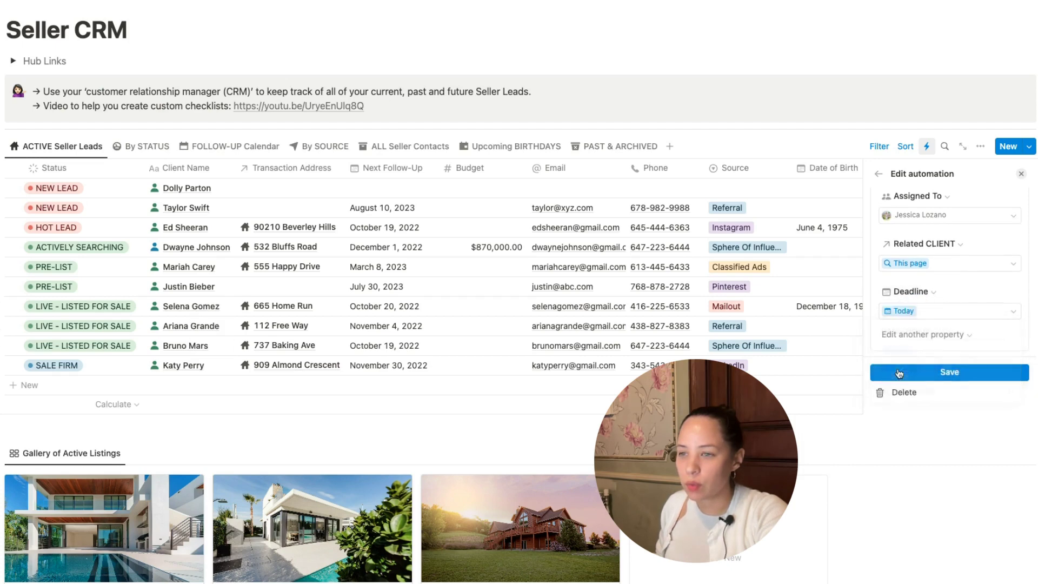
scroll(969, 276, up, 1)
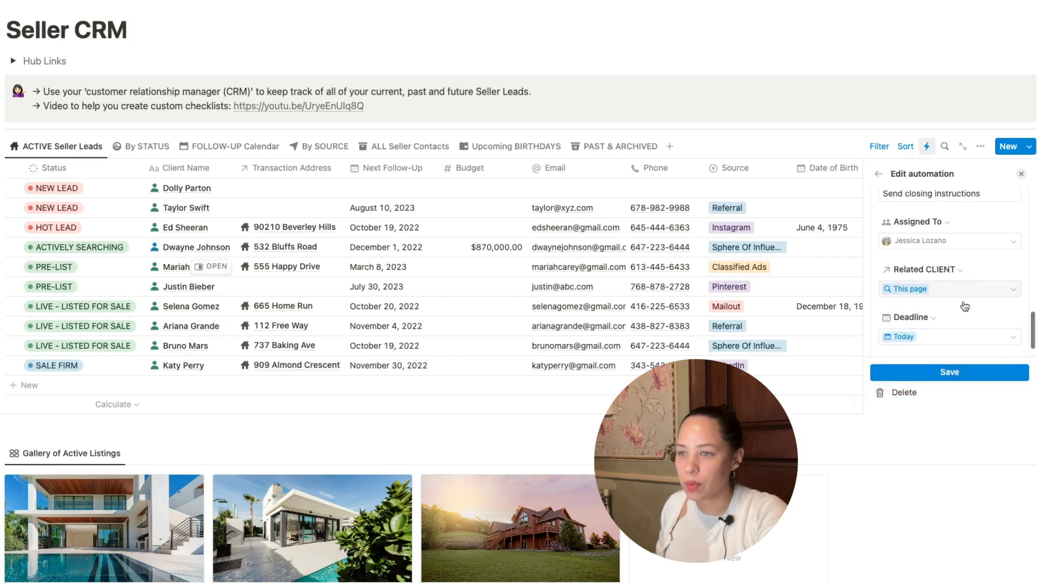
click(970, 371)
click(1021, 174)
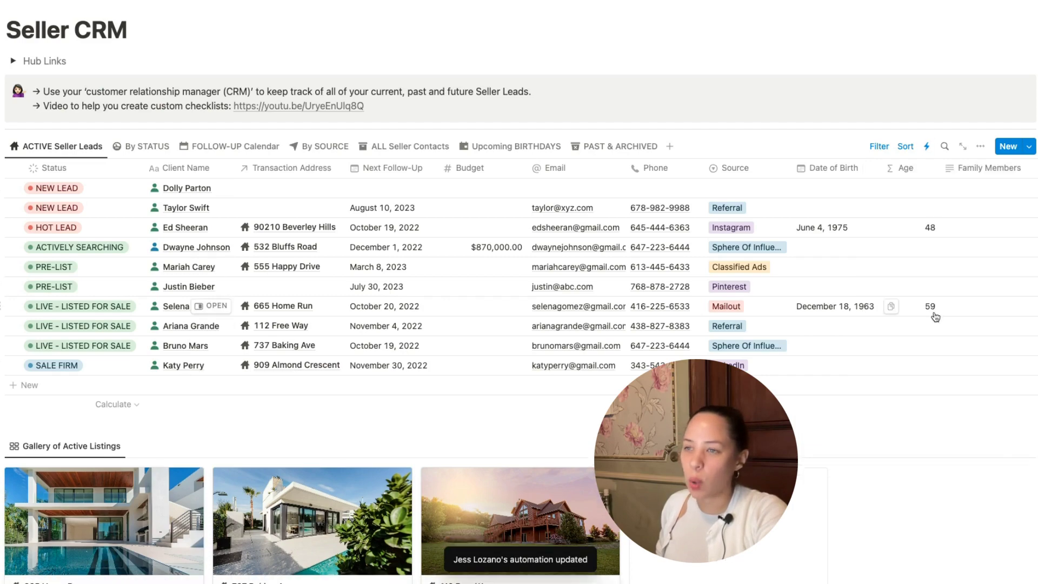
- Open the SALE FIRM client's page and its Send closing instructions task to verify the Today deadline
scroll(343, 130, up, 5)
scroll(154, 102, up, 2)
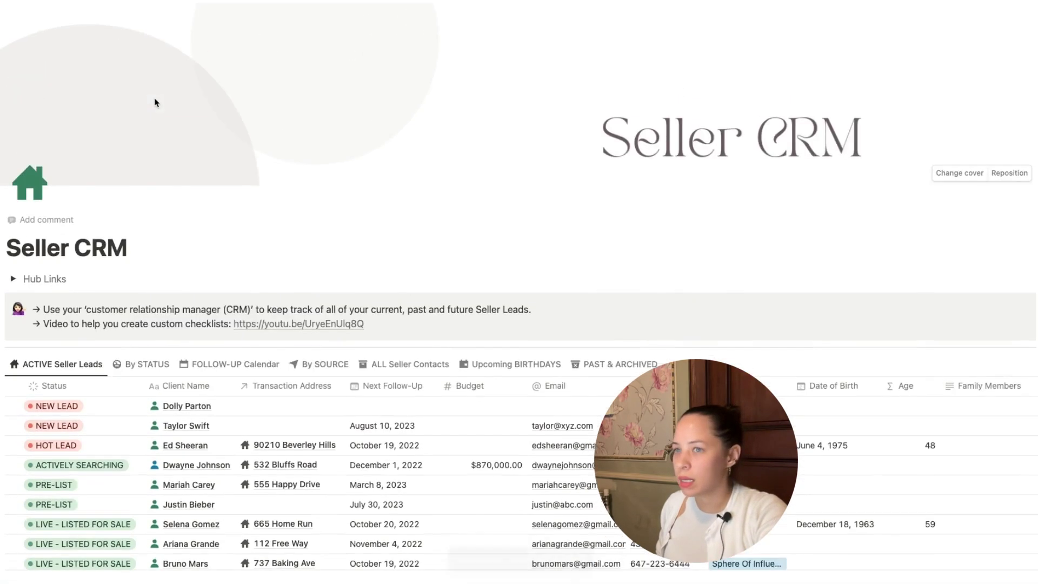
scroll(200, 503, down, 3)
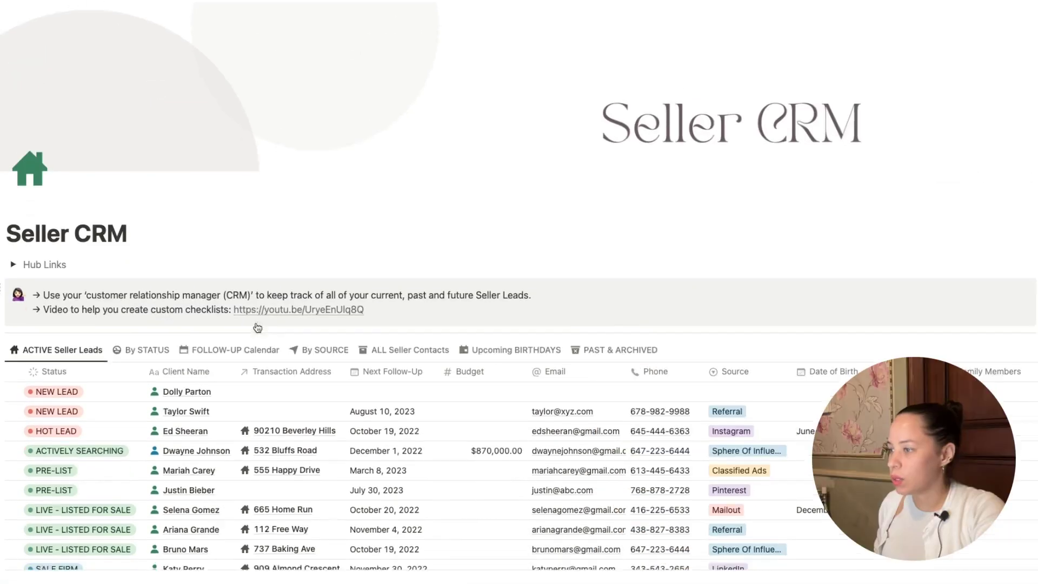
click(200, 502)
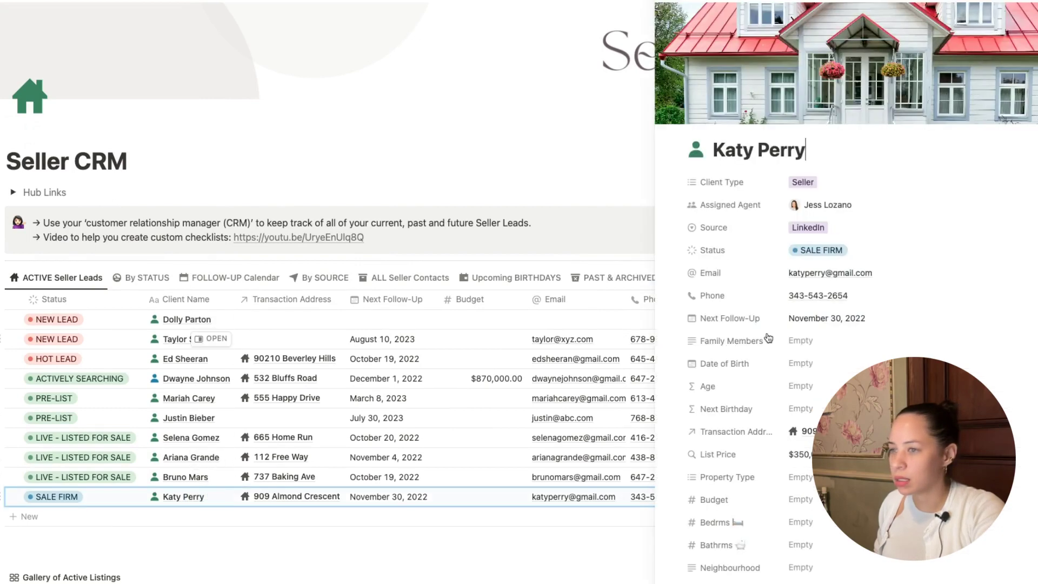
scroll(766, 312, down, 15)
click(766, 312)
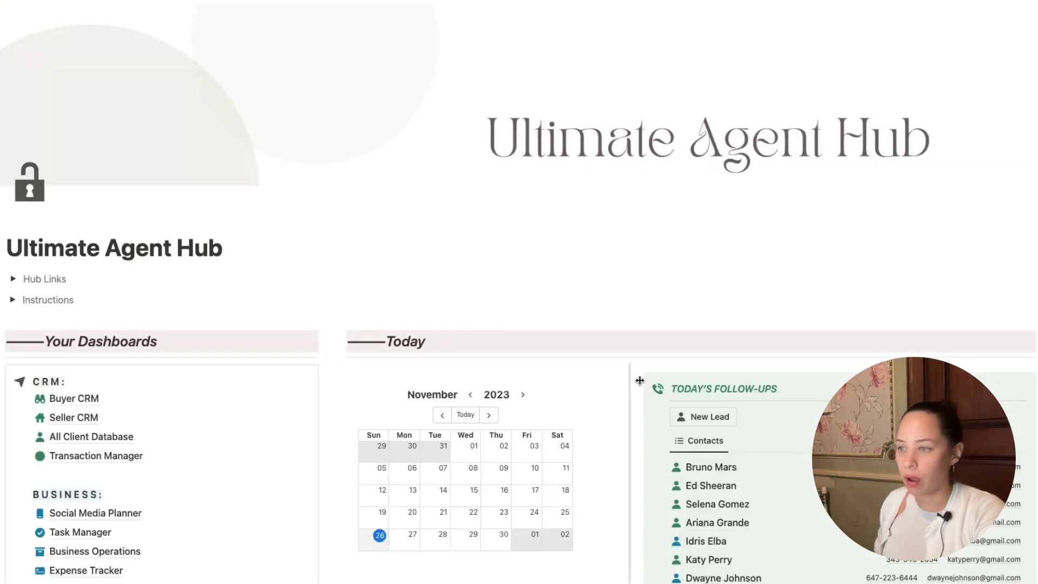
scroll(673, 526, down, 6)
scroll(672, 526, down, 6)
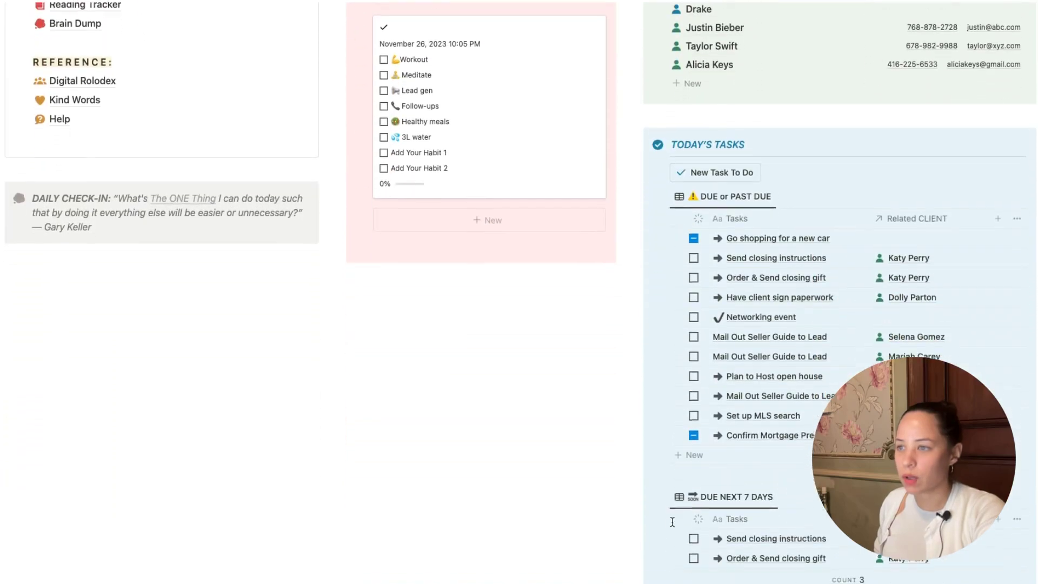
scroll(847, 310, up, 12)
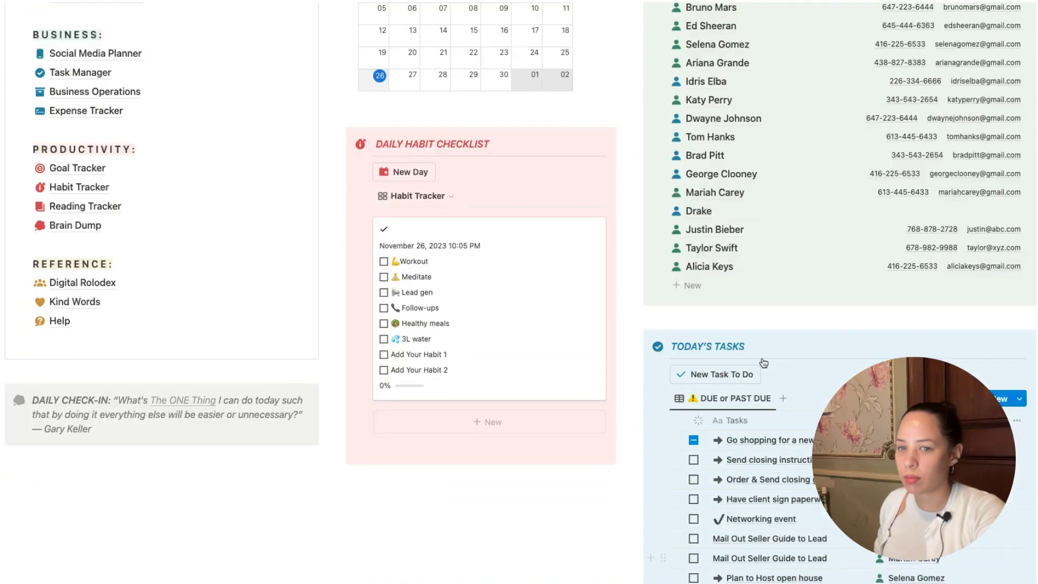
scroll(815, 185, down, 12)
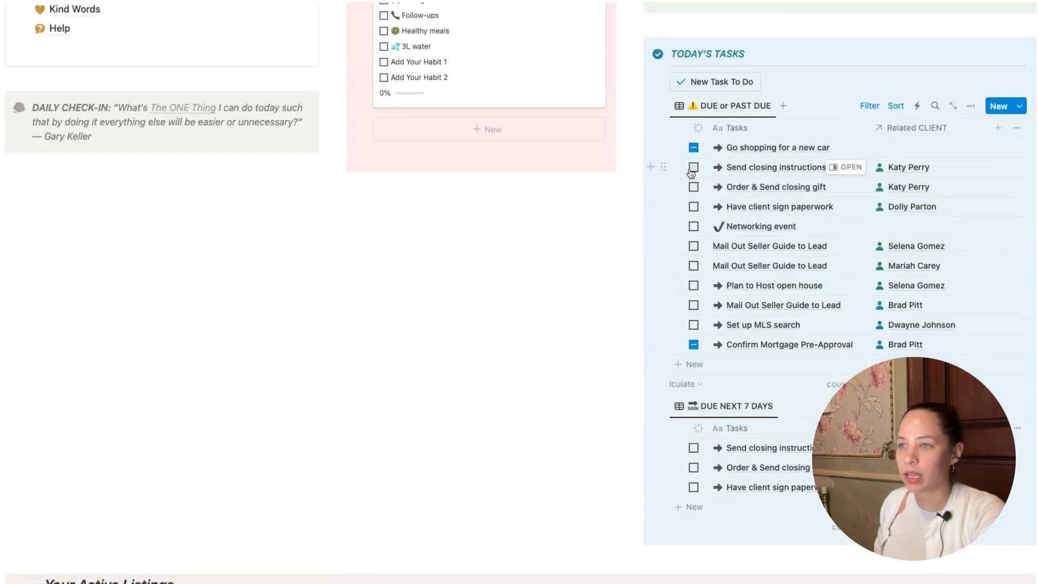
scroll(771, 413, up, 10)
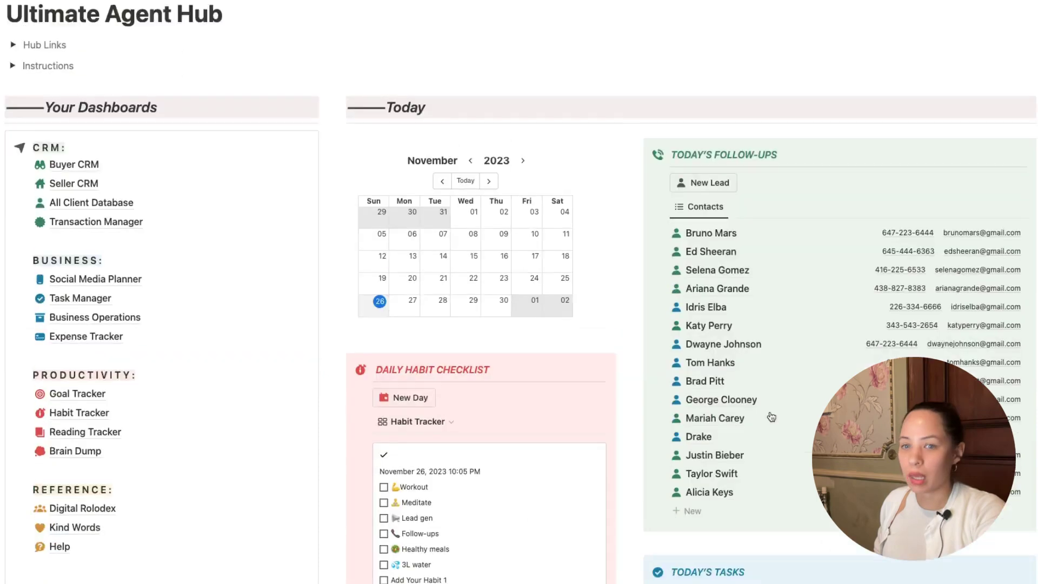
scroll(771, 417, down, 3)
scroll(771, 417, down, 7)
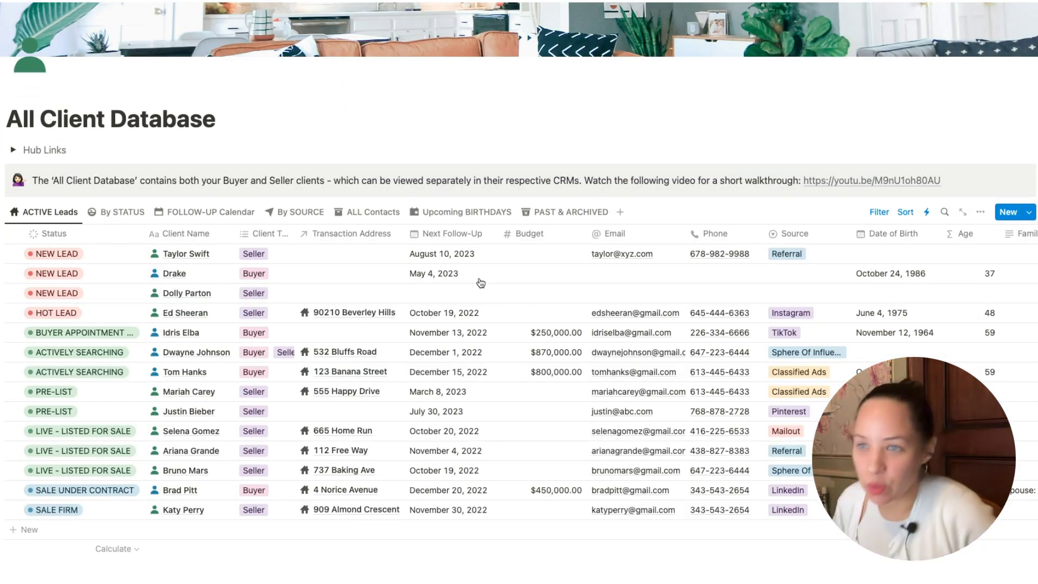
- Check a client's status choices without changing them, then return to the Ultimate Agent Hub
click(84, 332)
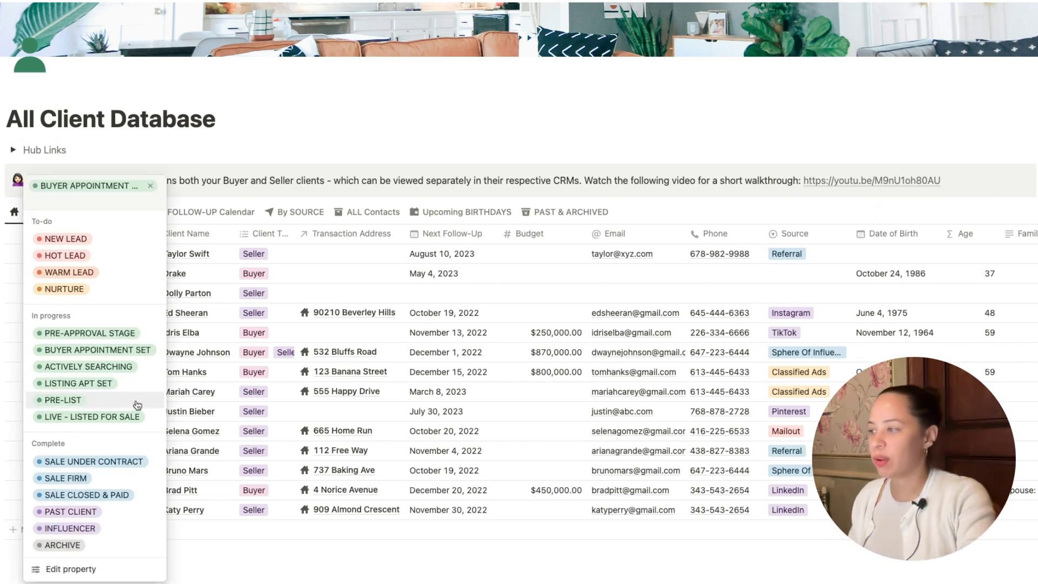
click(249, 186)
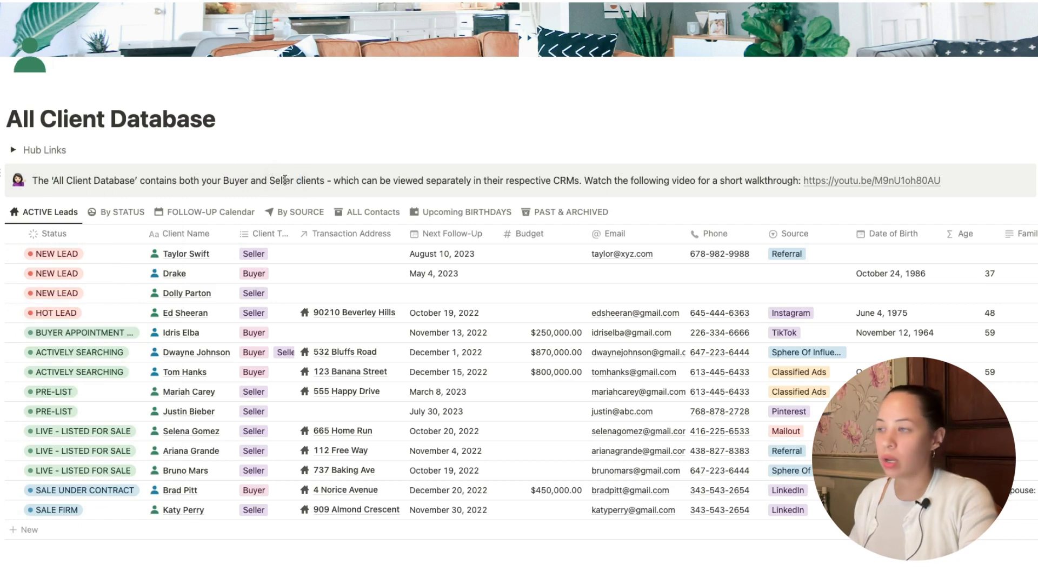
key(Escape)
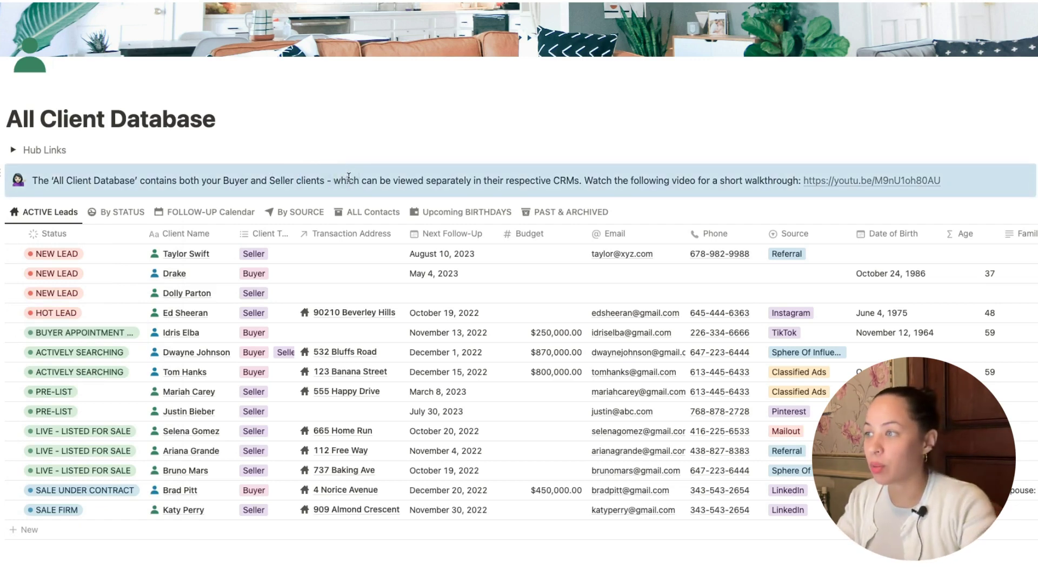
click(348, 177)
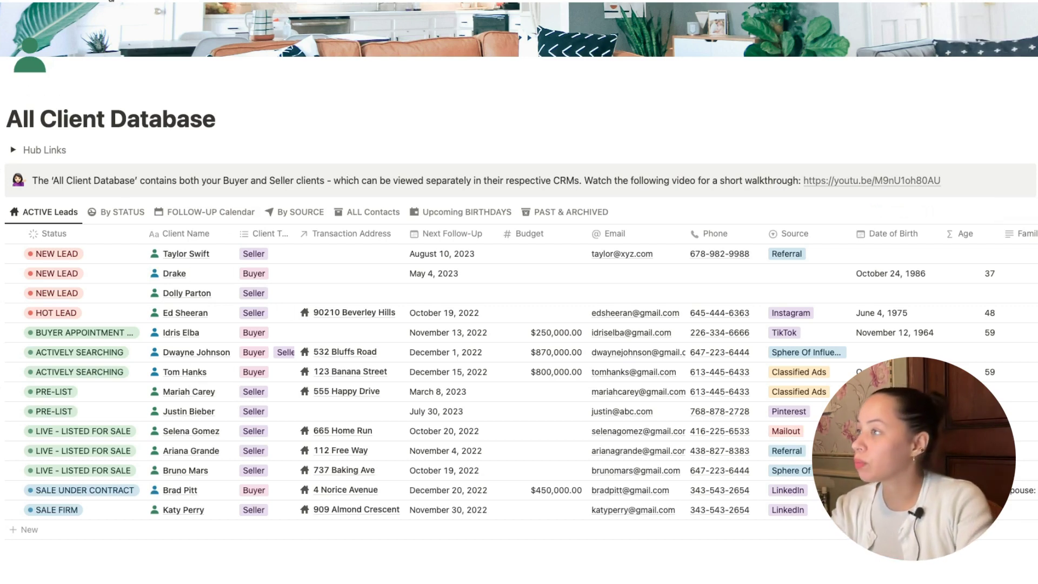
click(111, 1)
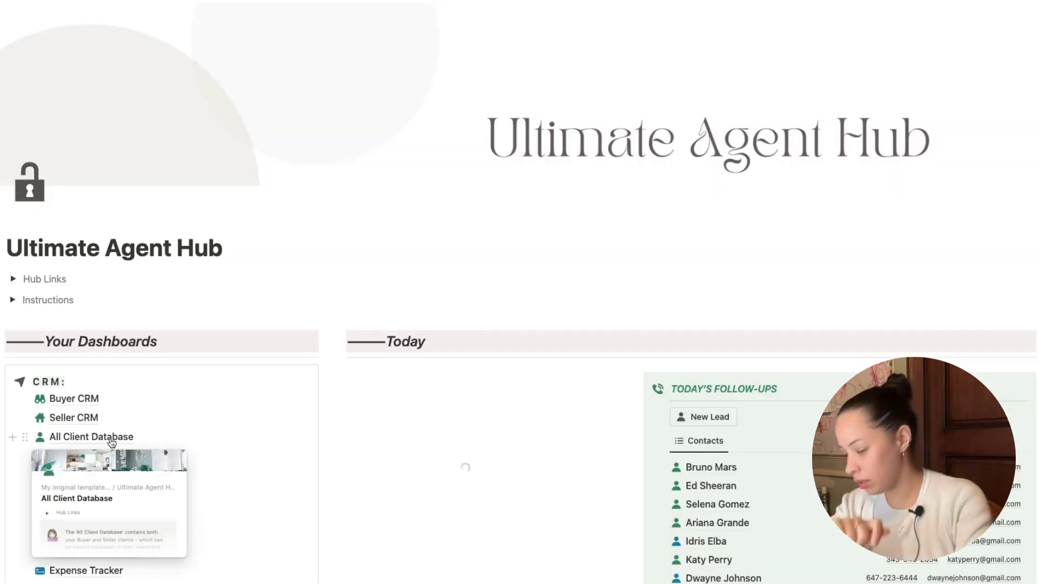
scroll(117, 120, down, 7)
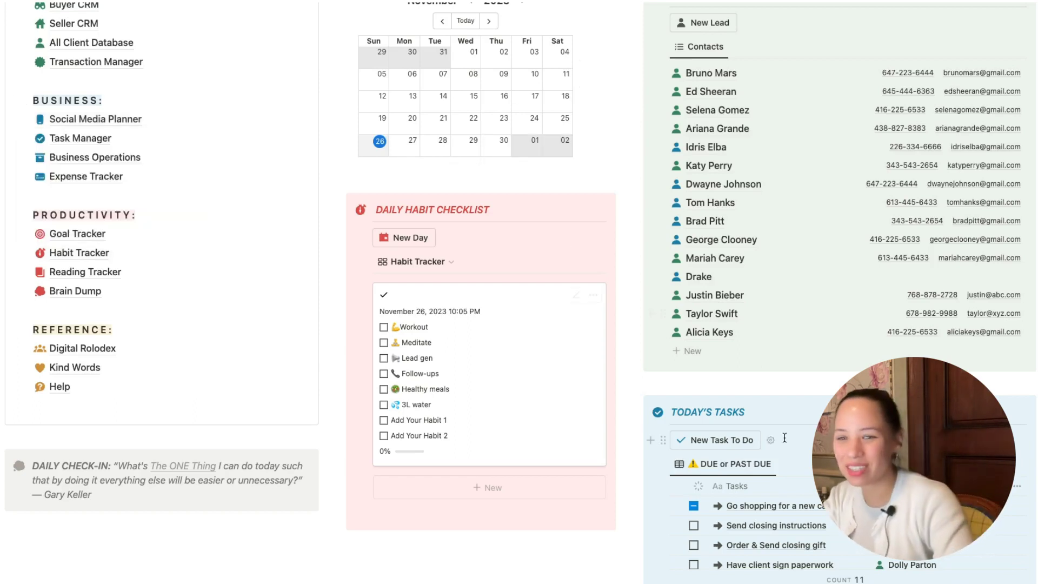
scroll(784, 437, up, 2)
scroll(748, 206, up, 2)
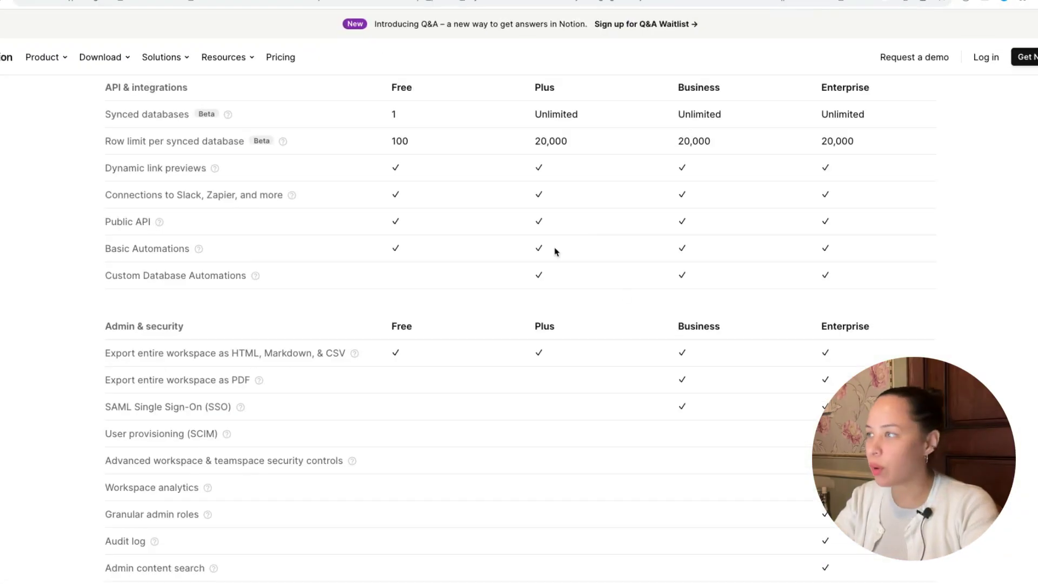
scroll(556, 248, up, 3)
scroll(556, 251, up, 10)
scroll(556, 251, down, 8)
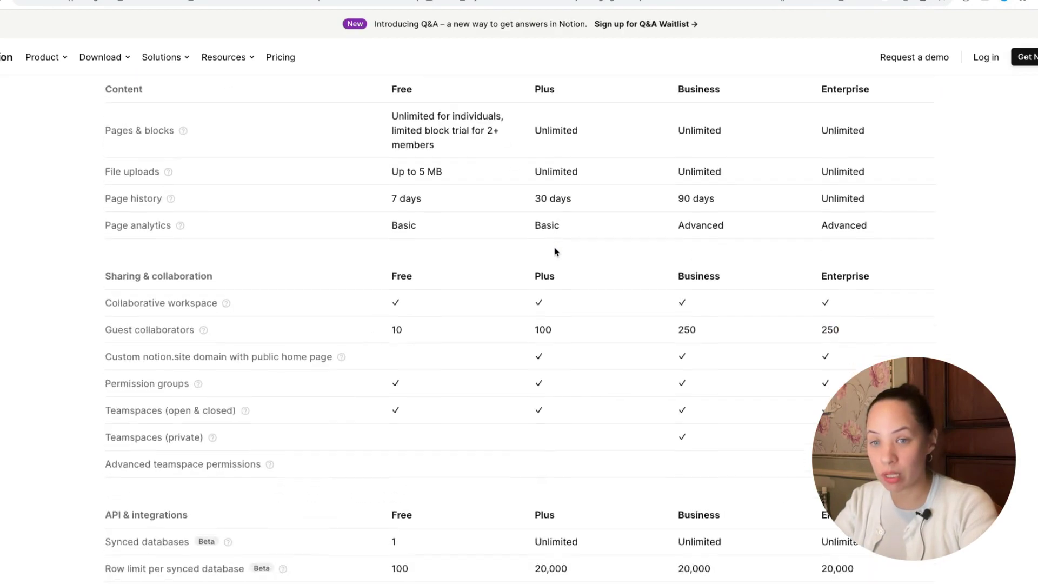
scroll(556, 251, up, 6)
scroll(556, 250, down, 12)
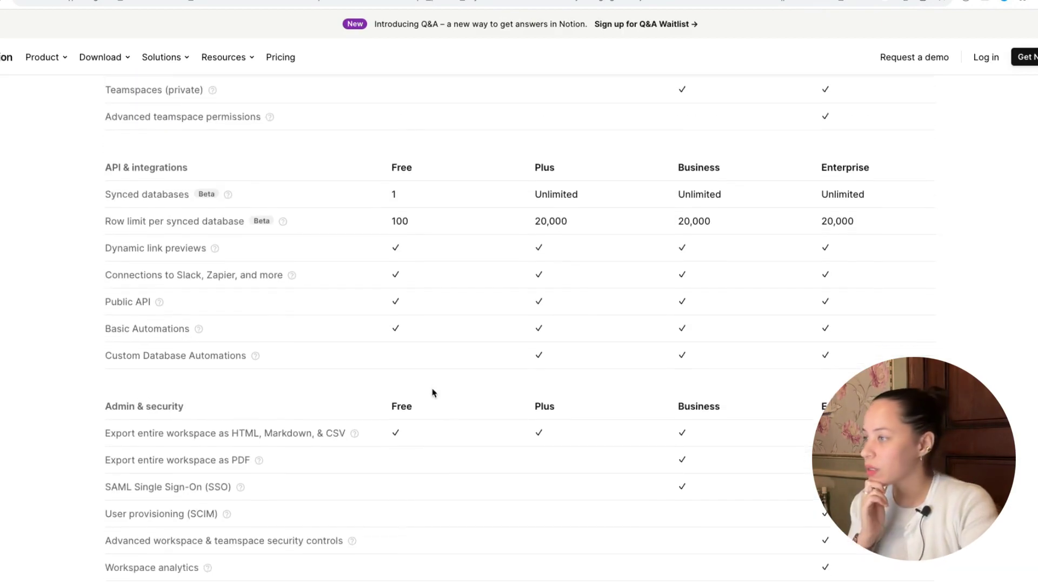
scroll(432, 392, up, 15)
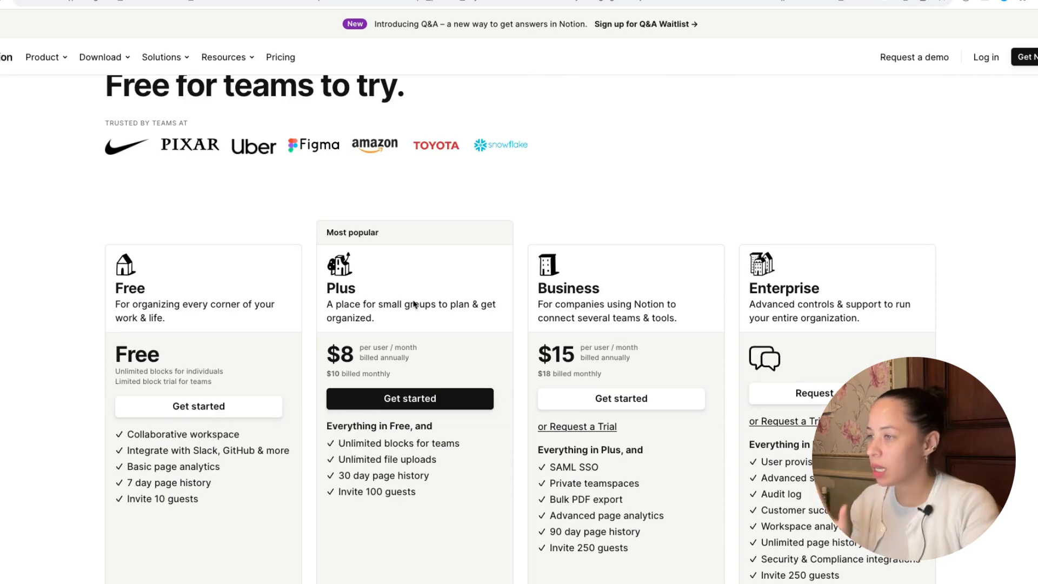
scroll(411, 344, down, 2)
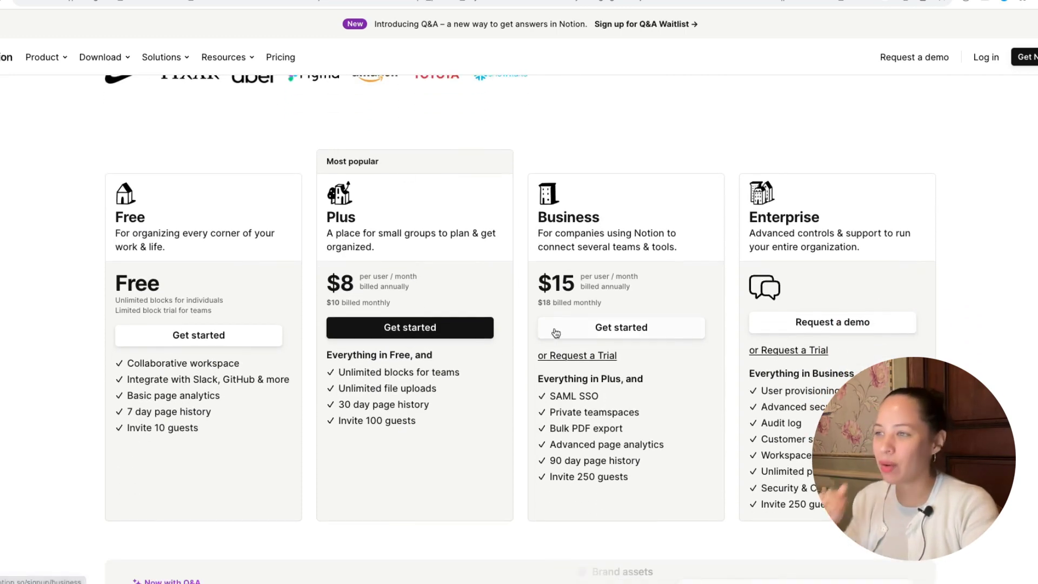
scroll(518, 351, down, 15)
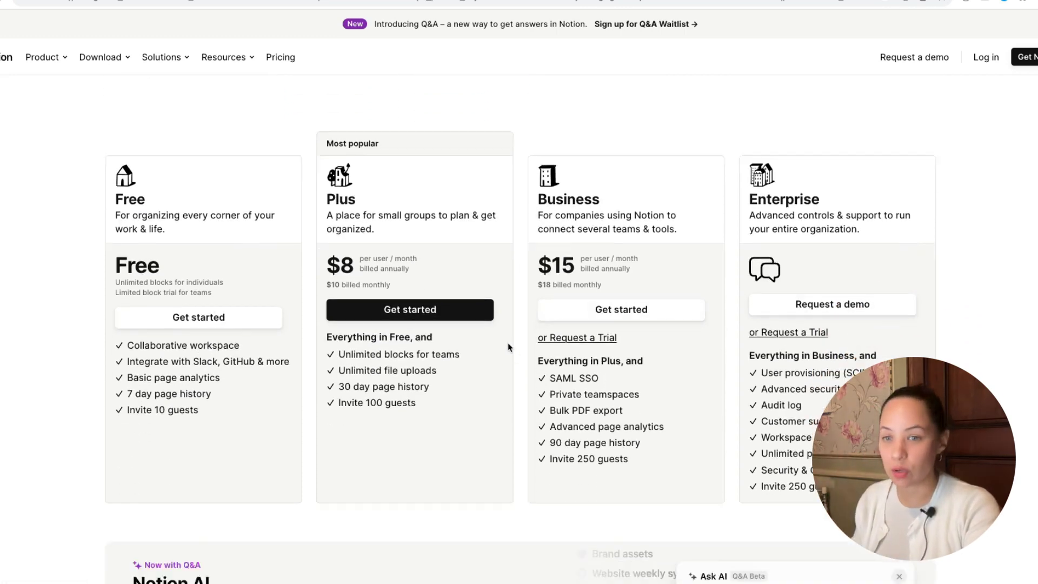
scroll(508, 347, down, 5)
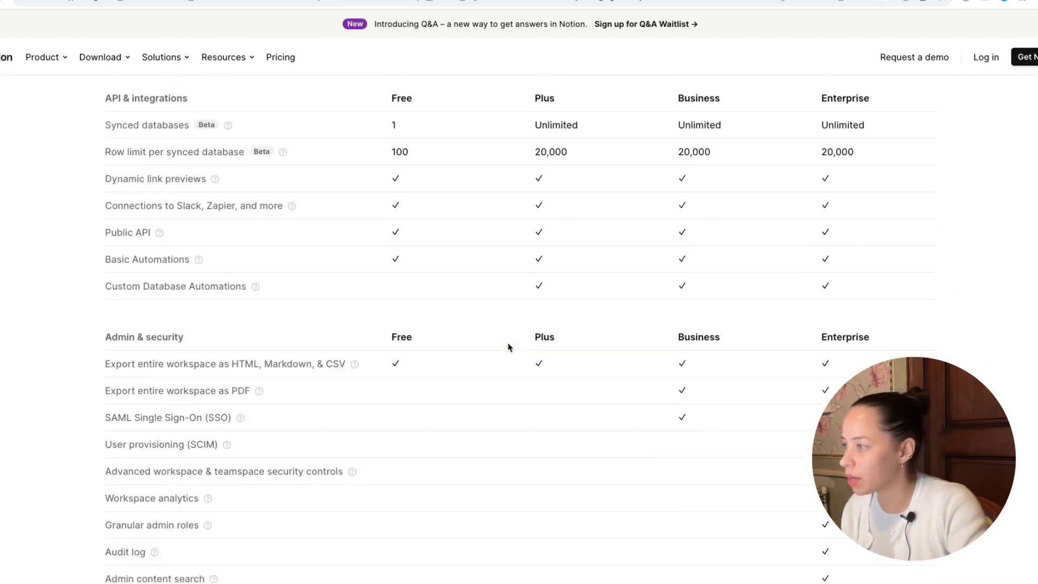
scroll(397, 343, up, 3)
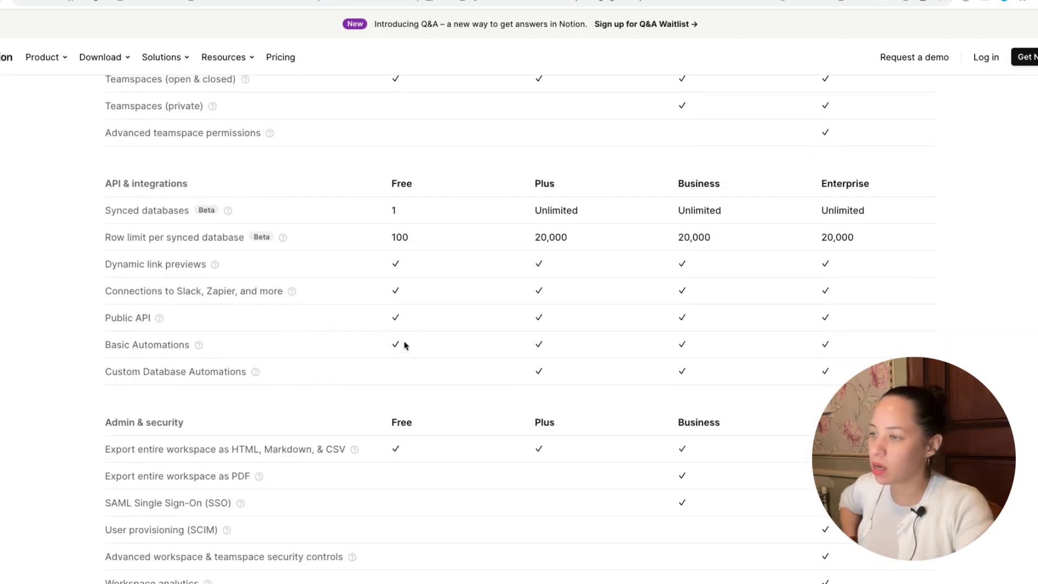
mouse_move(196, 345)
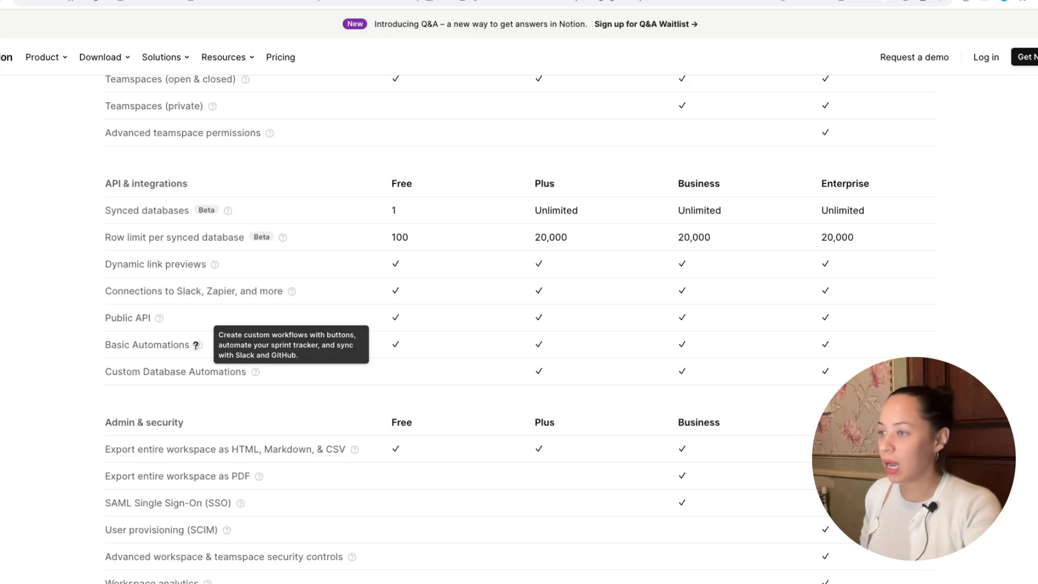
mouse_move(254, 374)
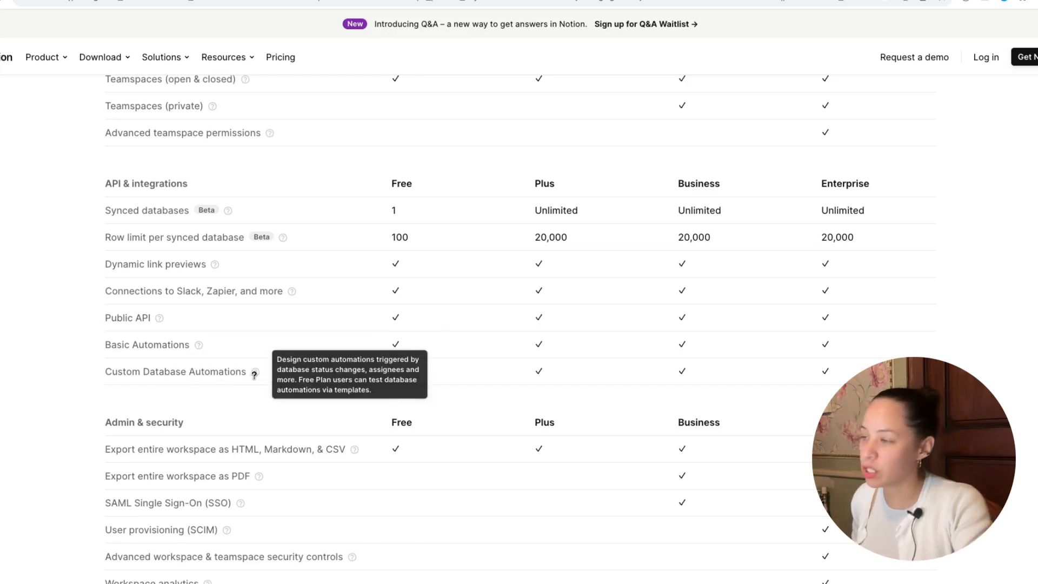